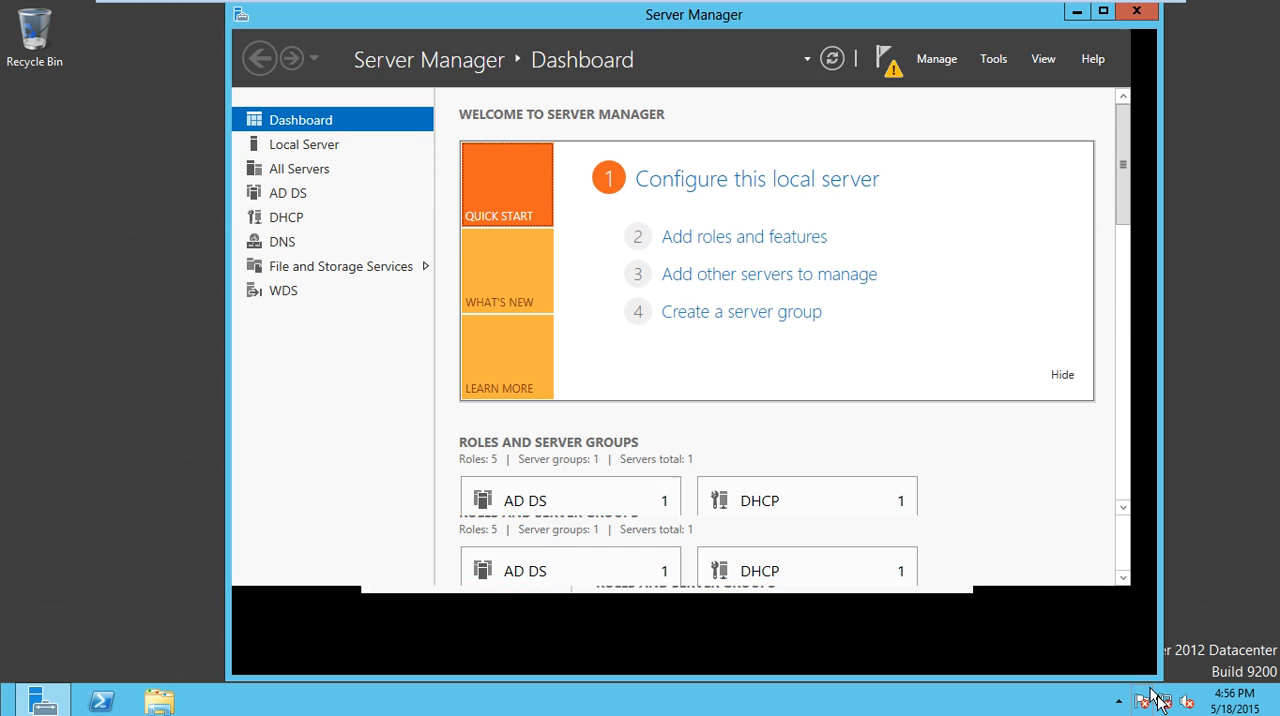
- Check the server roles list in the Add Roles and Features Wizard for the DHCP Server role and close the wizard without installing anything
drag(228, 216, 79, 215)
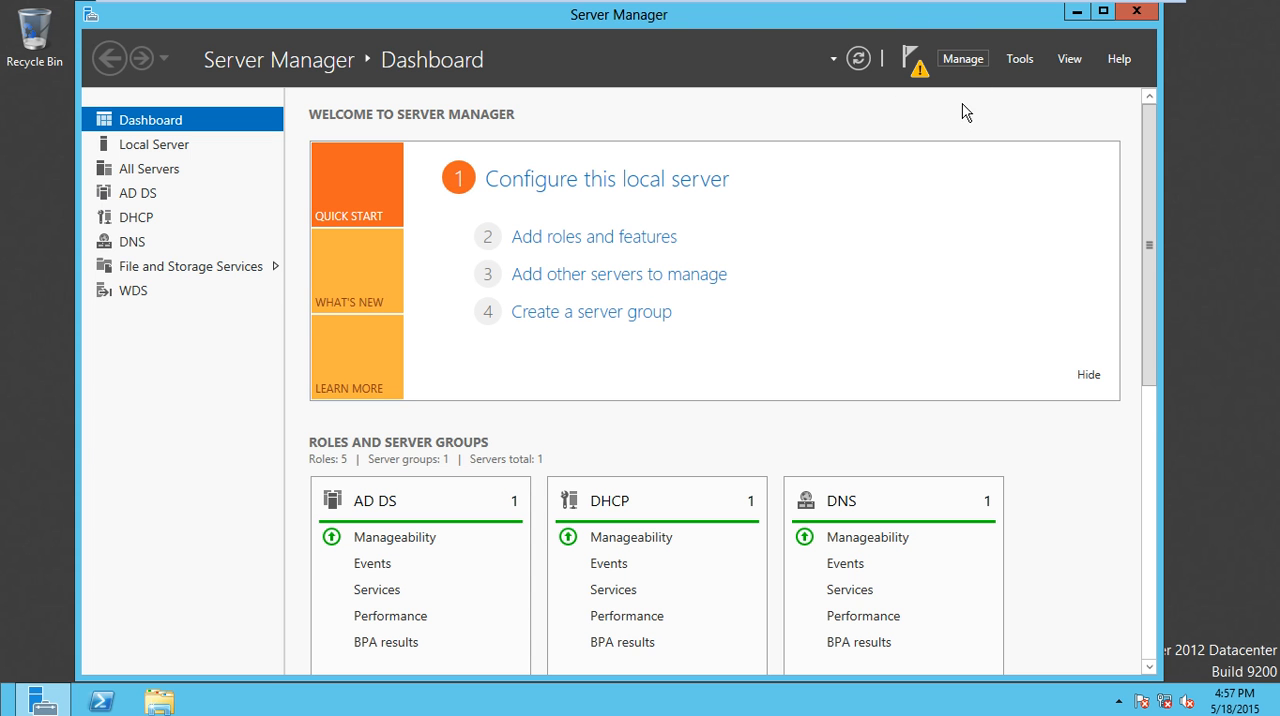
click(963, 60)
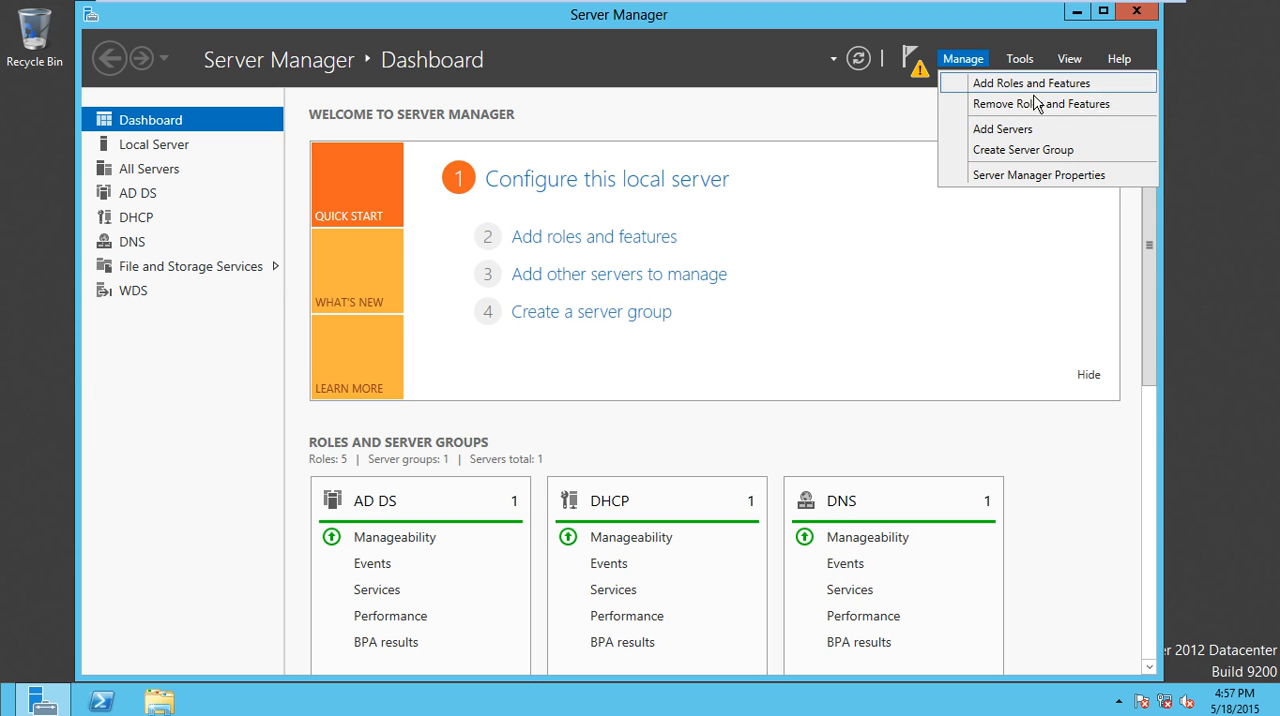
click(590, 251)
click(590, 251)
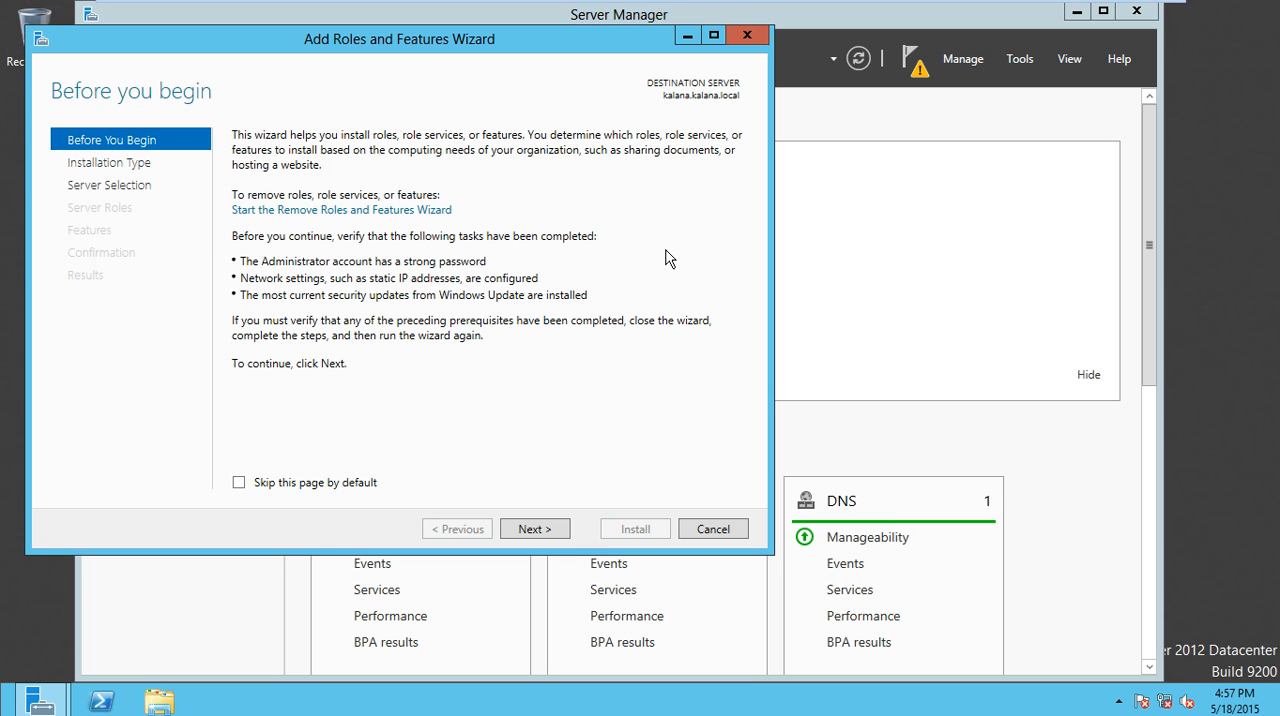
click(752, 40)
click(628, 243)
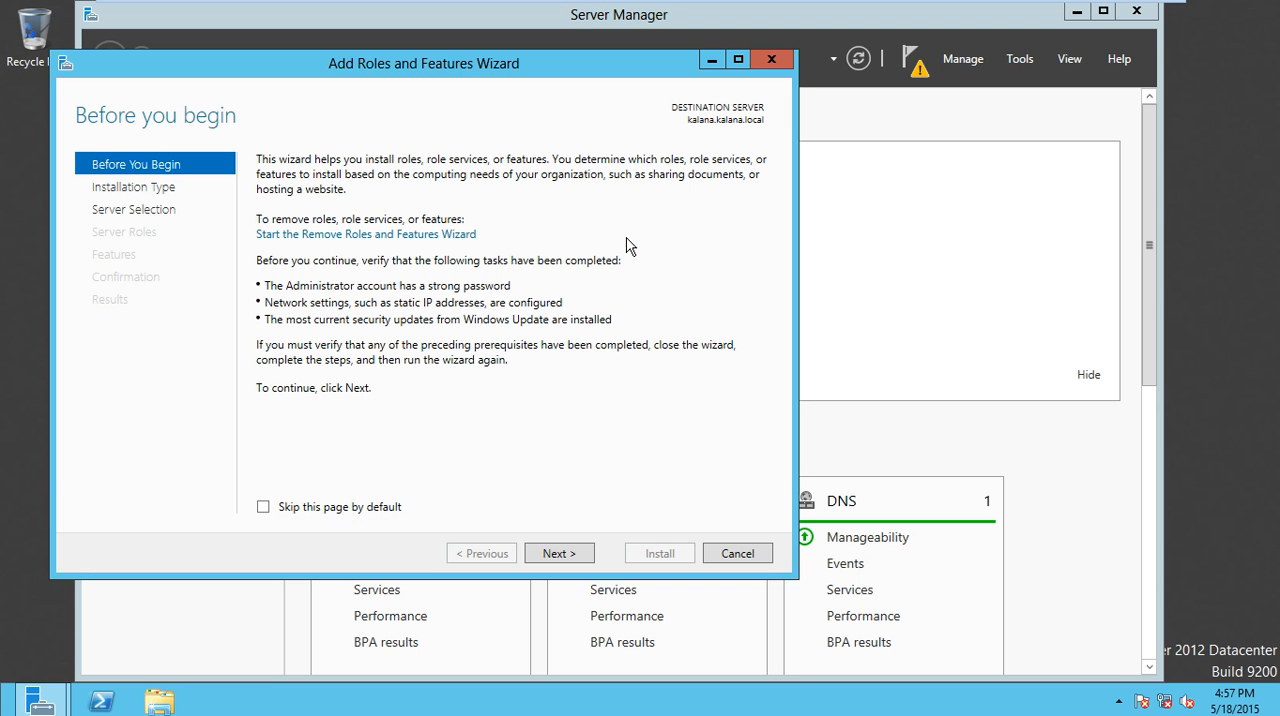
click(580, 556)
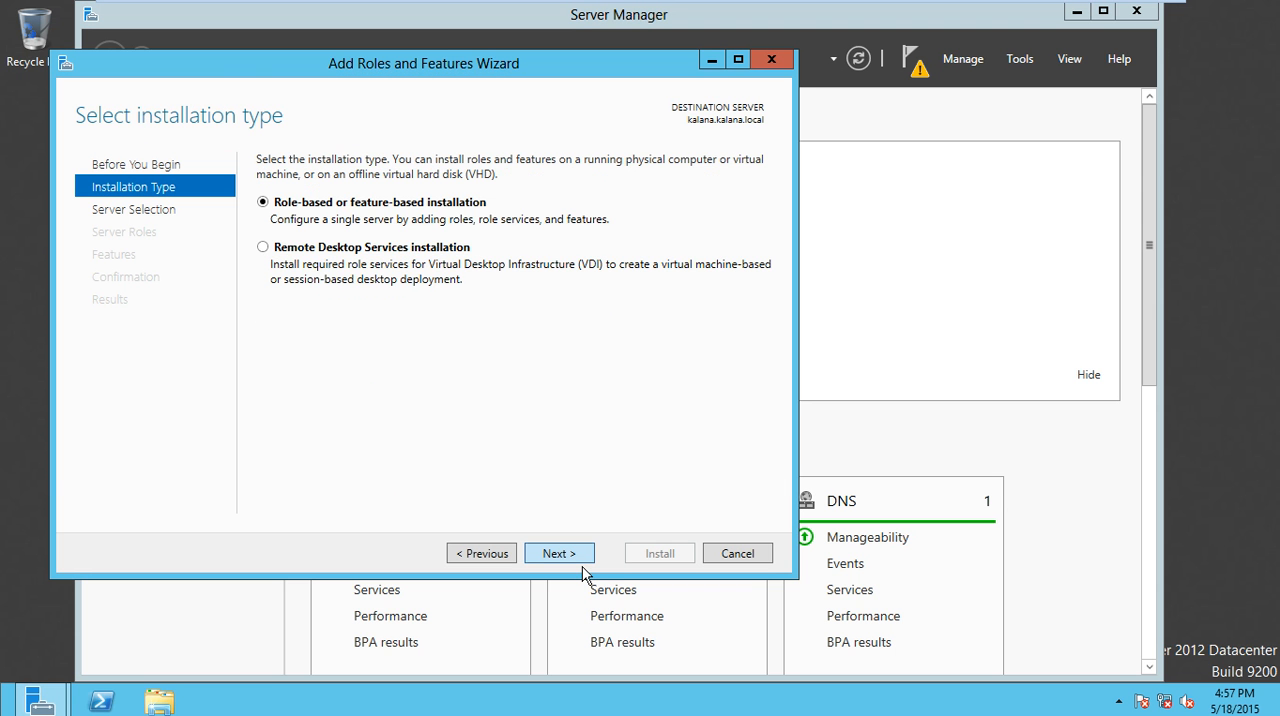
click(580, 563)
click(580, 562)
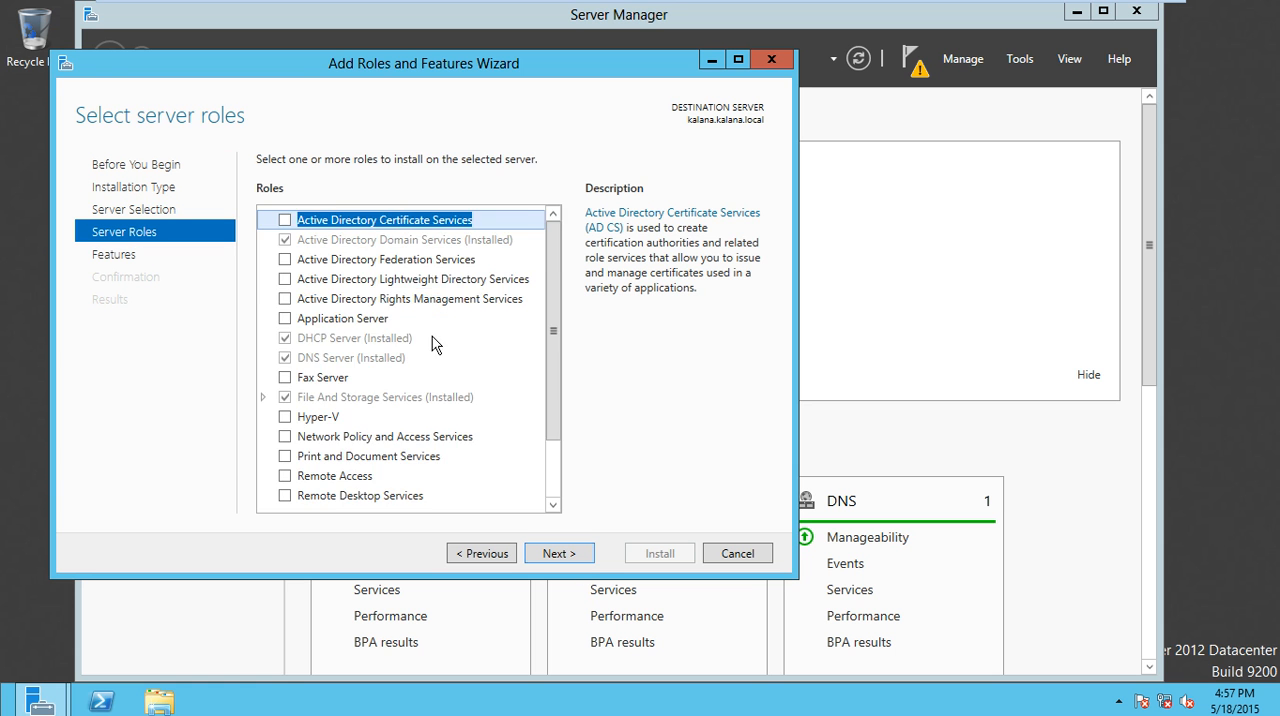
scroll(475, 310, down, 2)
scroll(340, 378, up, 2)
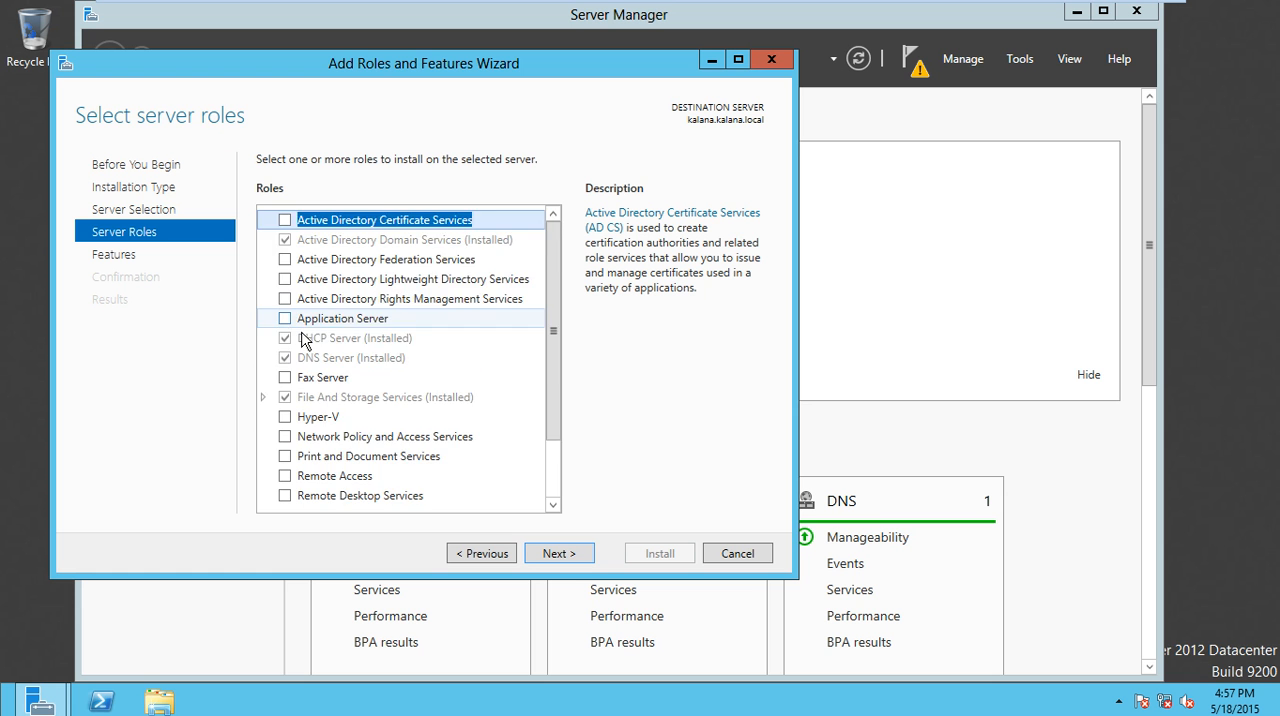
scroll(300, 364, down, 2)
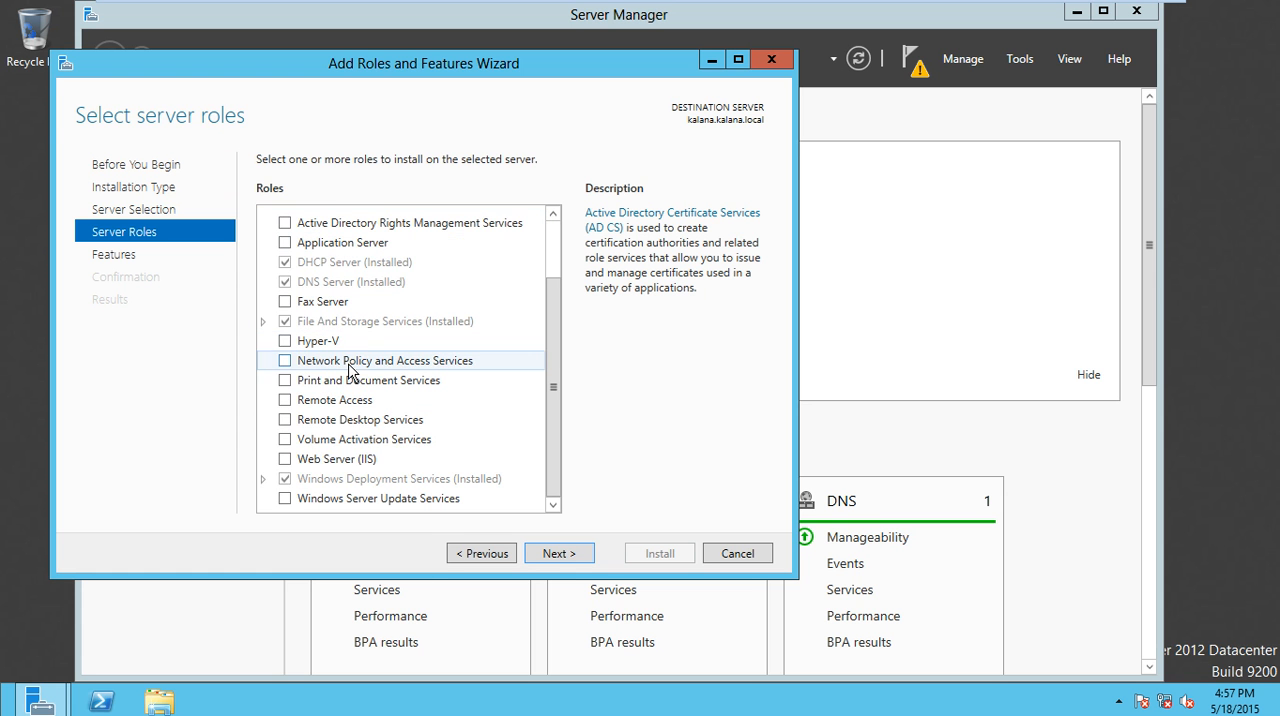
click(766, 63)
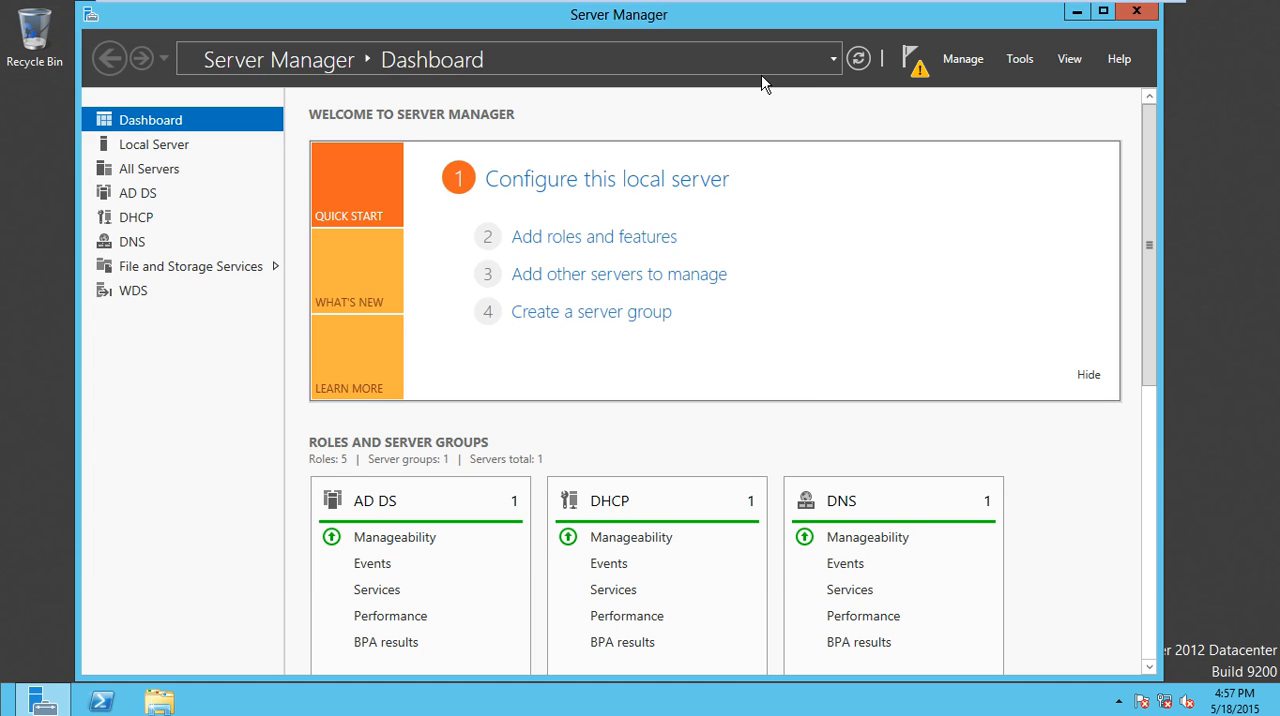
- Open the DHCP management console and enlarge its window with Server Manager minimized
click(925, 72)
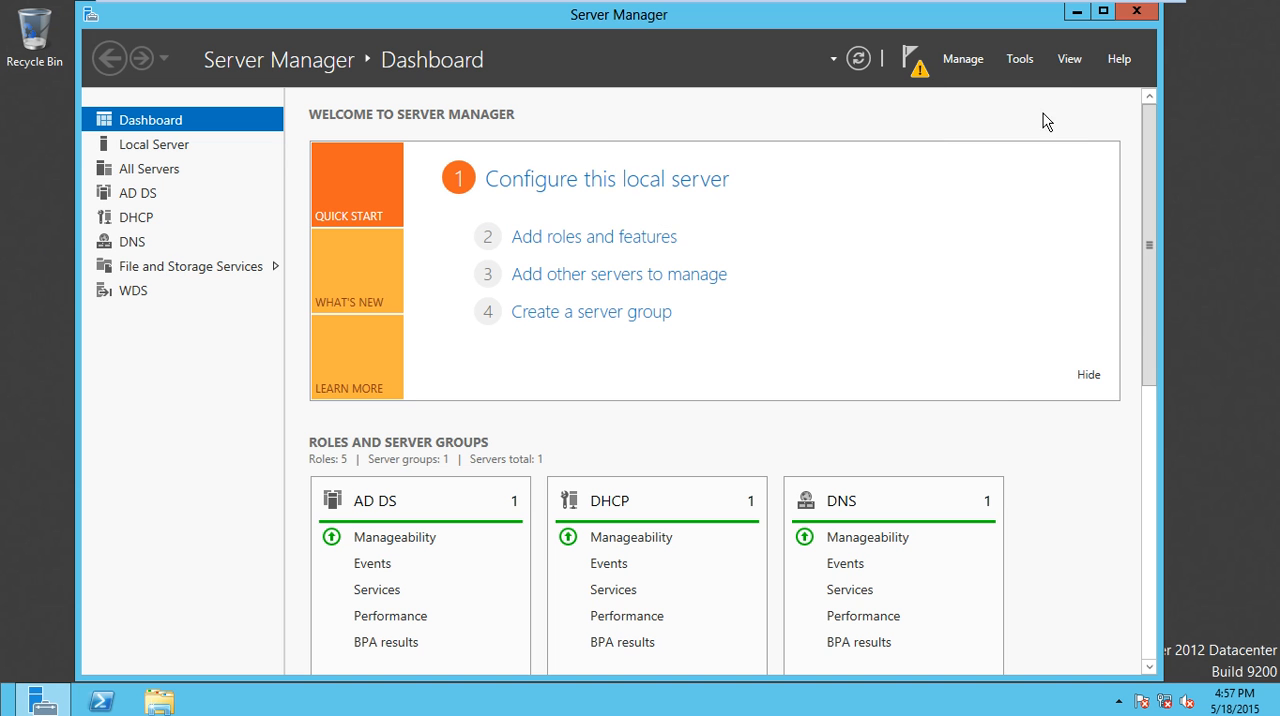
click(1024, 62)
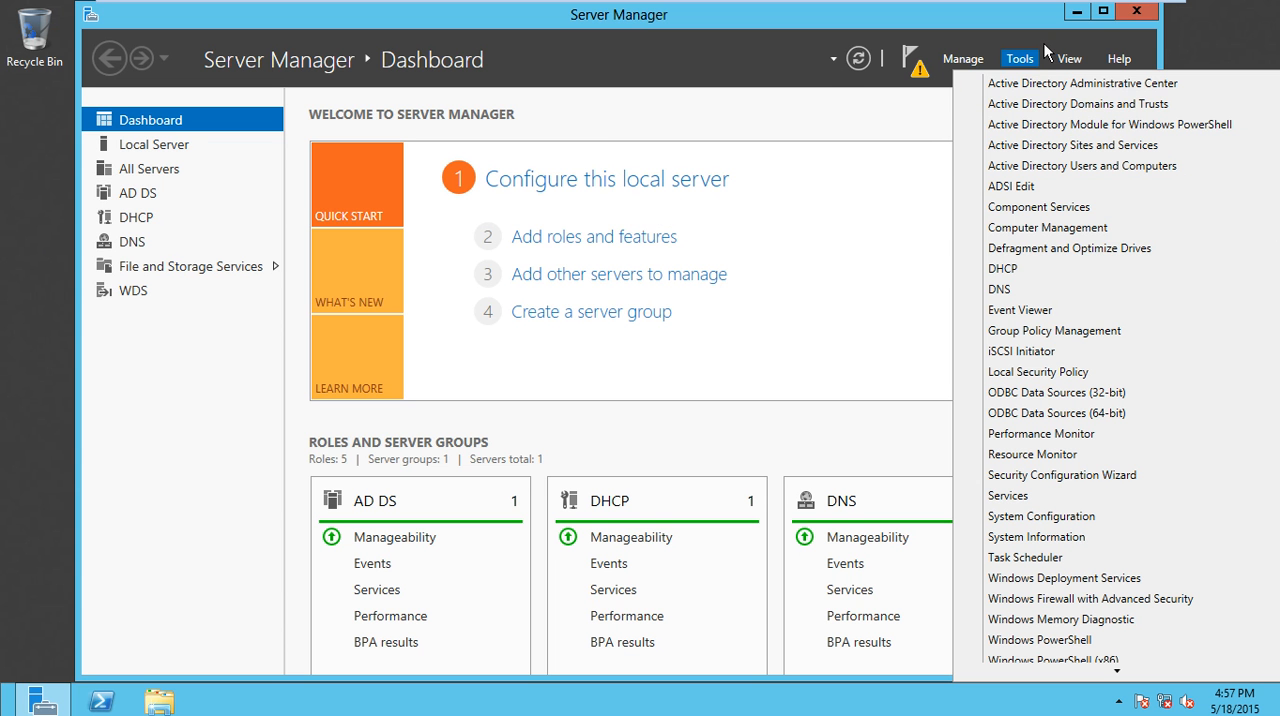
click(1030, 270)
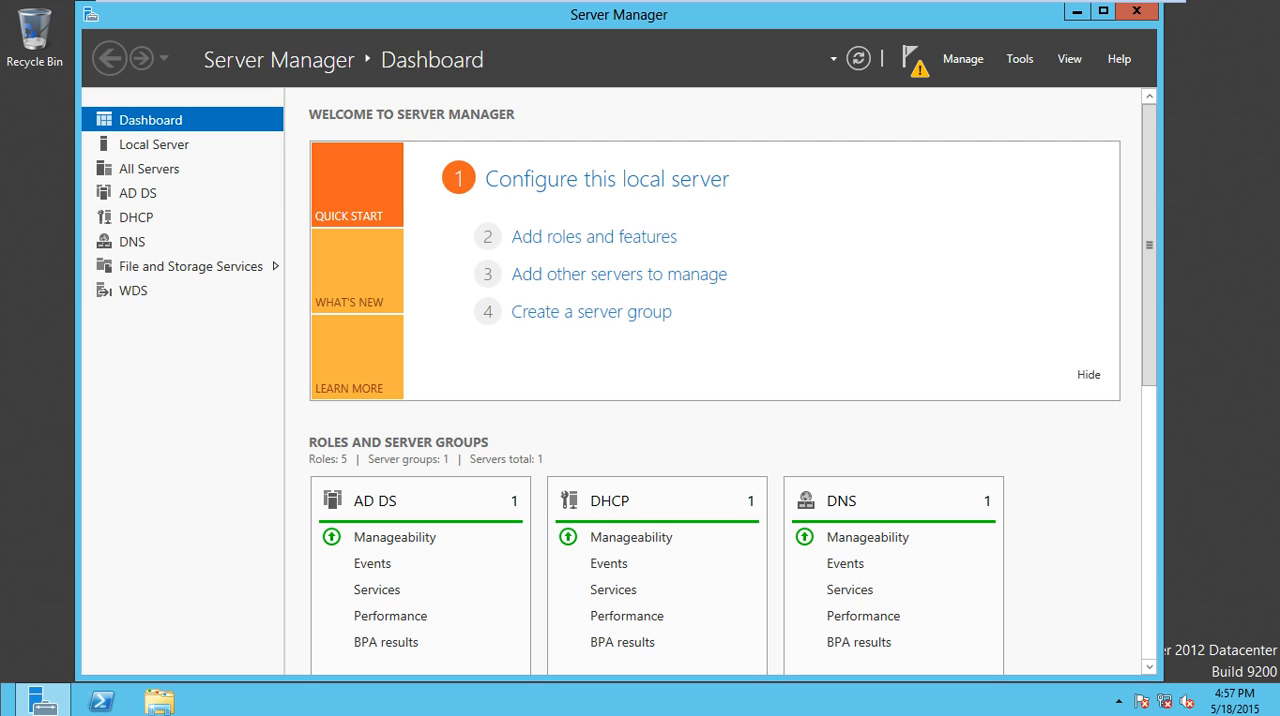
click(1077, 14)
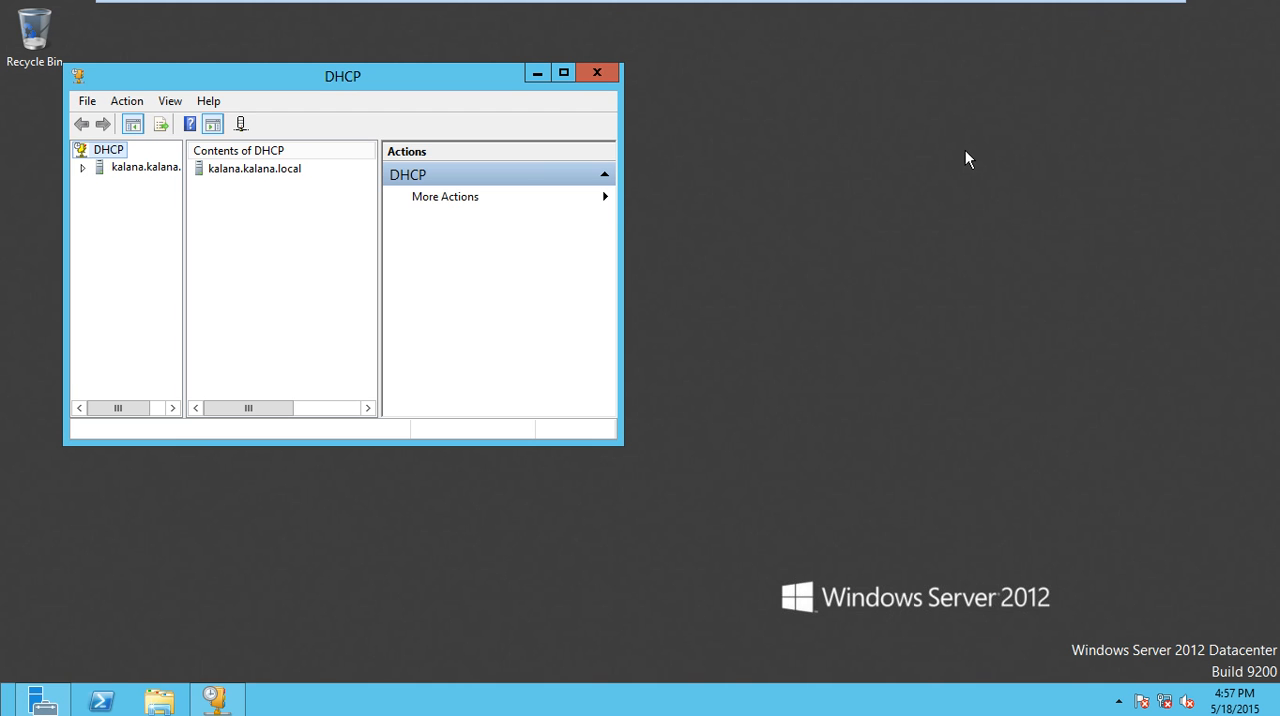
drag(627, 214, 925, 246)
drag(625, 447, 610, 499)
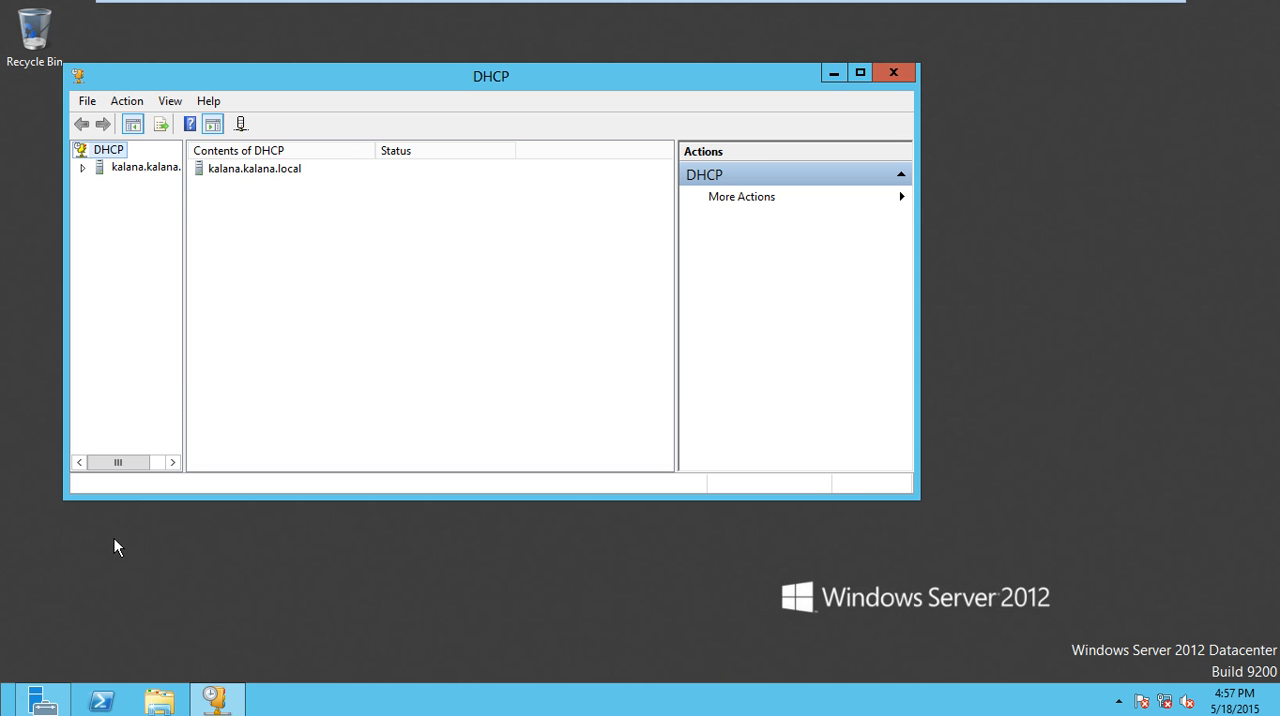
- Complete the DHCP post-install configuration from Server Manager, authorizing the server in AD DS with the preselected administrator credentials
click(43, 705)
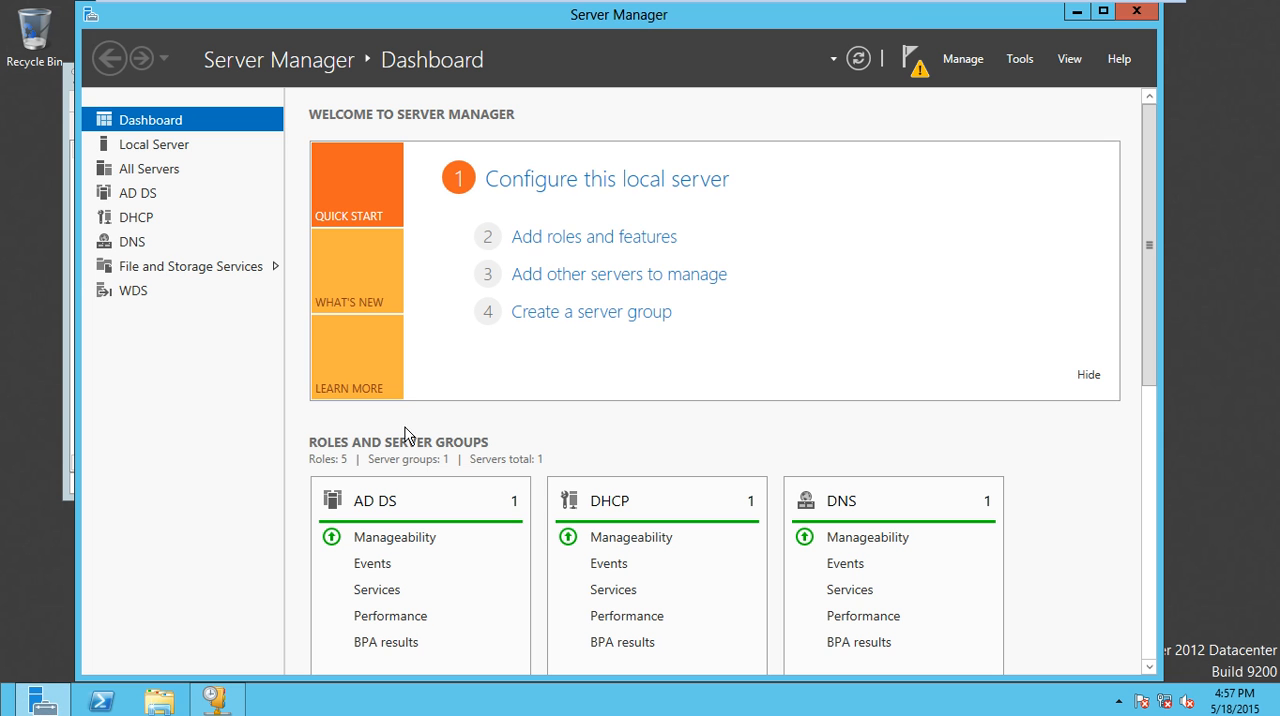
click(918, 78)
click(789, 176)
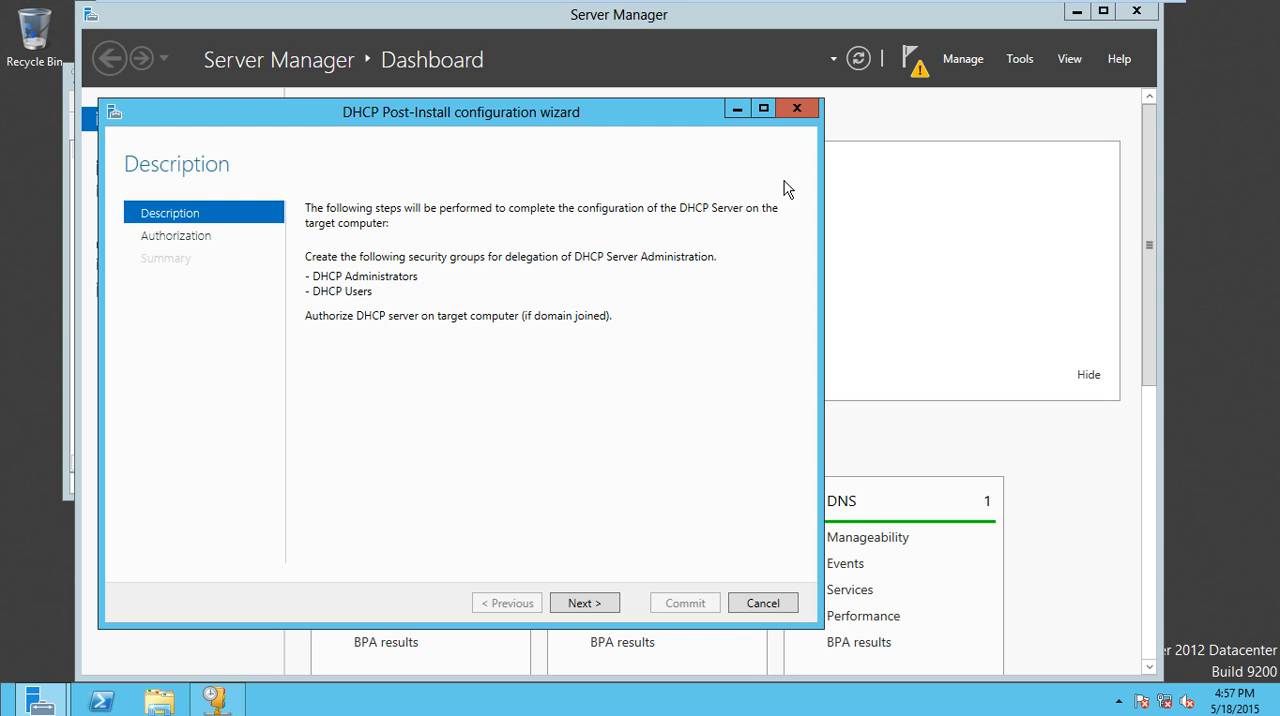
drag(484, 118, 523, 83)
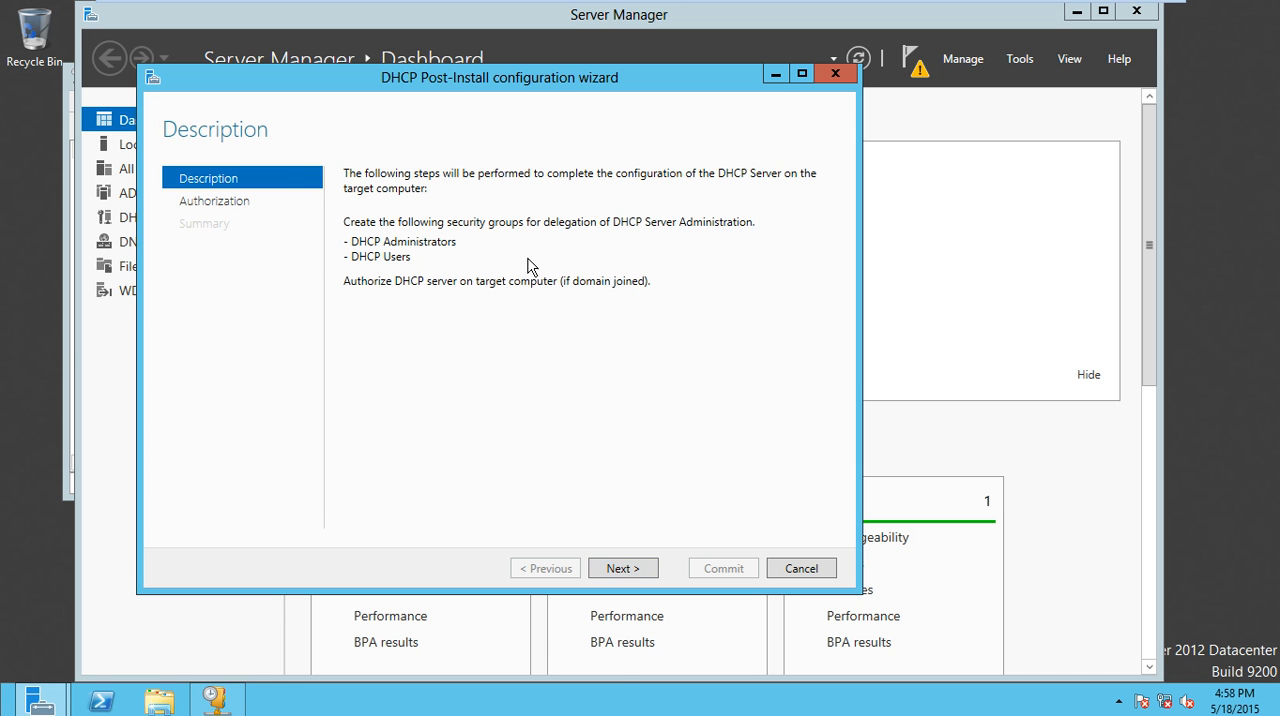
click(651, 580)
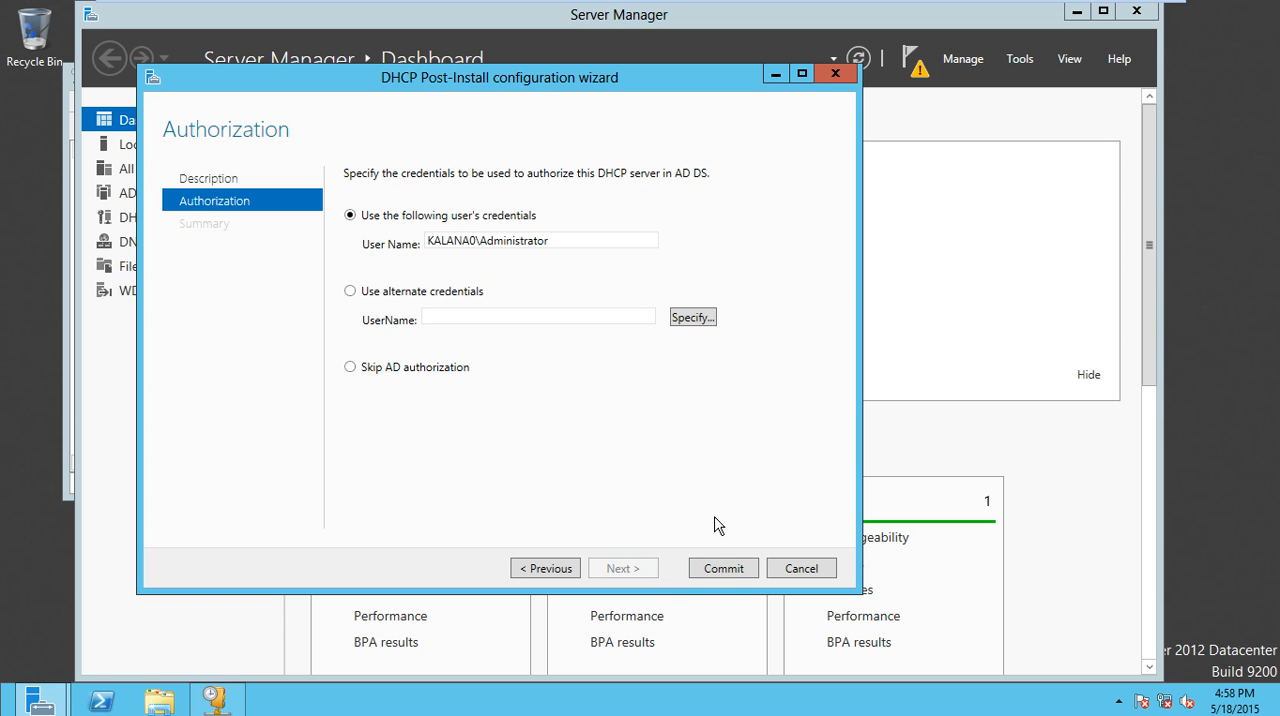
click(723, 576)
click(721, 570)
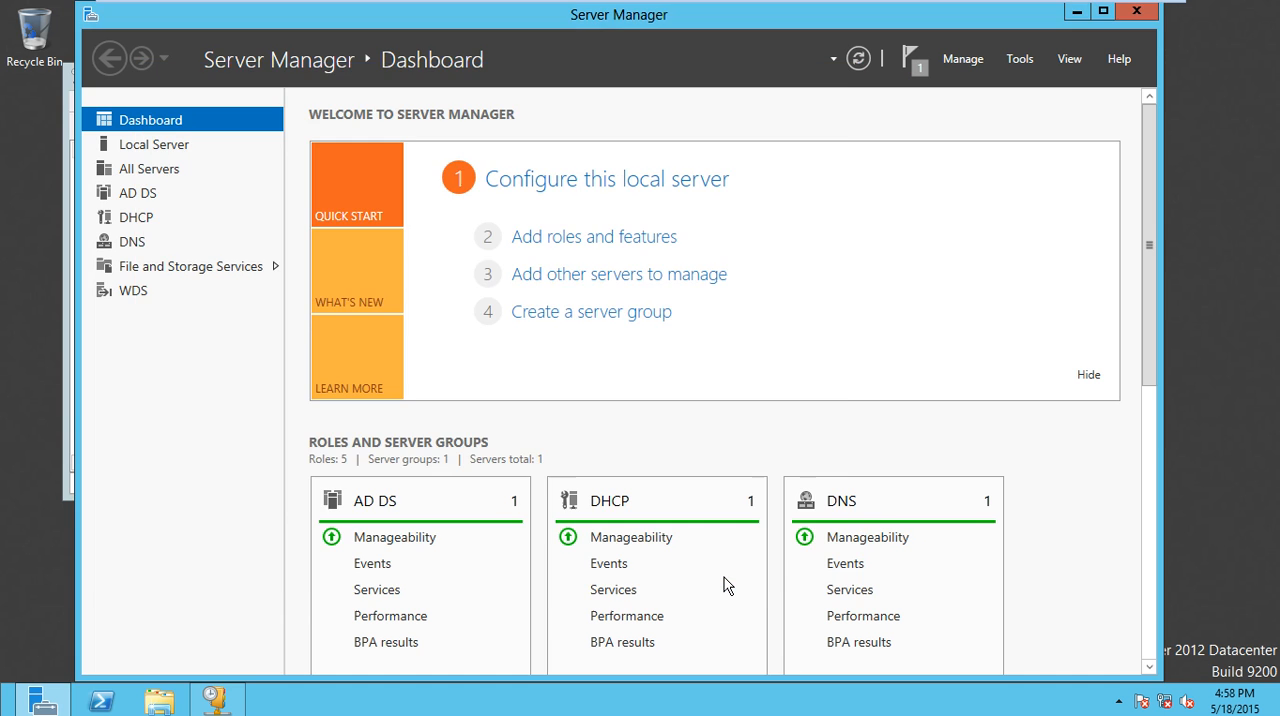
- Return to the DHCP console, move it to the middle of the desktop and widen its console tree
click(1077, 11)
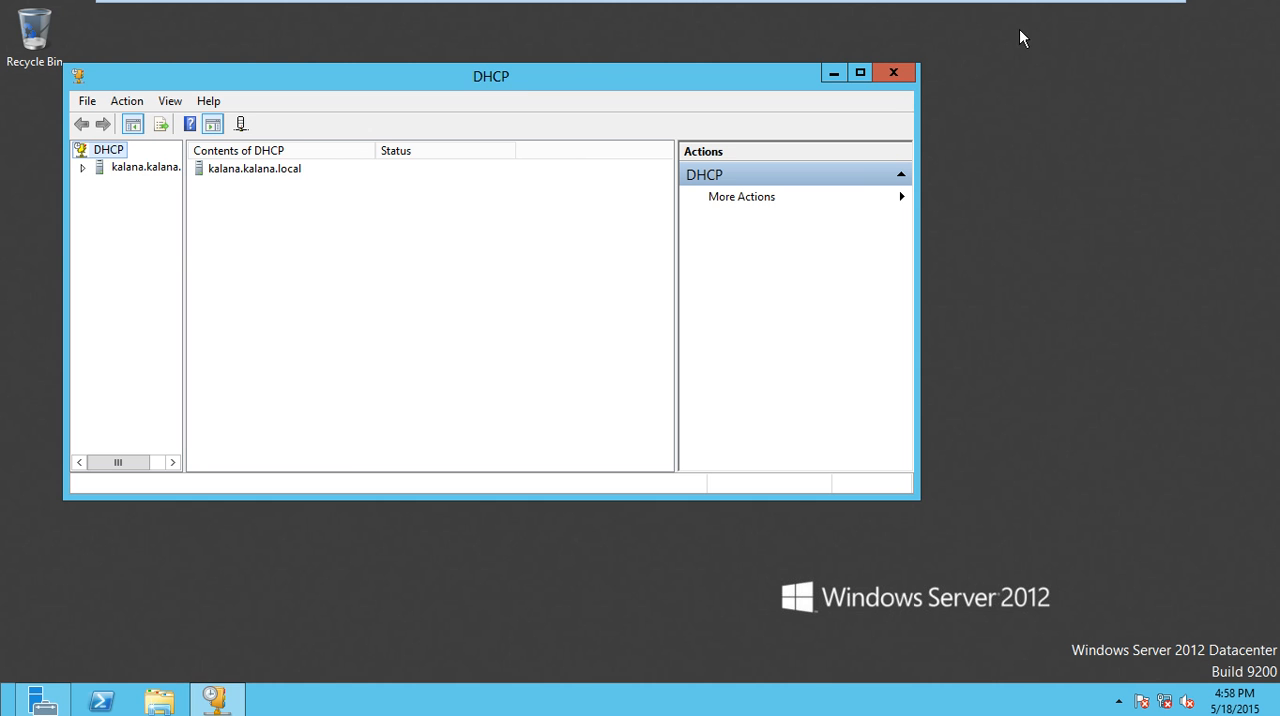
drag(521, 67, 685, 67)
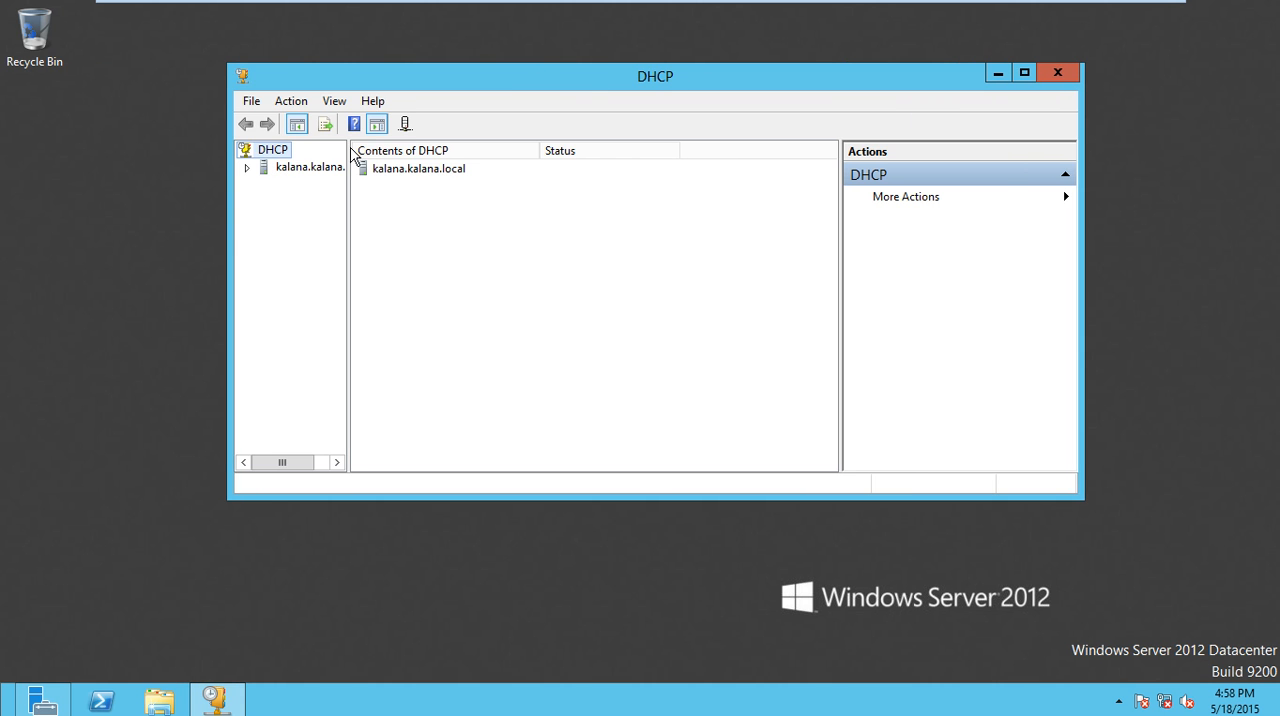
drag(350, 207, 462, 209)
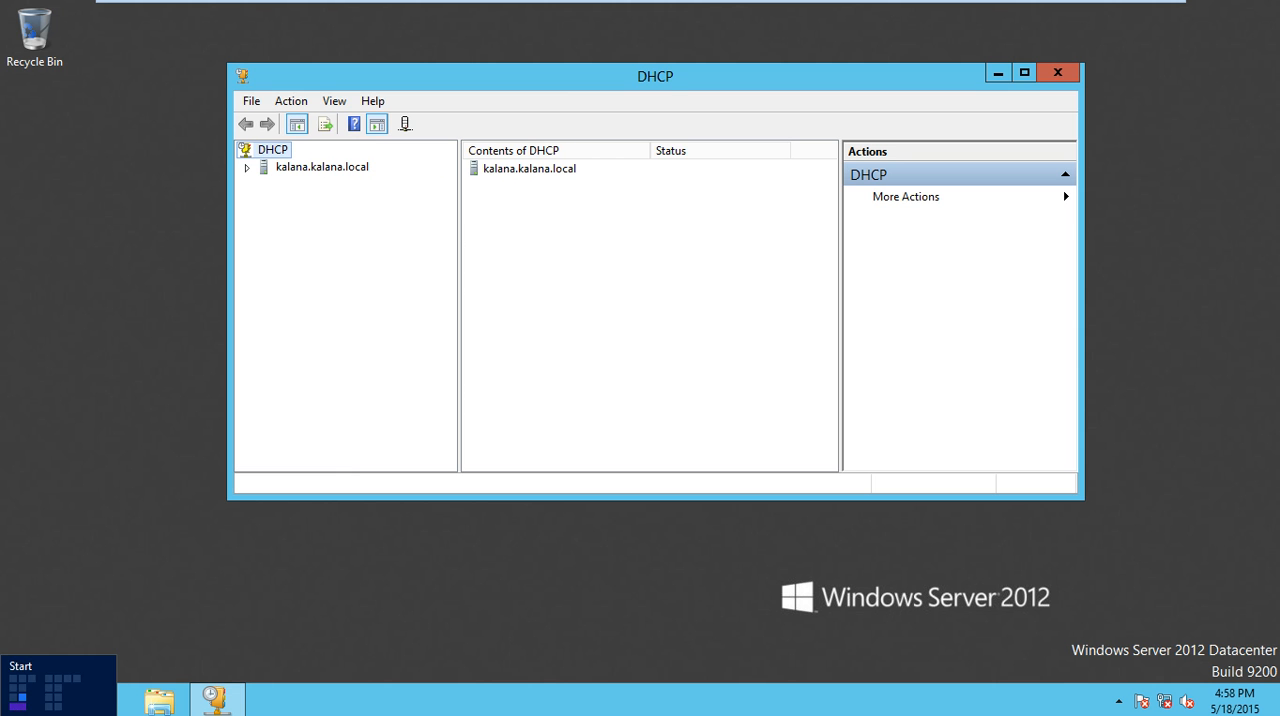
click(44, 700)
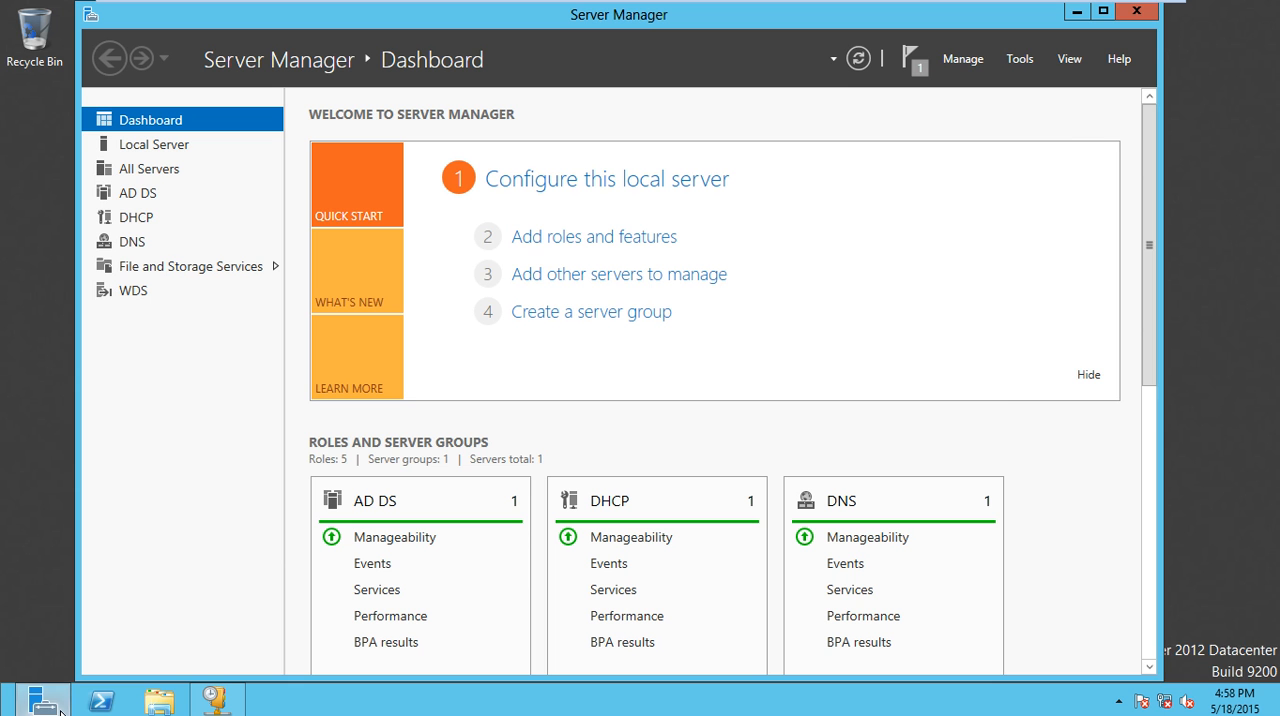
click(1019, 59)
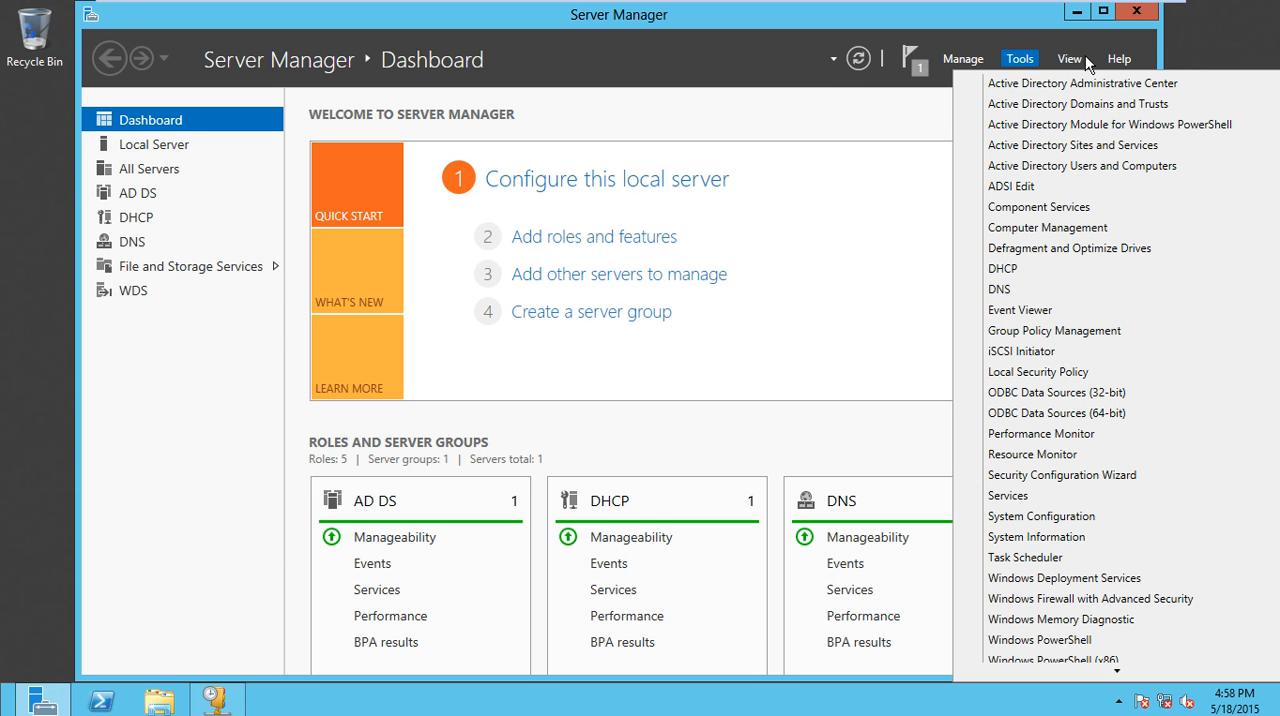
mouse_move(1086, 2)
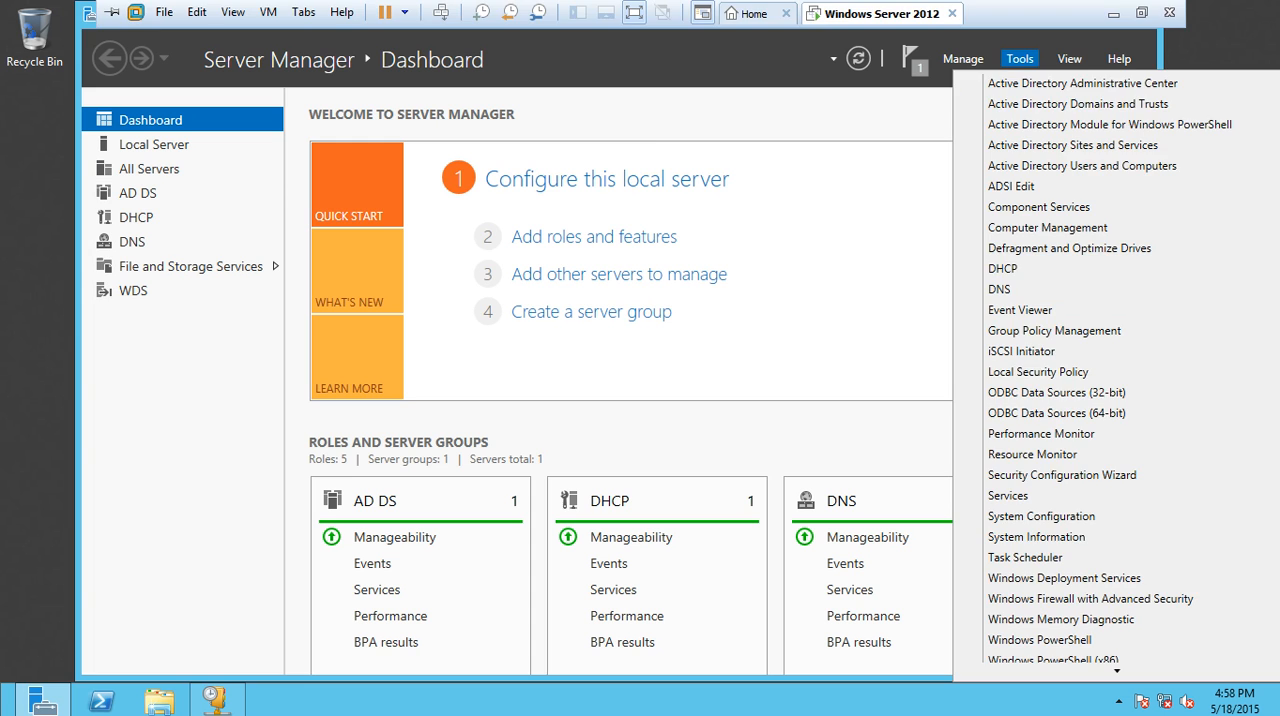
click(1266, 64)
click(1076, 12)
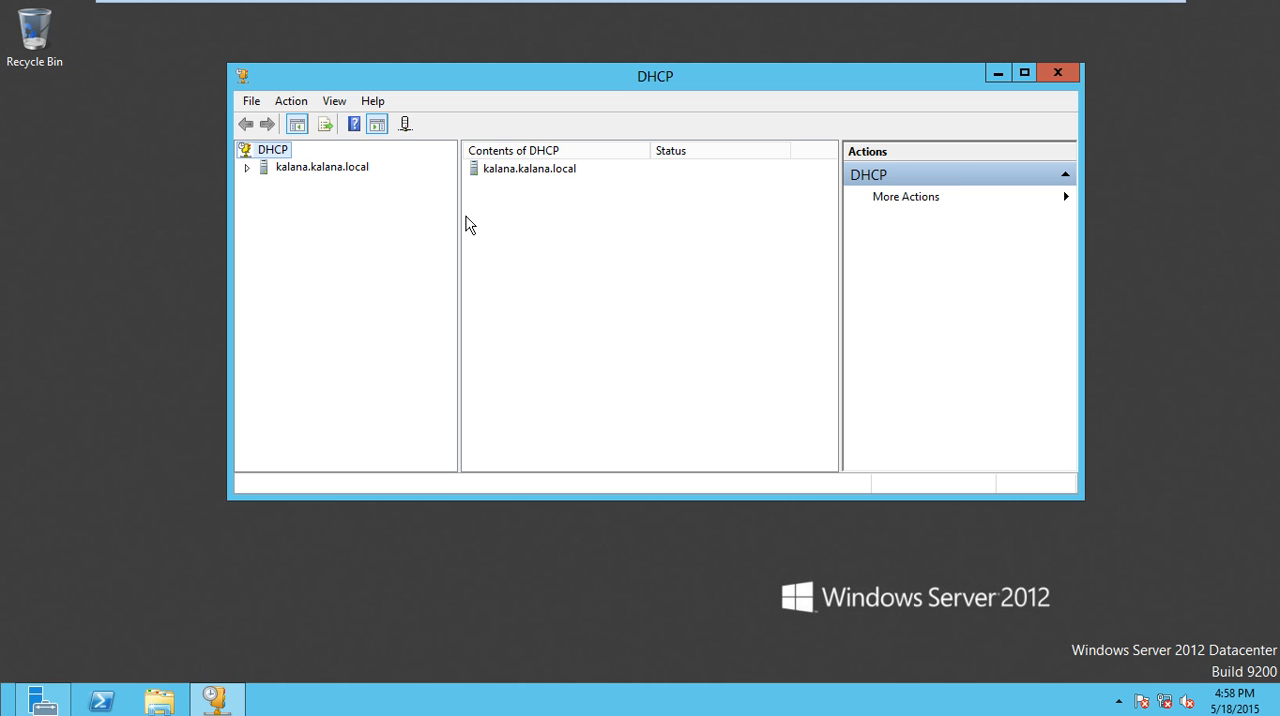
- Start a new scope under IPv4 of the local DHCP server and name it google
double_click(286, 172)
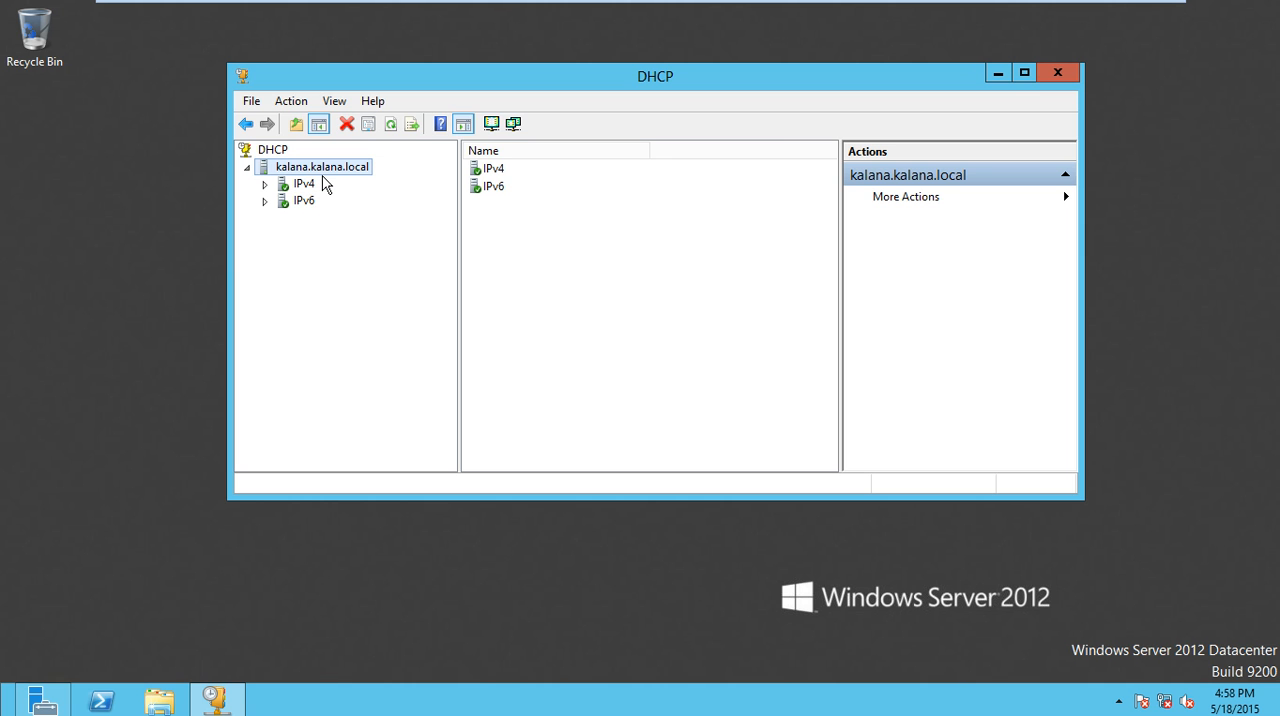
click(264, 184)
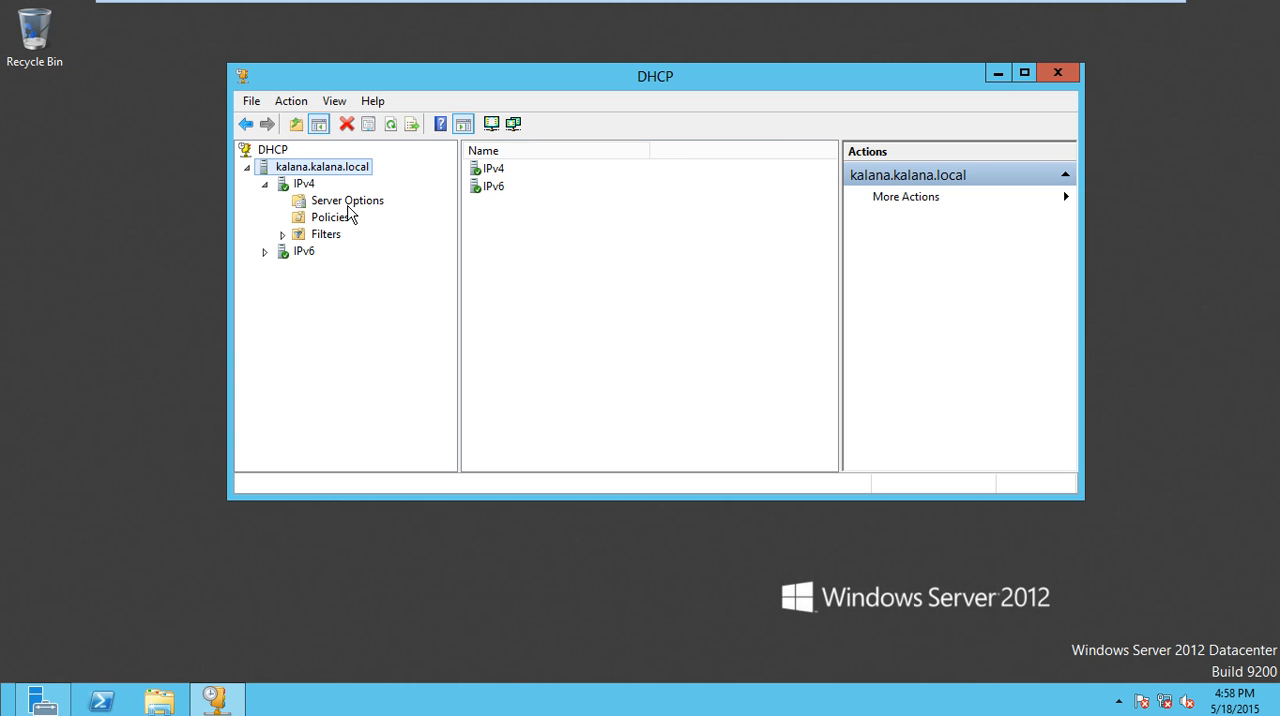
right_click(302, 184)
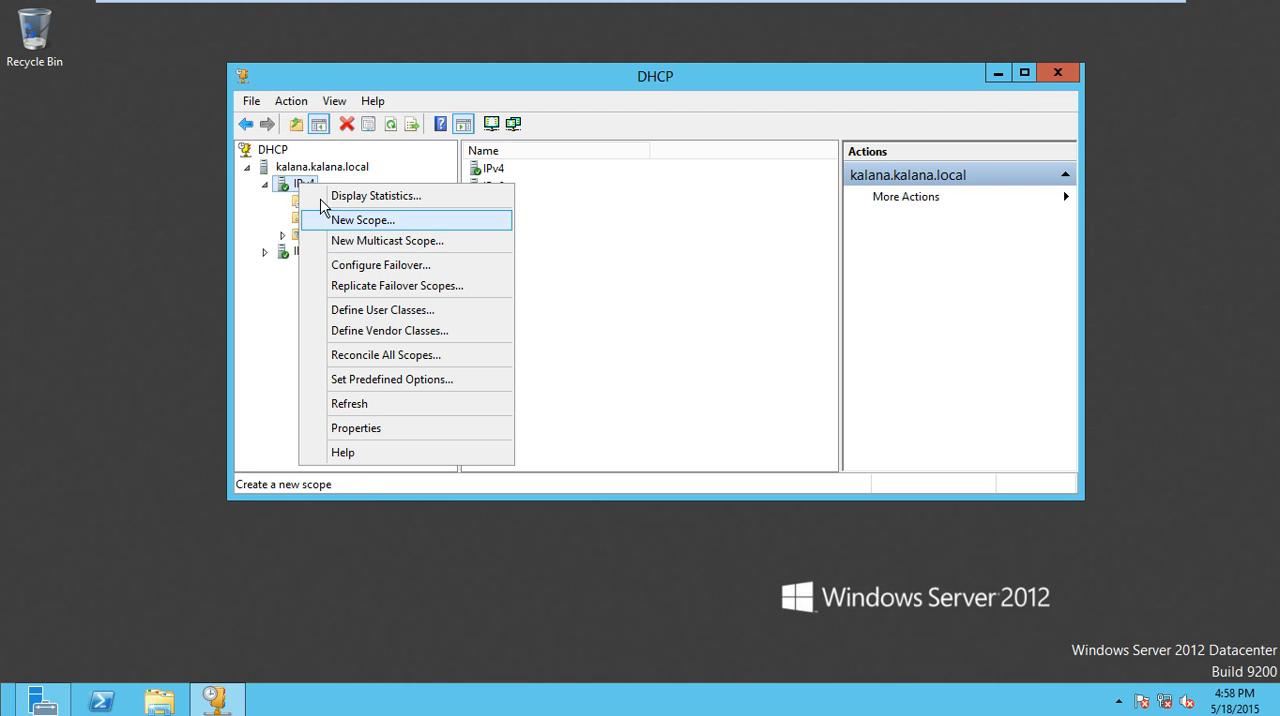
right_click(282, 187)
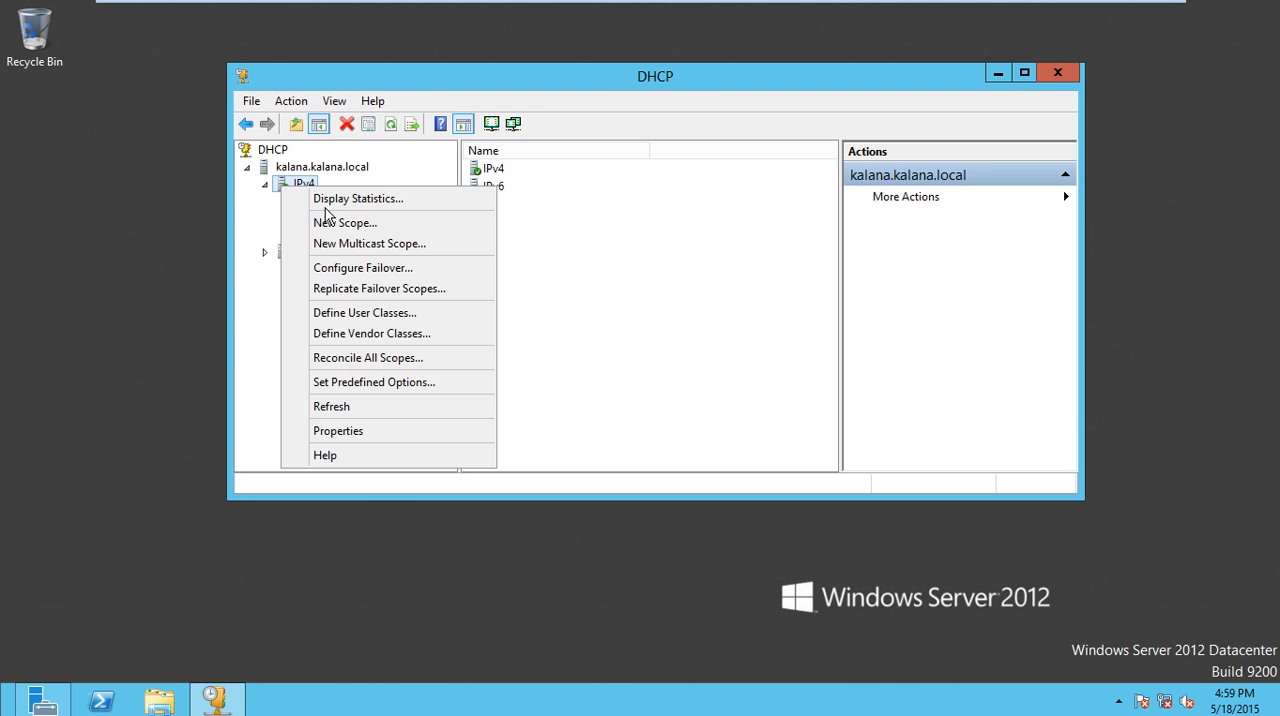
click(328, 228)
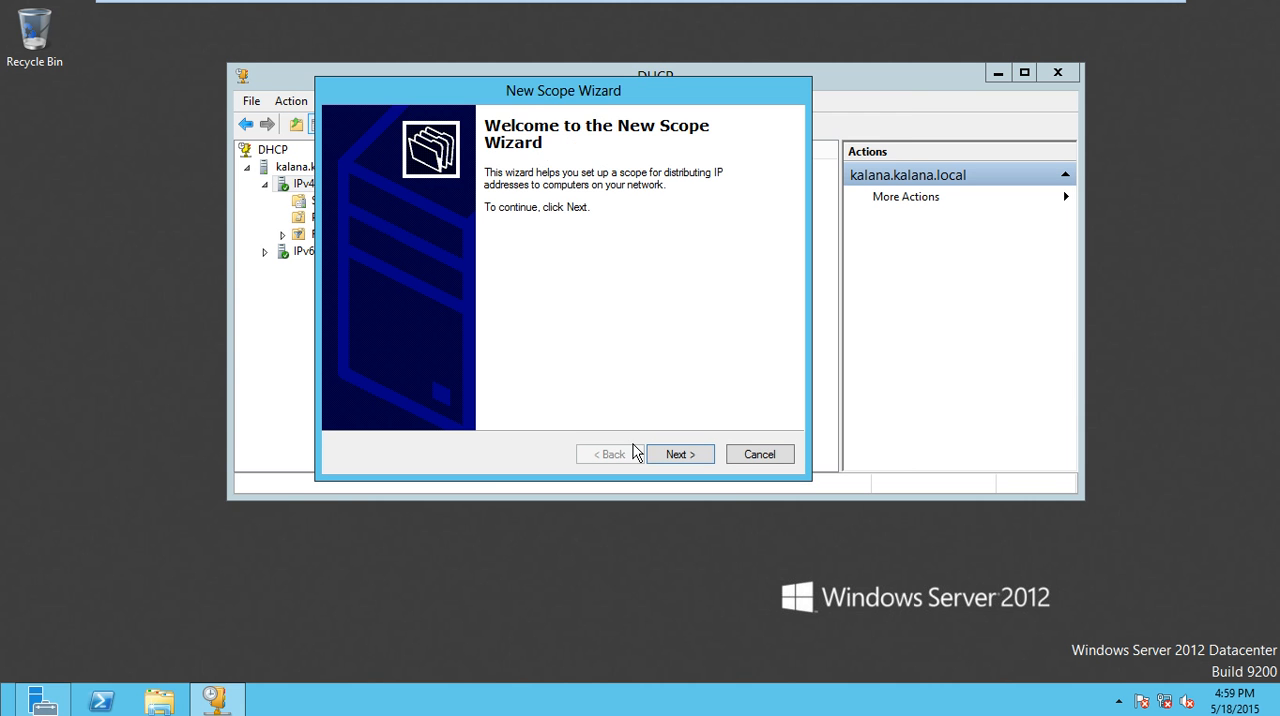
click(698, 461)
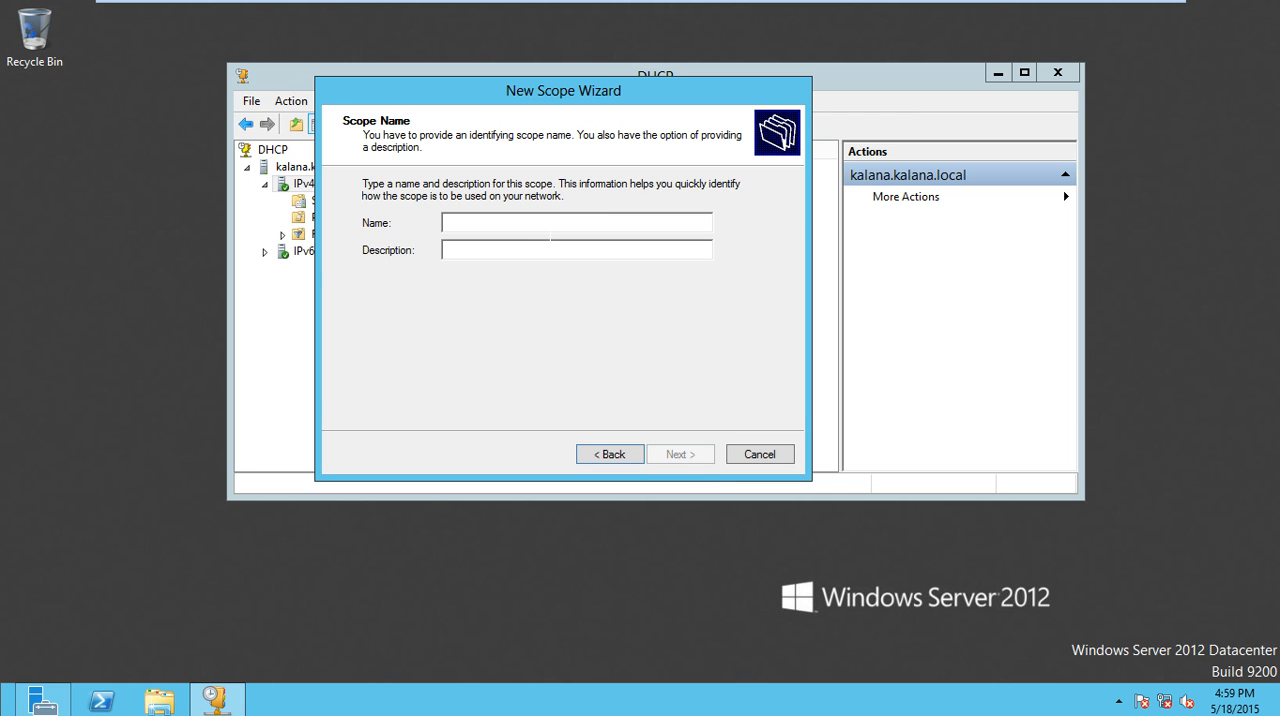
text(google)
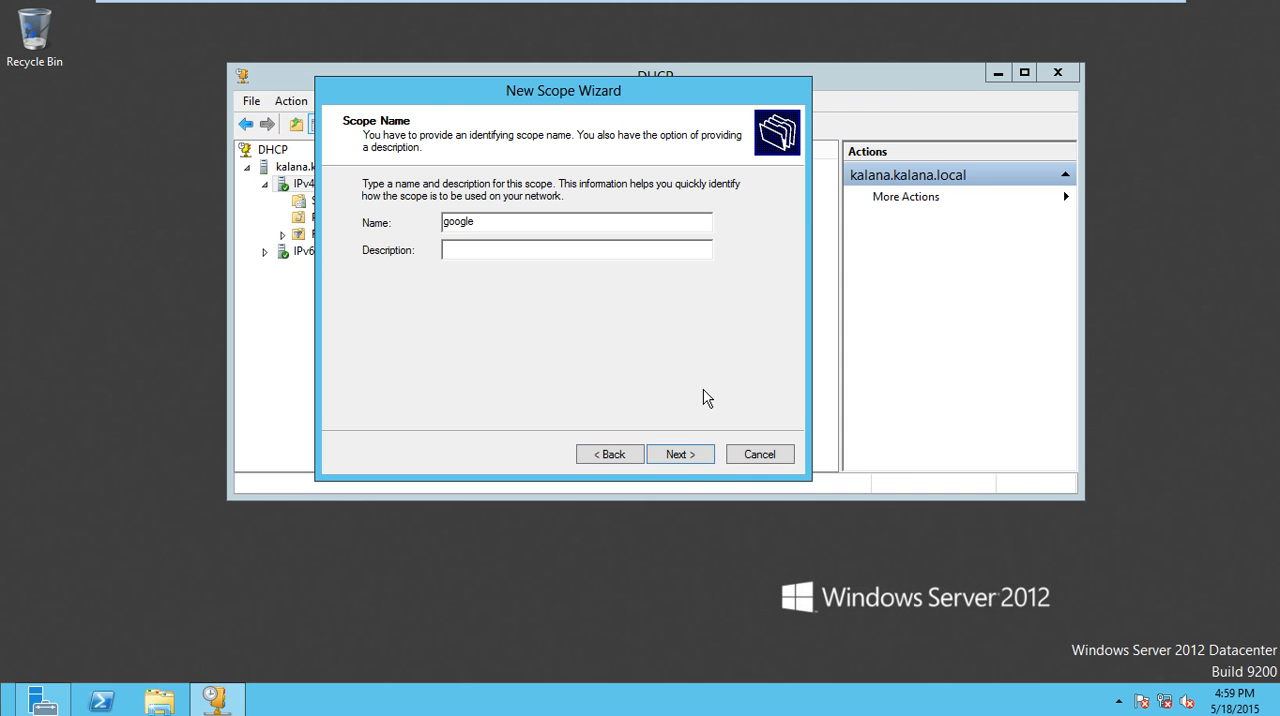
click(678, 462)
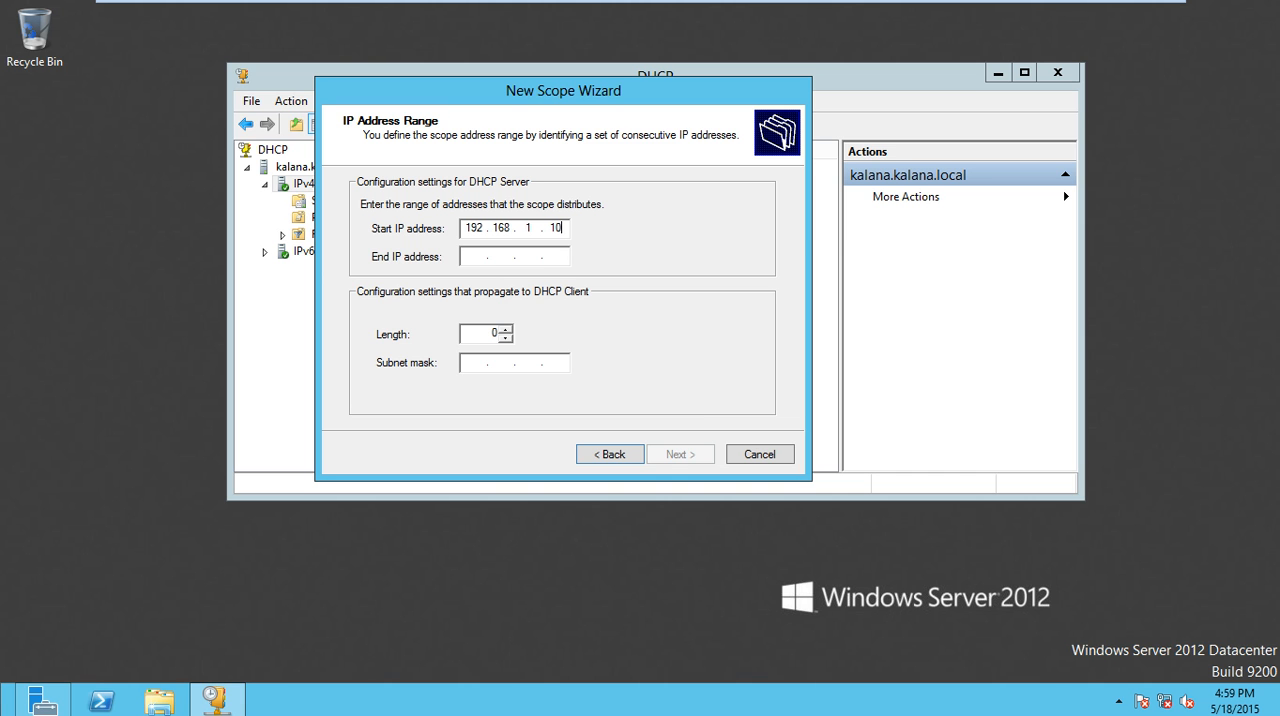
- Set the scope's address range from 192.168.1.10 to 192.168.1.100
click(474, 256)
text(192 . 168 . 1 . 100)
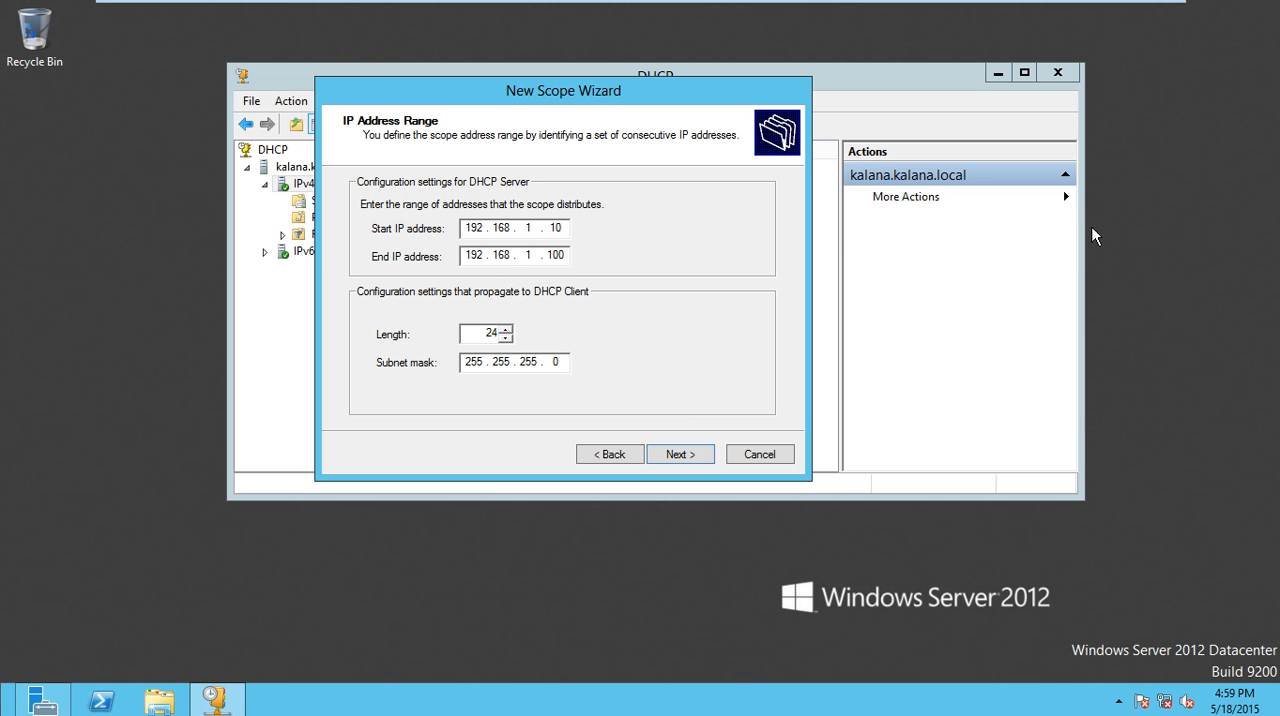
- Leave exclusions empty, keep the 8-day lease duration, and choose to configure the scope's DHCP options now
click(703, 468)
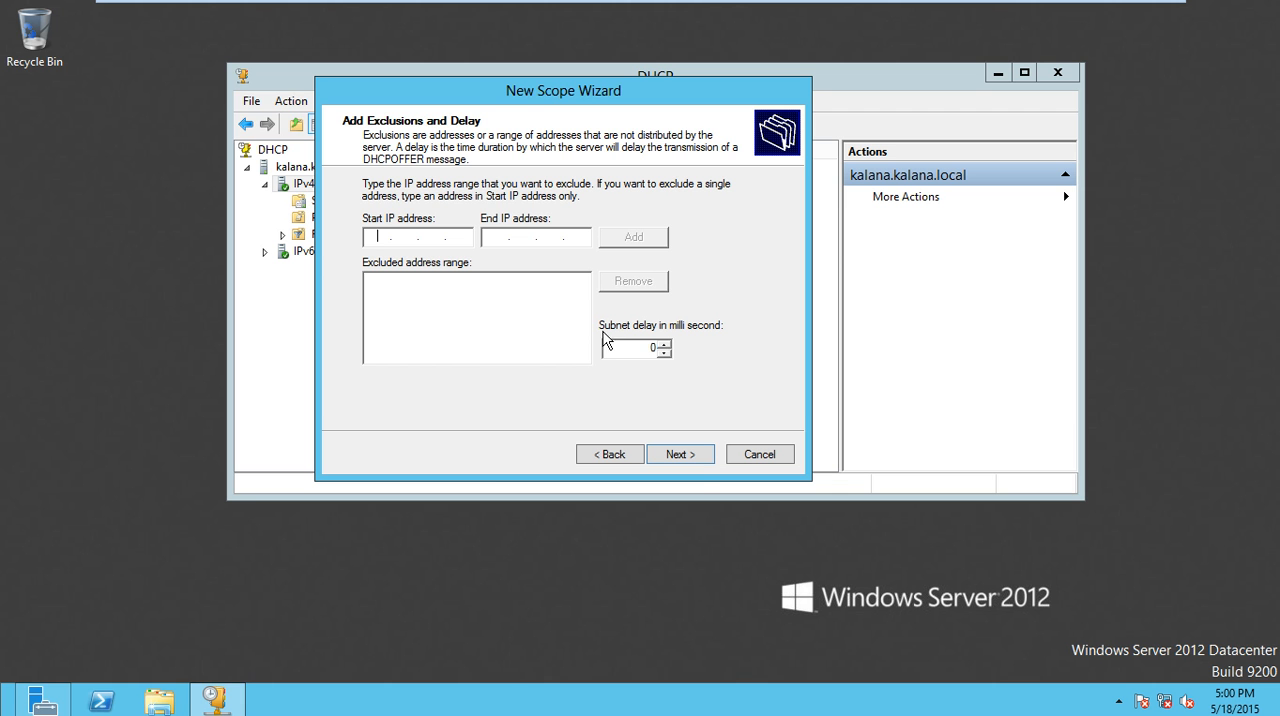
click(680, 455)
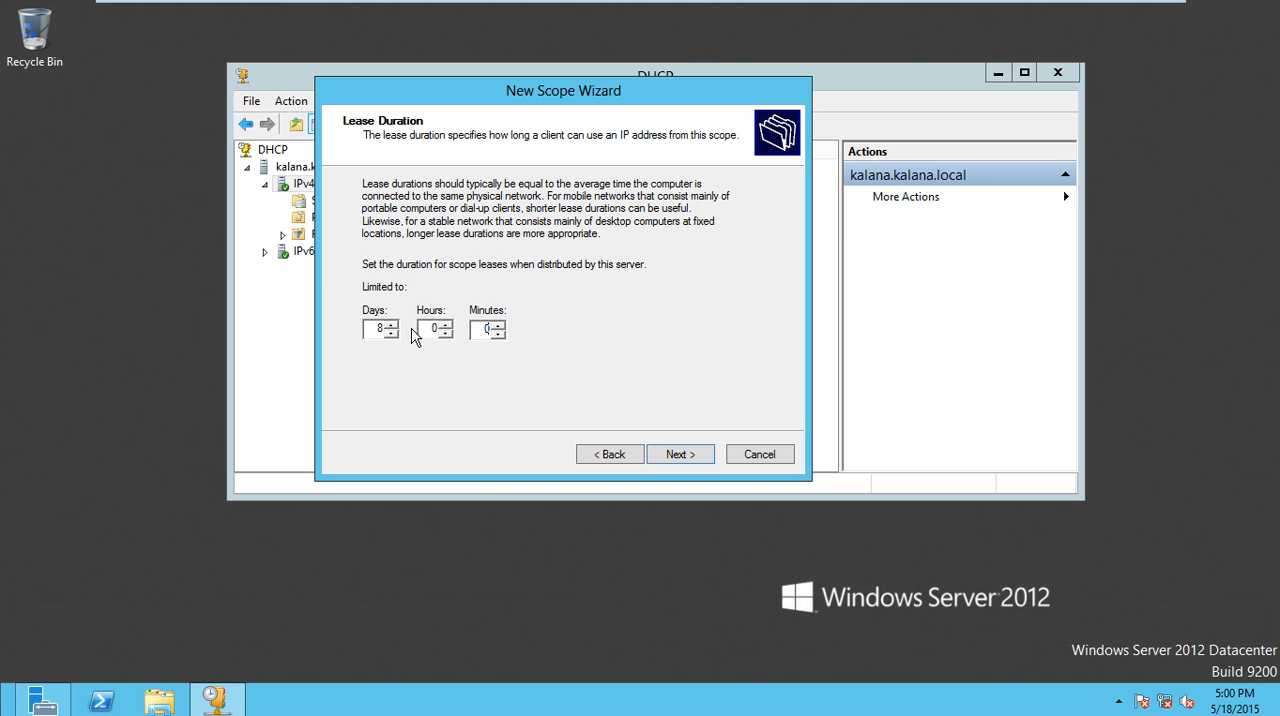
click(672, 462)
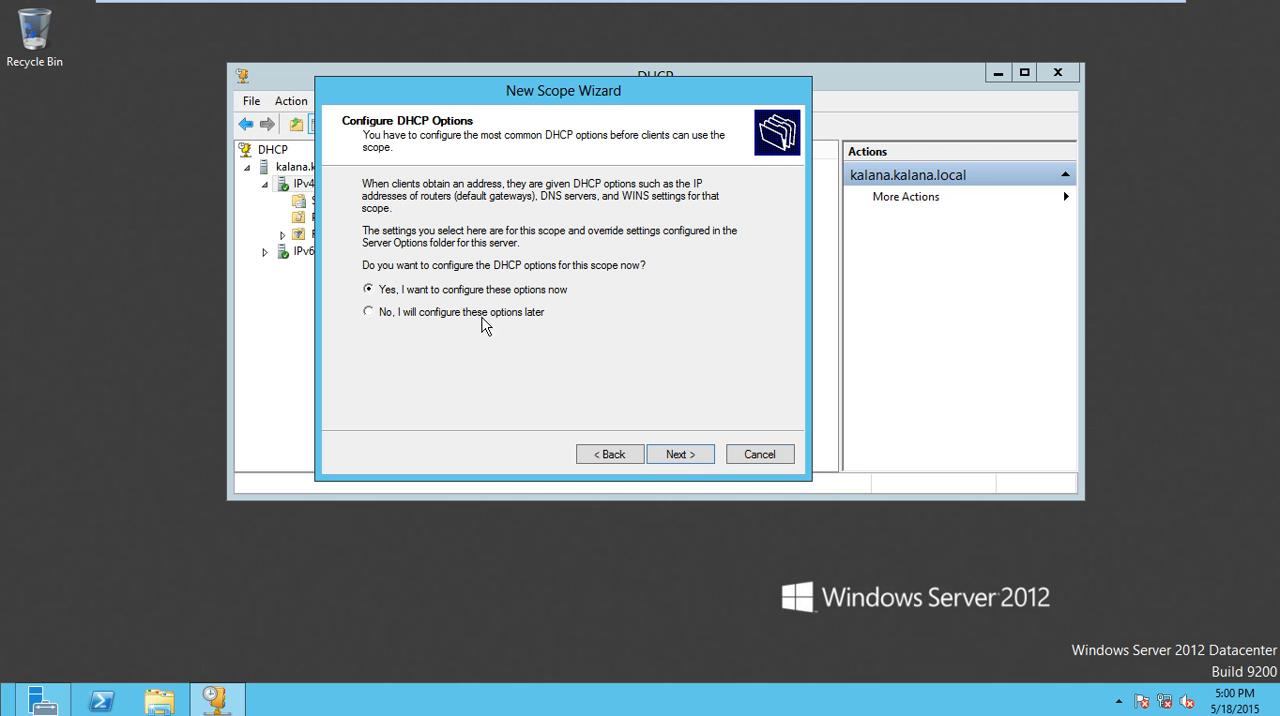
click(695, 463)
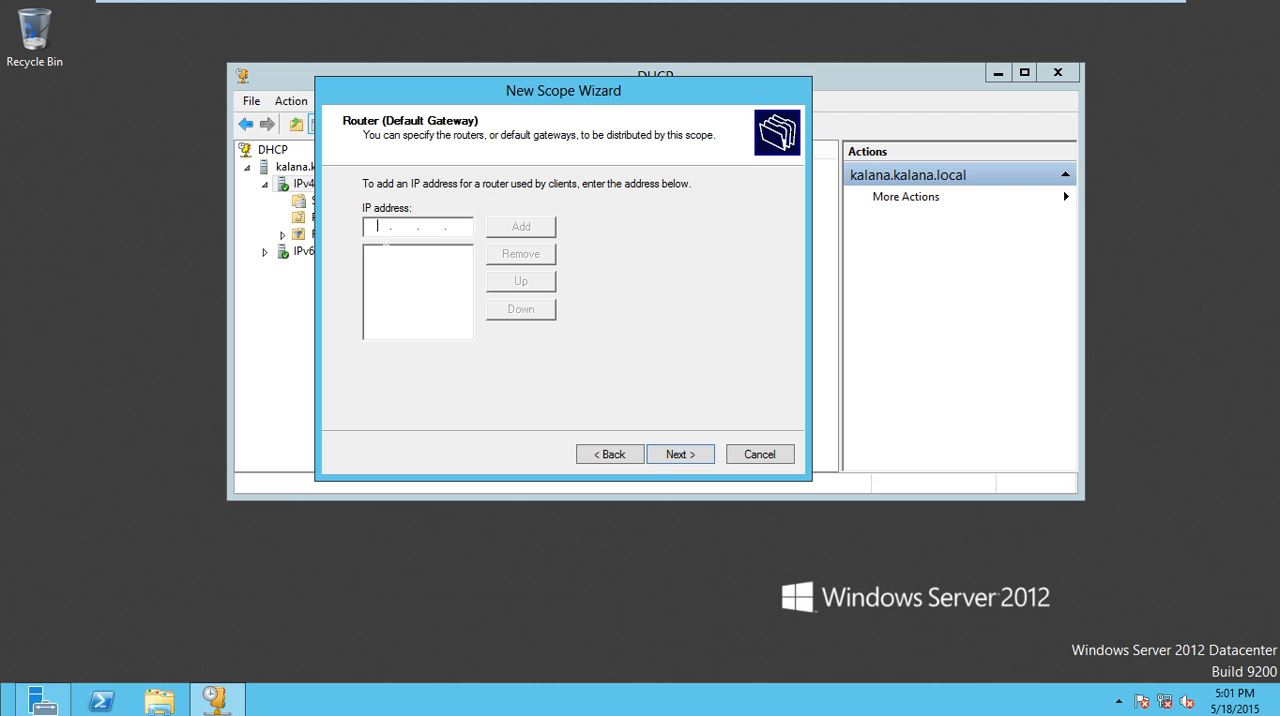
- Skip adding a default gateway and keep the prefilled parent domain with DNS server 192.168.1.1
text(192 . 168)
key(BackSpace)
key(BackSpace)
key(BackSpace)
key(BackSpace)
key(BackSpace)
key(BackSpace)
key(BackSpace)
click(679, 458)
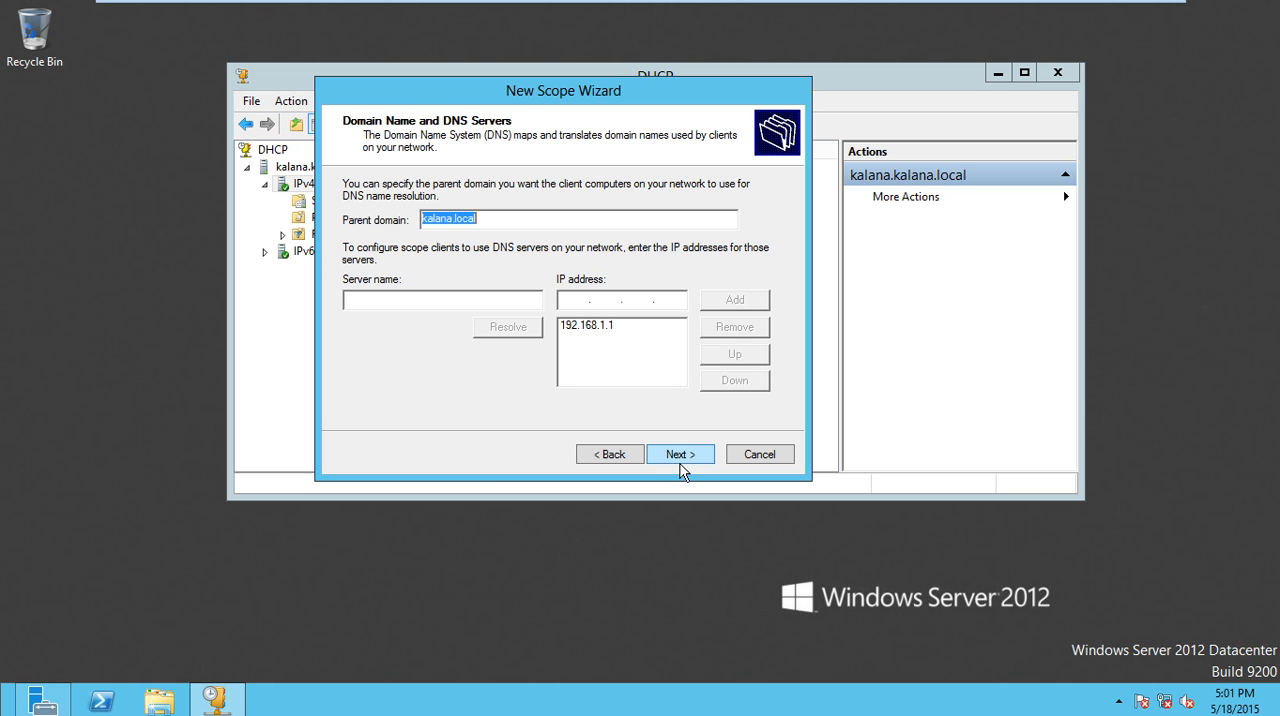
click(645, 350)
click(625, 328)
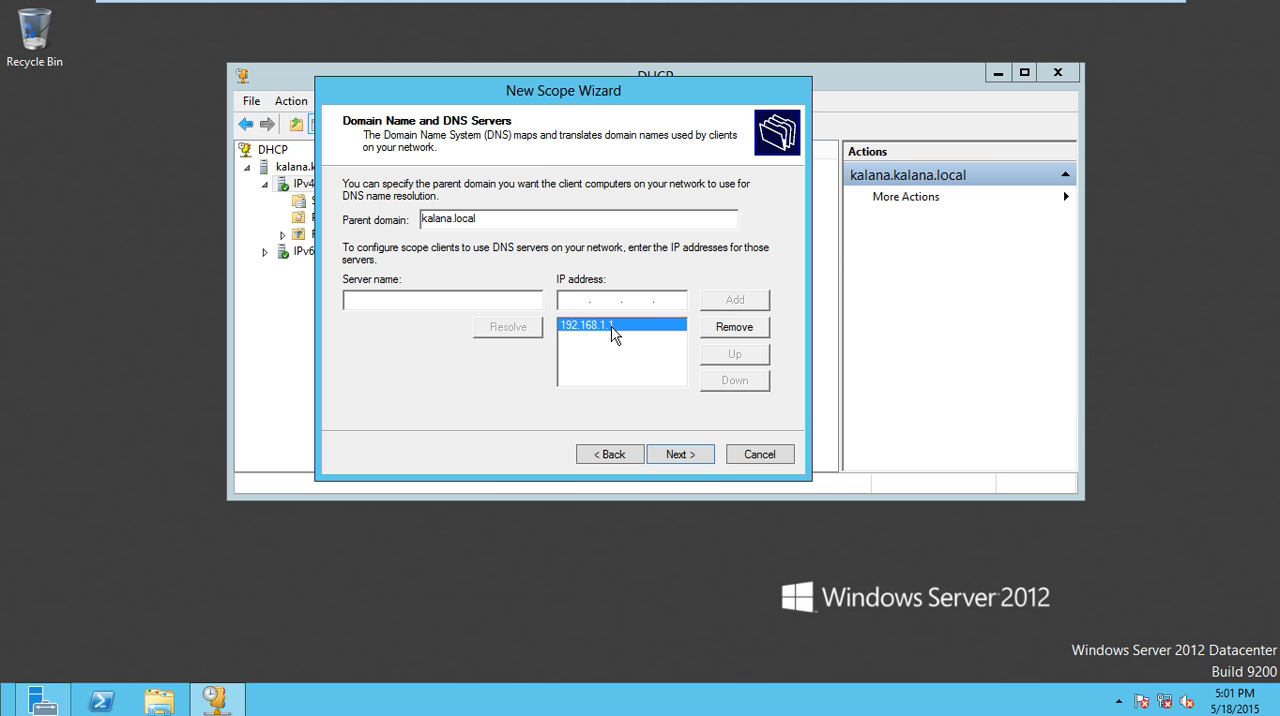
click(692, 461)
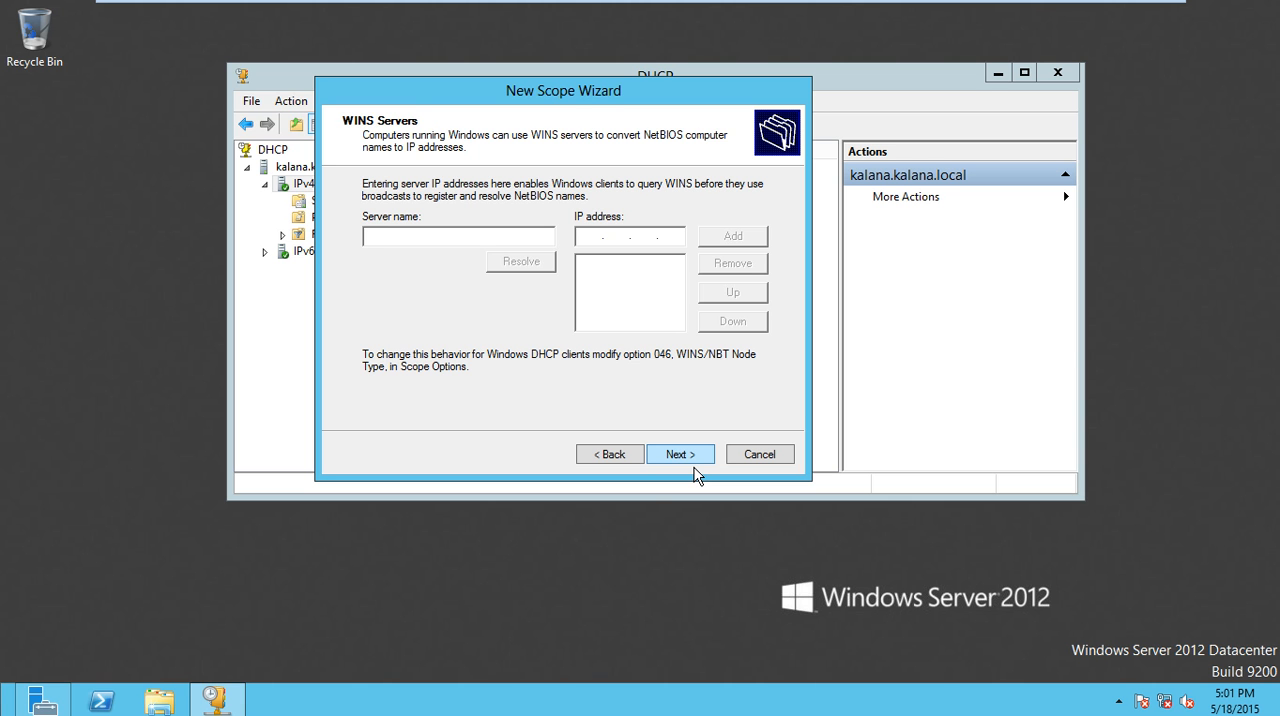
- Leave the WINS servers empty and finish the New Scope Wizard with the scope activated immediately
click(695, 464)
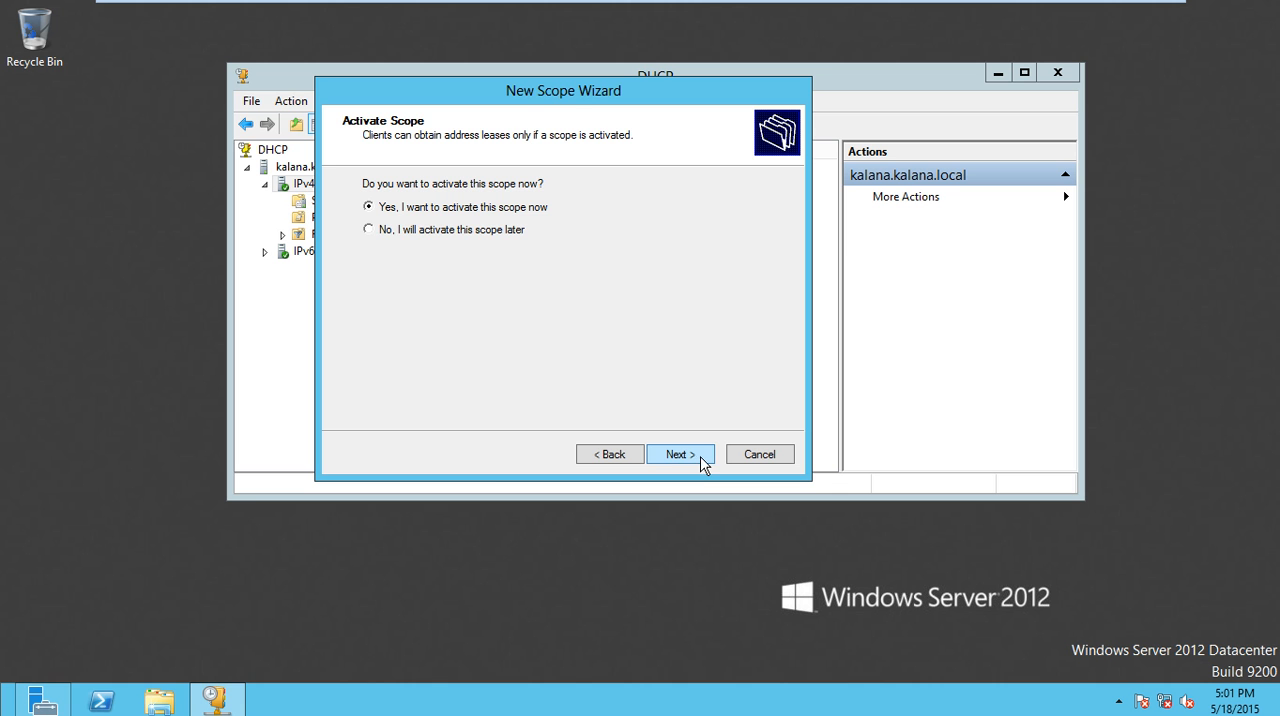
click(695, 462)
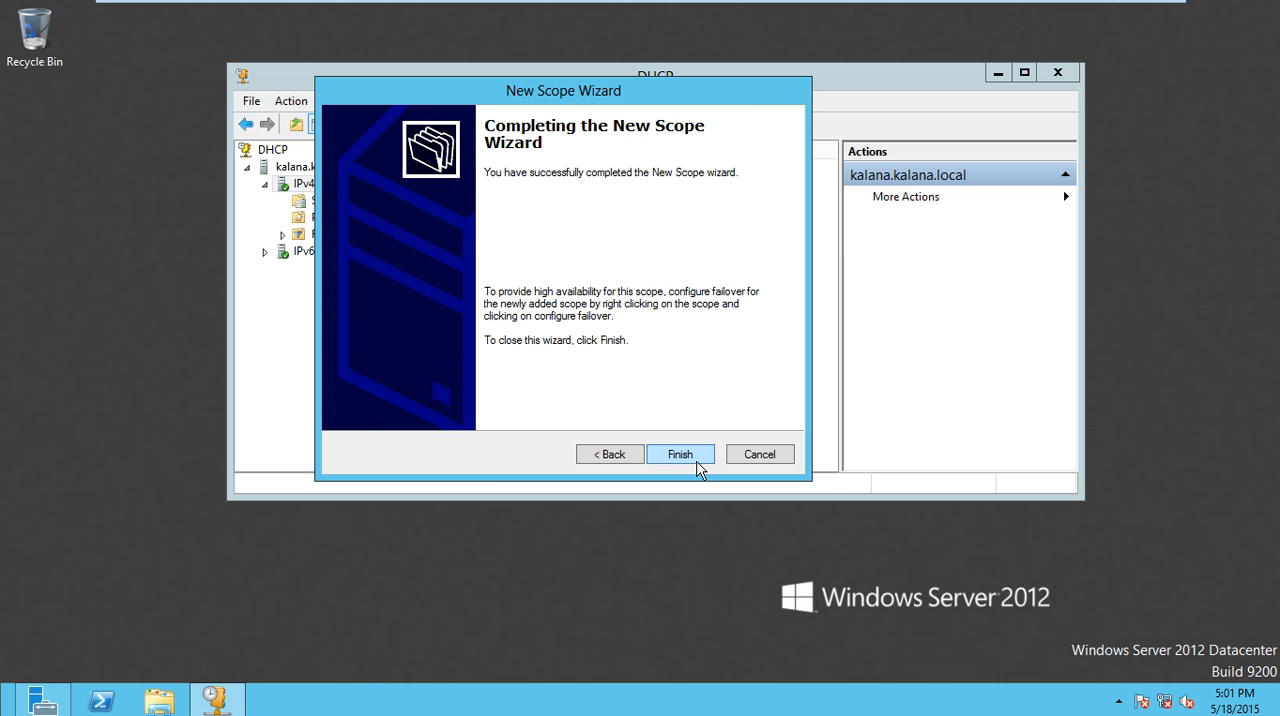
click(680, 455)
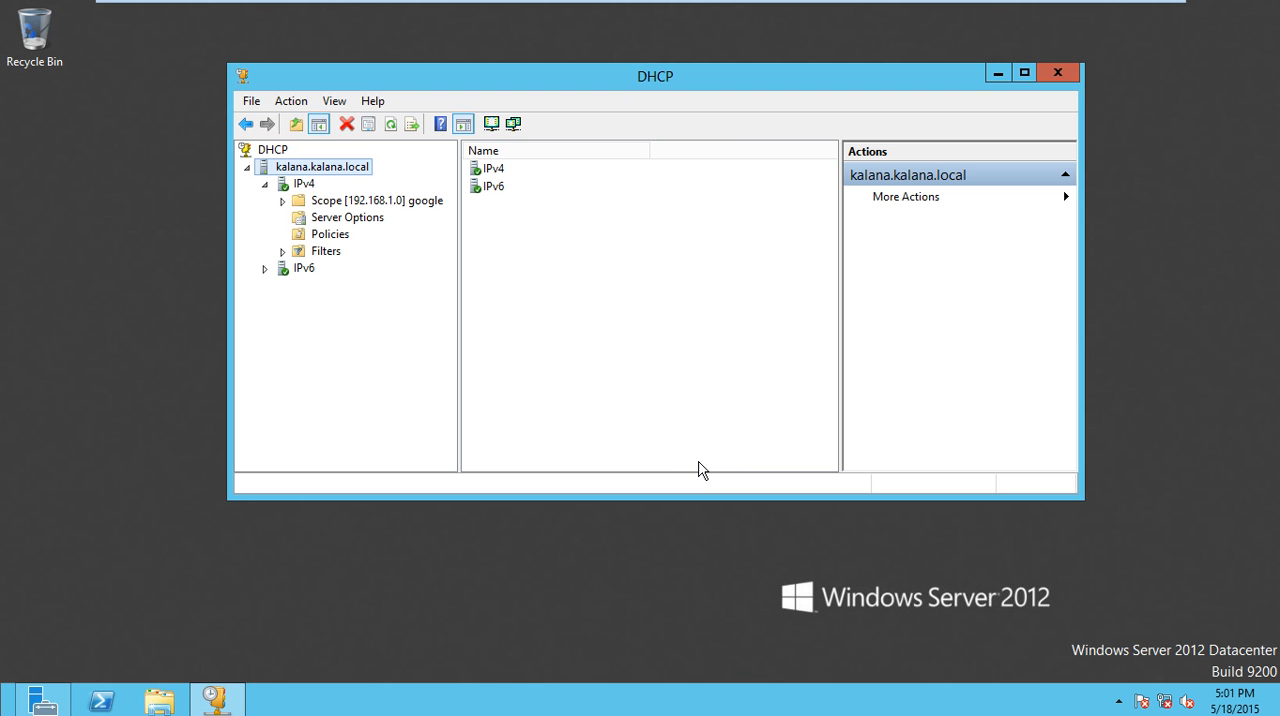
- Expand the google scope under IPv4 and view its Address Leases
double_click(389, 210)
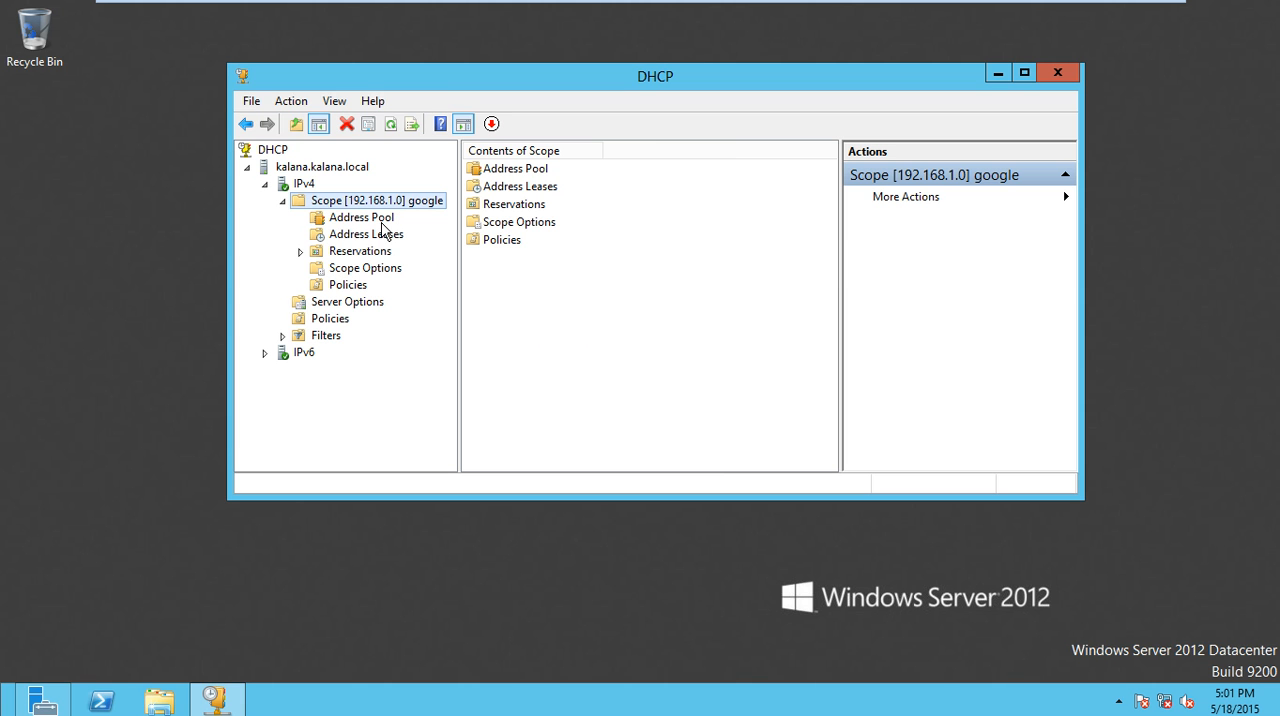
double_click(517, 193)
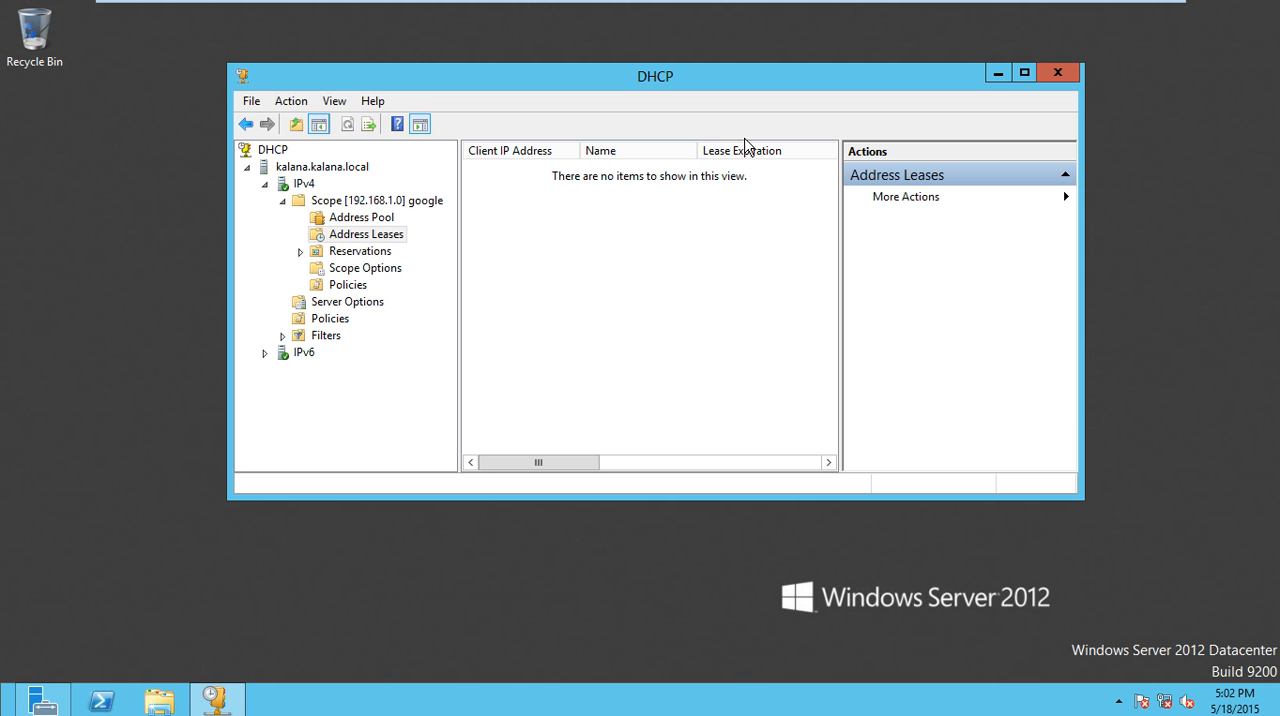
mouse_move(860, 5)
click(745, 13)
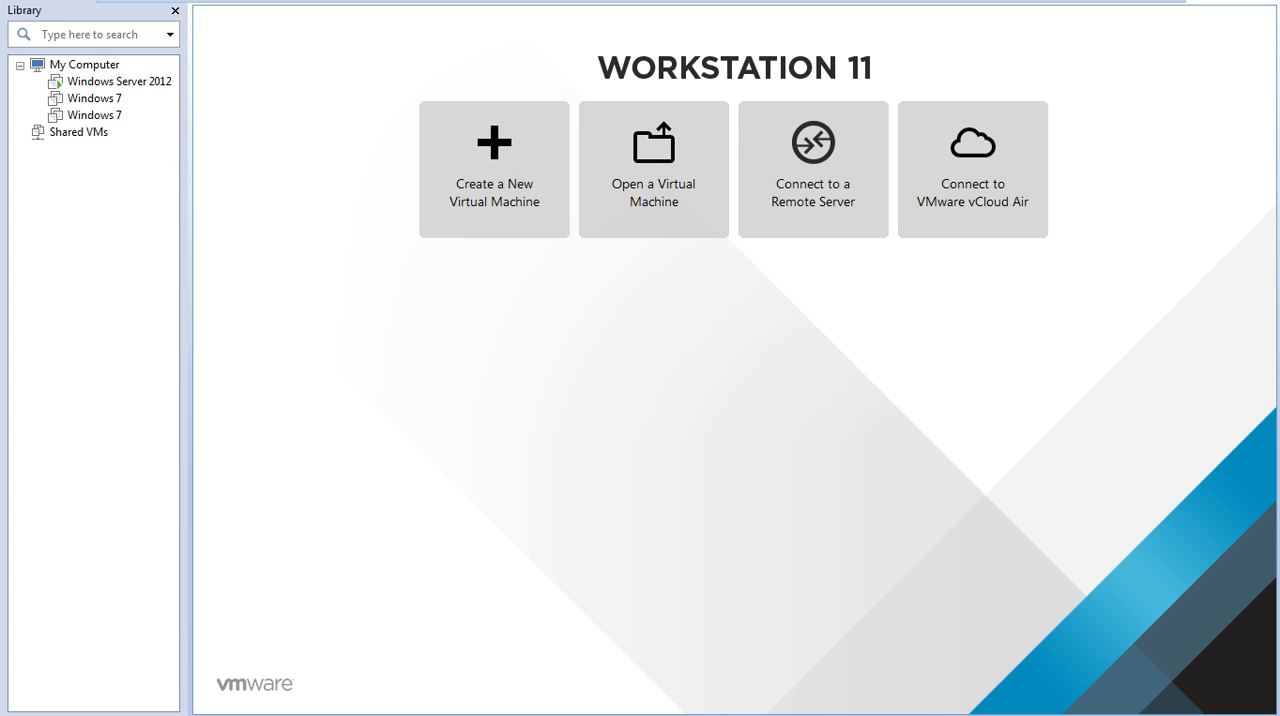
mouse_move(766, 12)
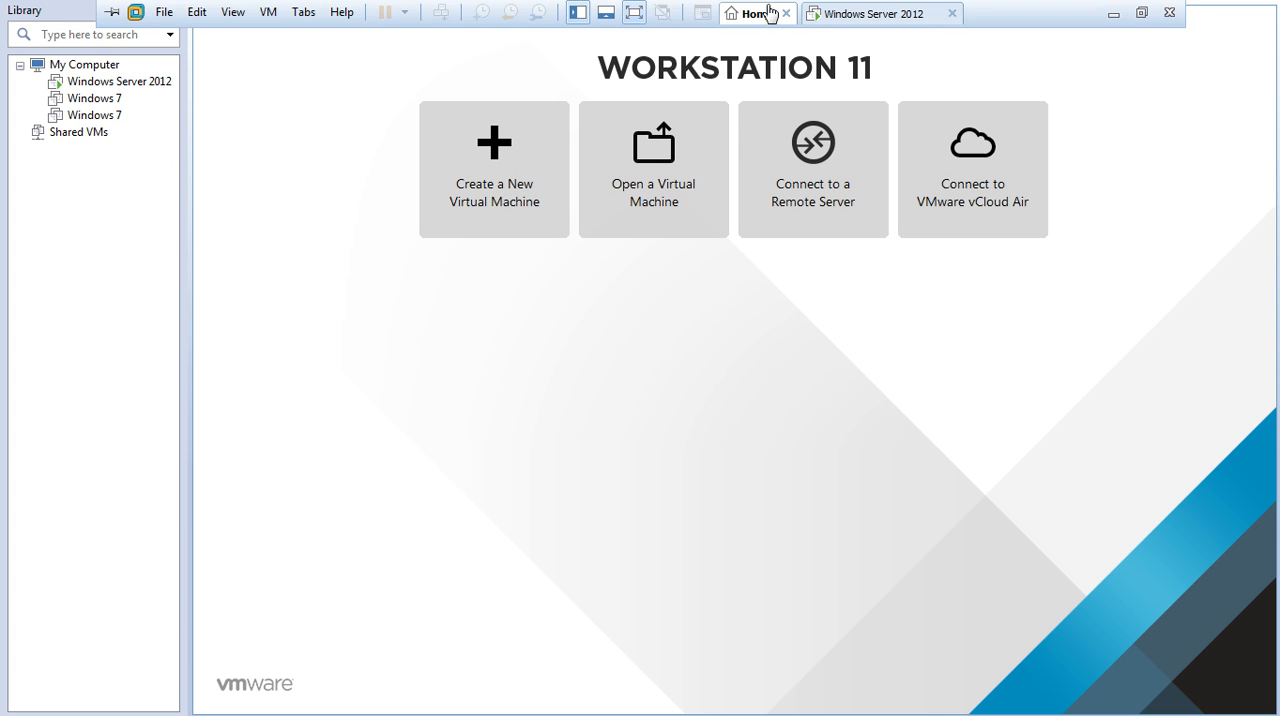
click(826, 15)
click(752, 15)
click(858, 14)
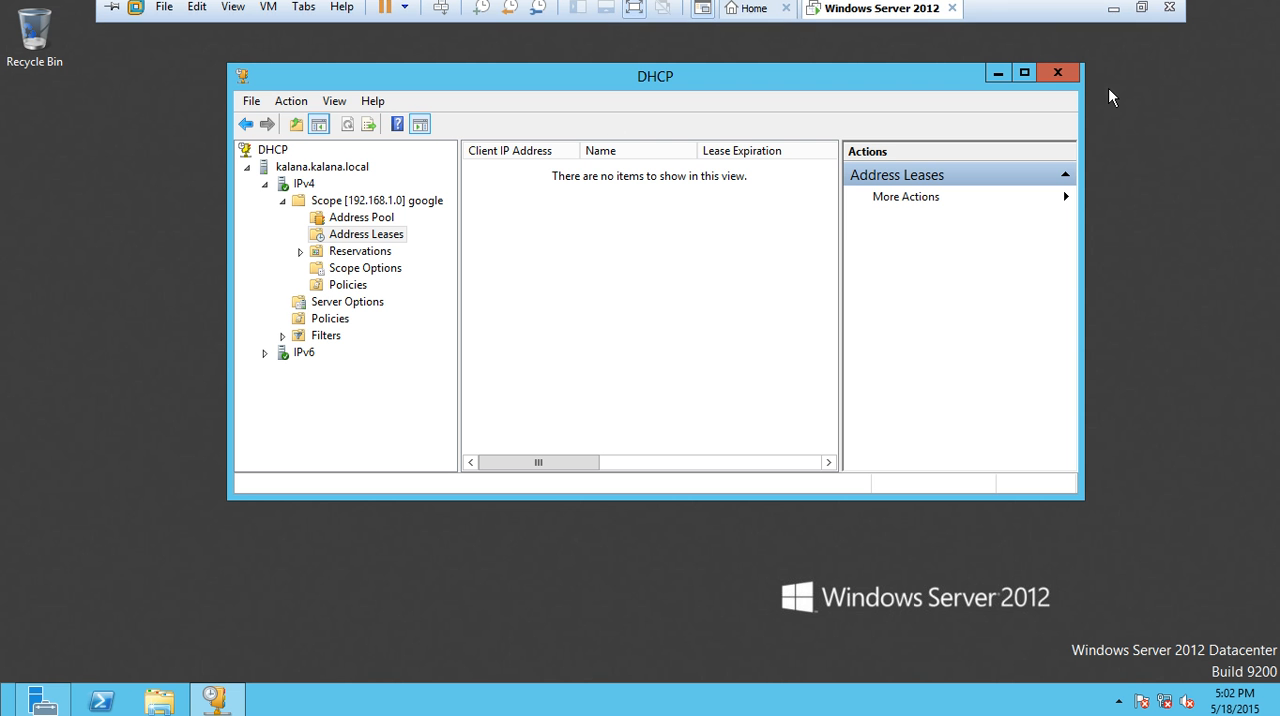
- Minimize the DHCP console, open Windows Deployment Services from Server Manager's tools, and move its window higher on the desktop
click(998, 74)
right_click(318, 76)
click(376, 138)
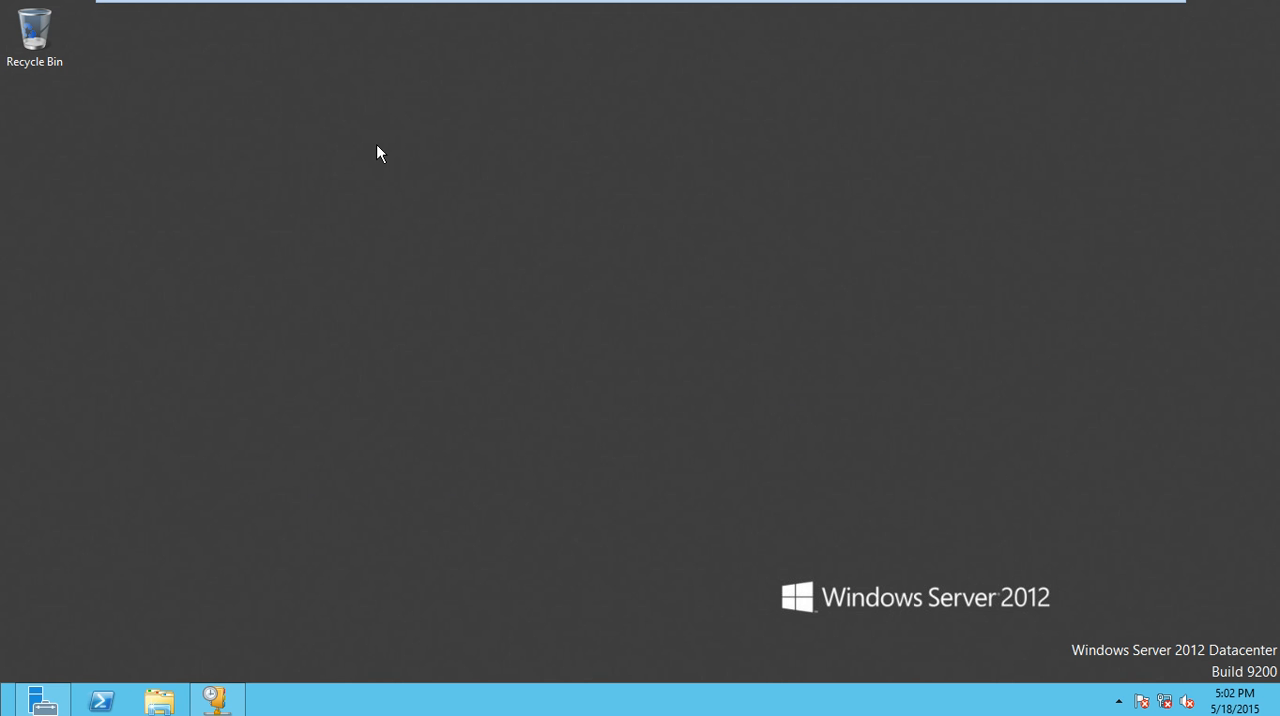
click(50, 704)
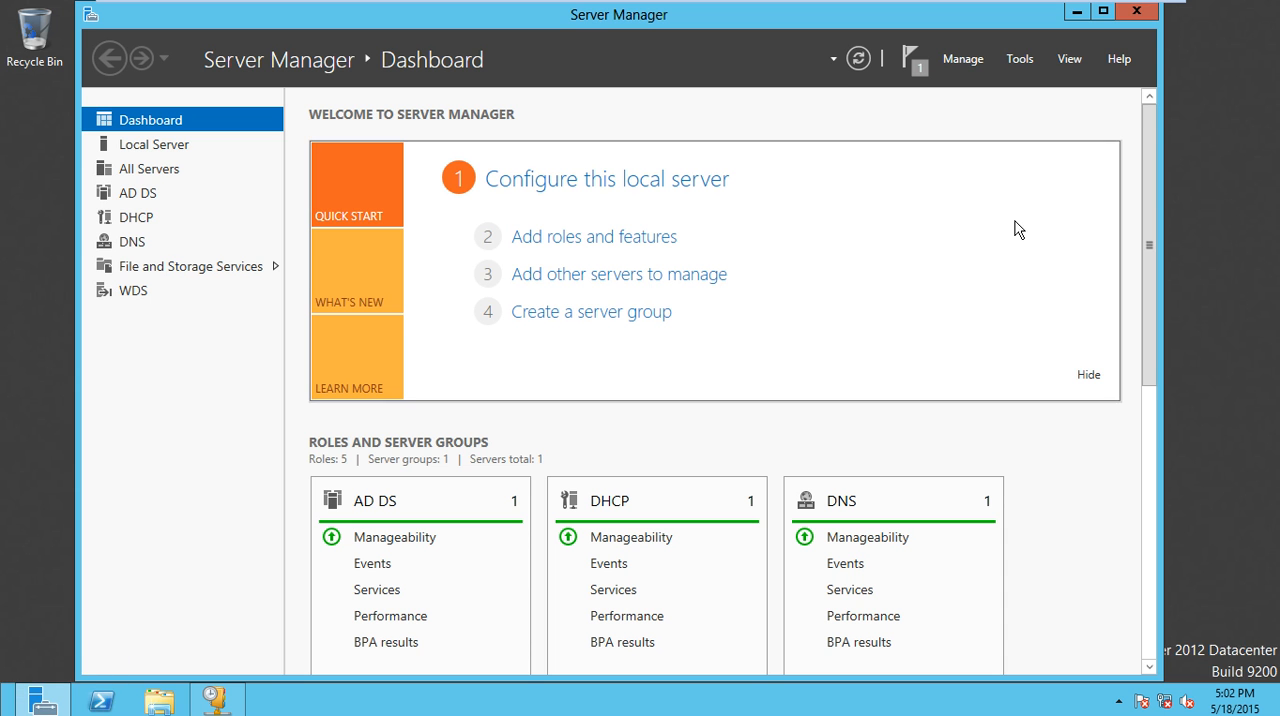
click(1032, 66)
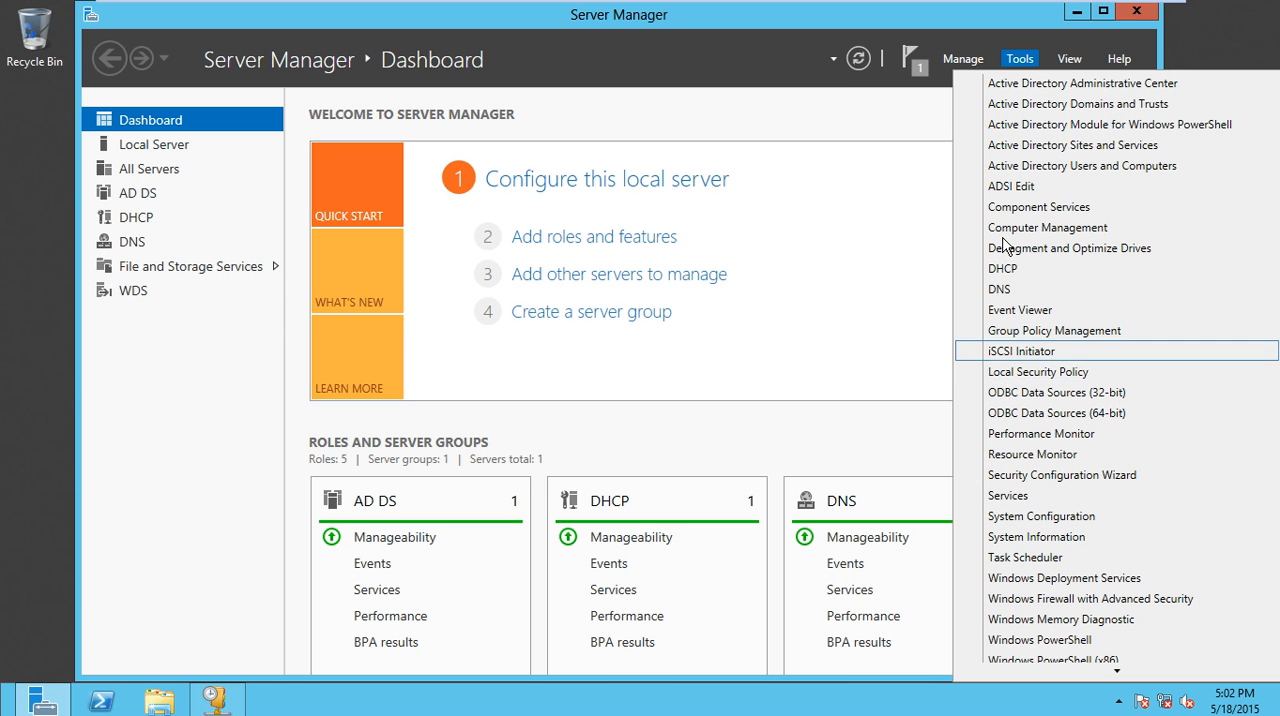
scroll(1027, 641, down, 1)
scroll(1027, 641, down, 1)
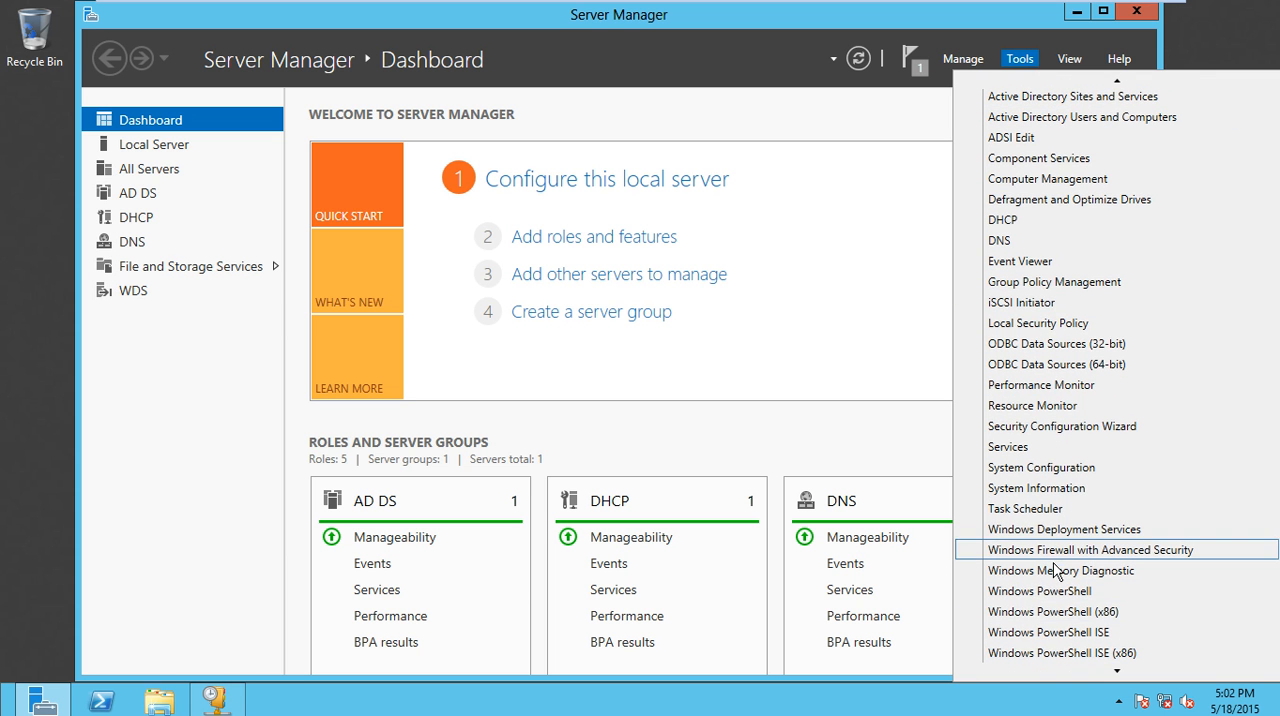
click(1057, 544)
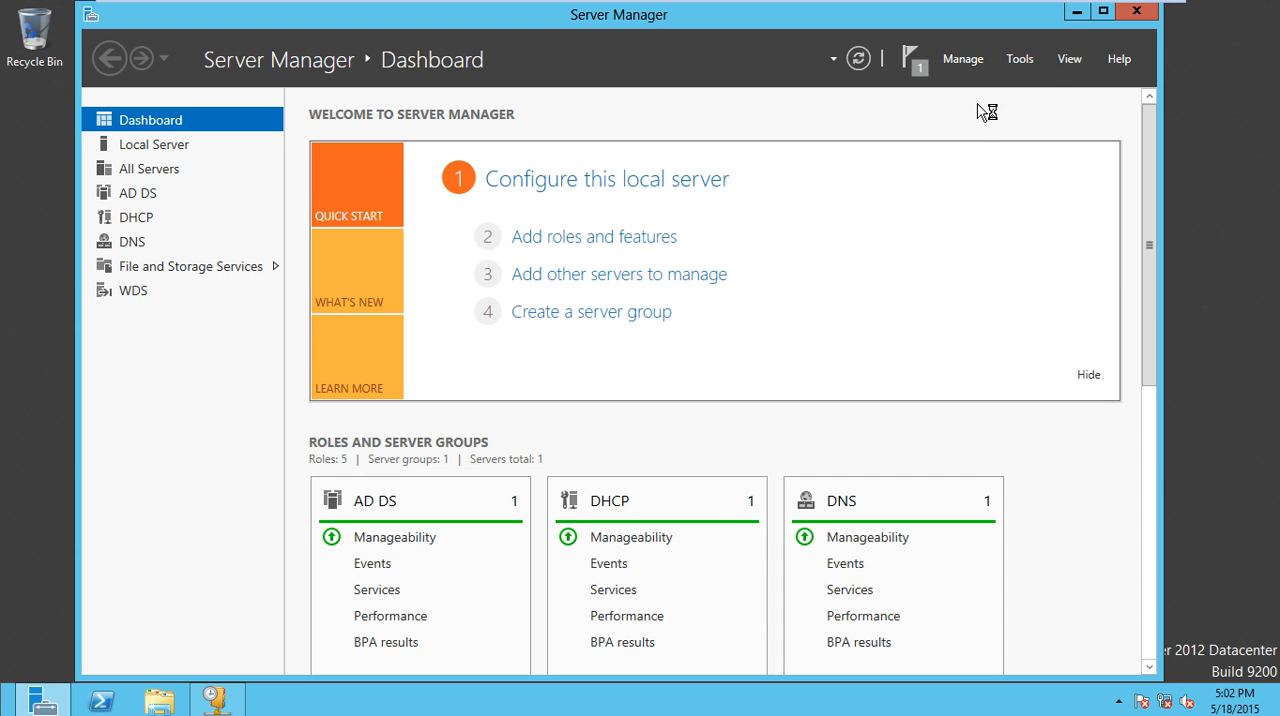
drag(629, 86, 640, 46)
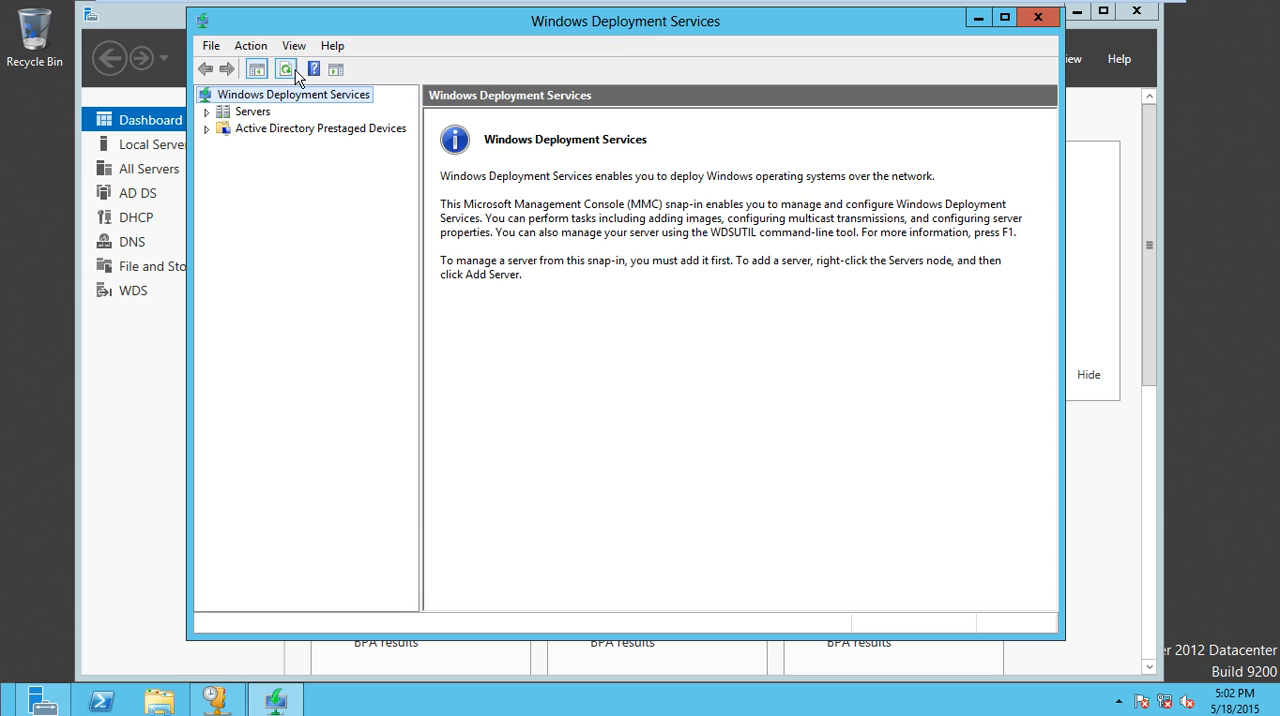
- Start configuring the local server under Servers in Windows Deployment Services and select Integrated with Active Directory
click(206, 112)
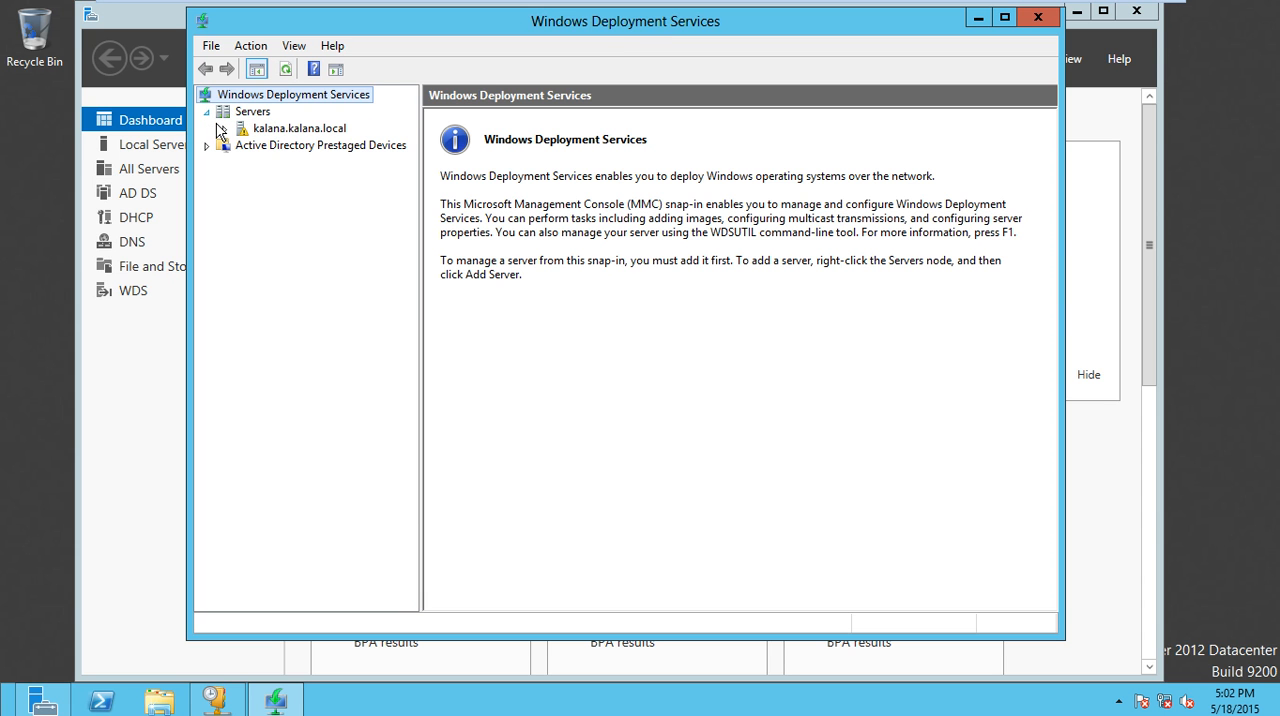
click(279, 130)
right_click(269, 131)
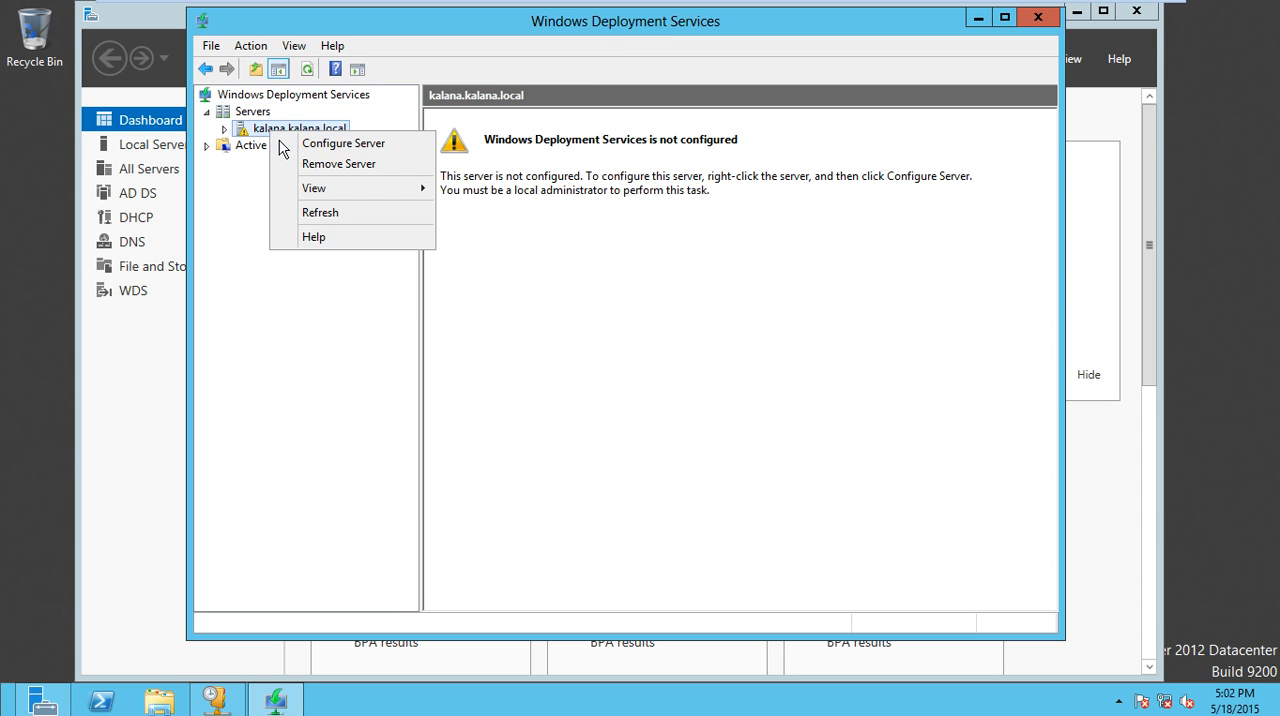
click(253, 133)
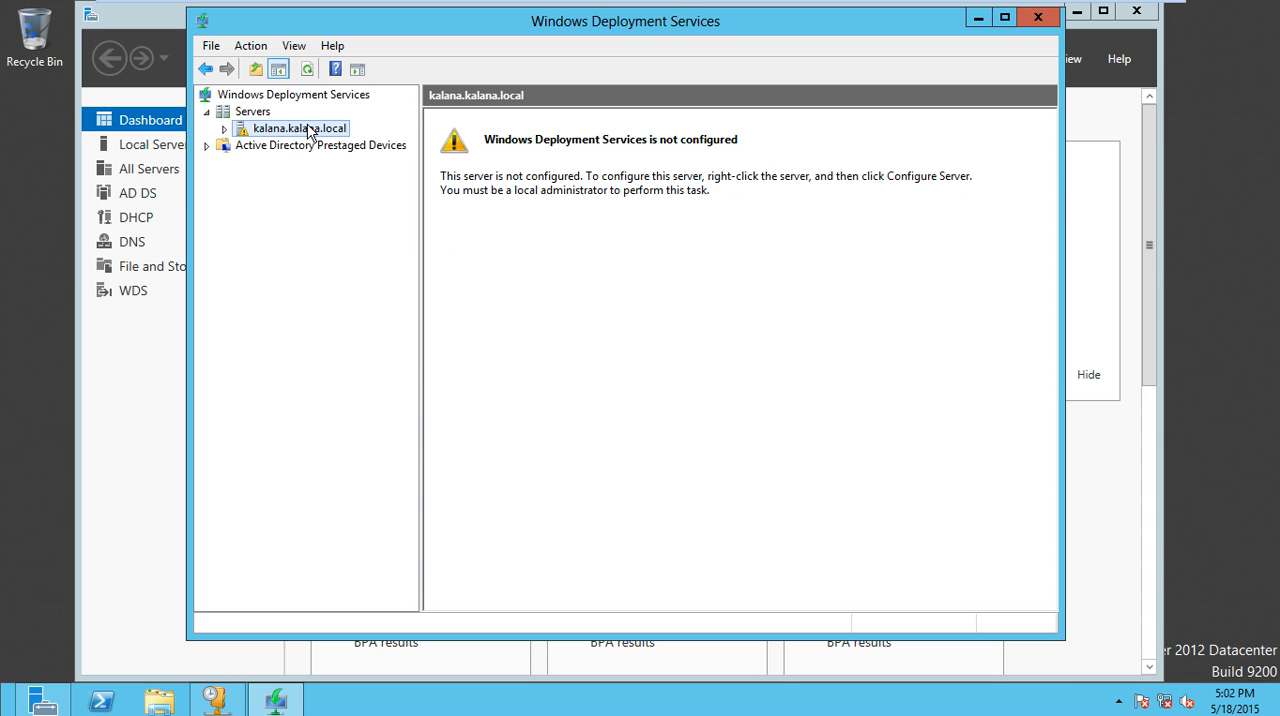
right_click(295, 131)
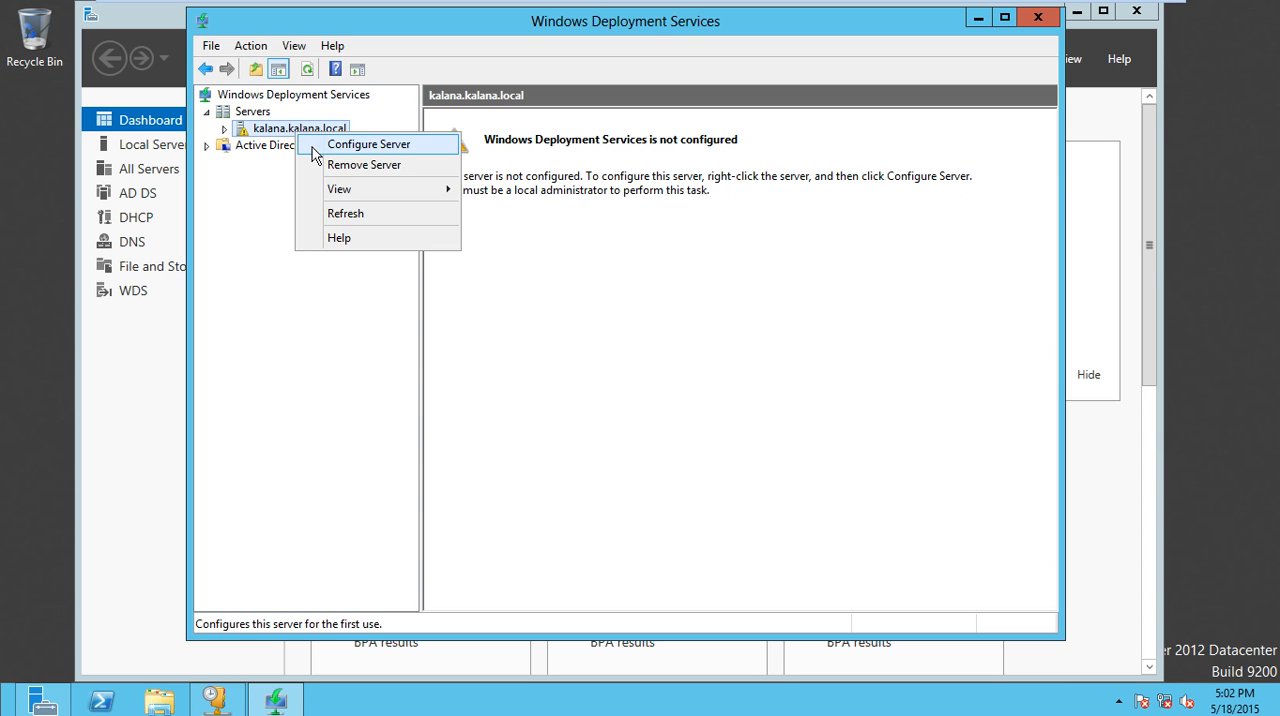
click(314, 143)
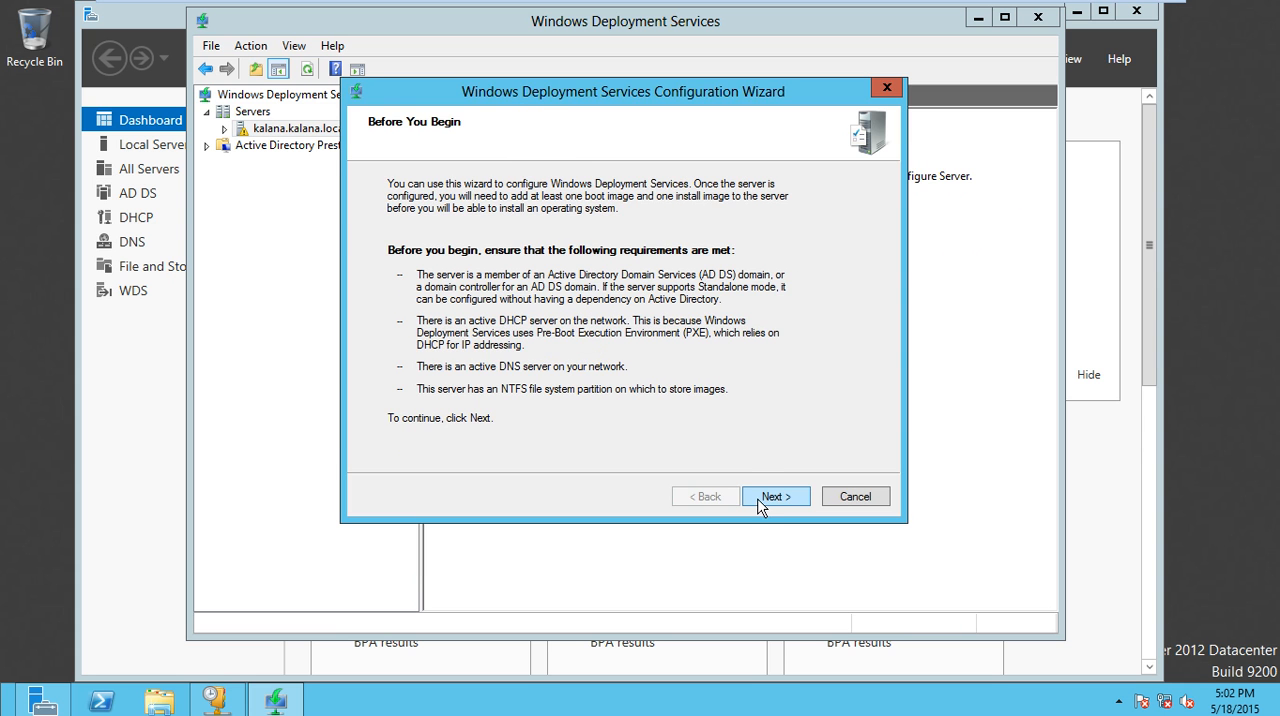
click(776, 496)
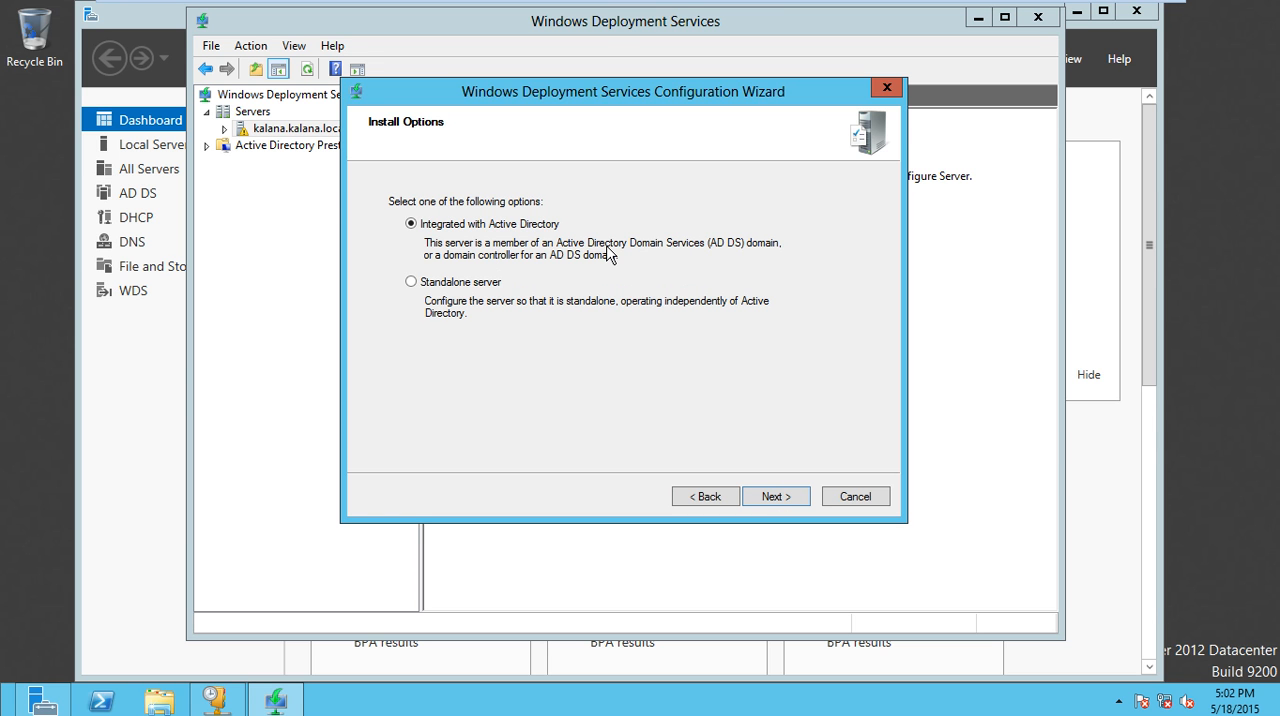
click(795, 500)
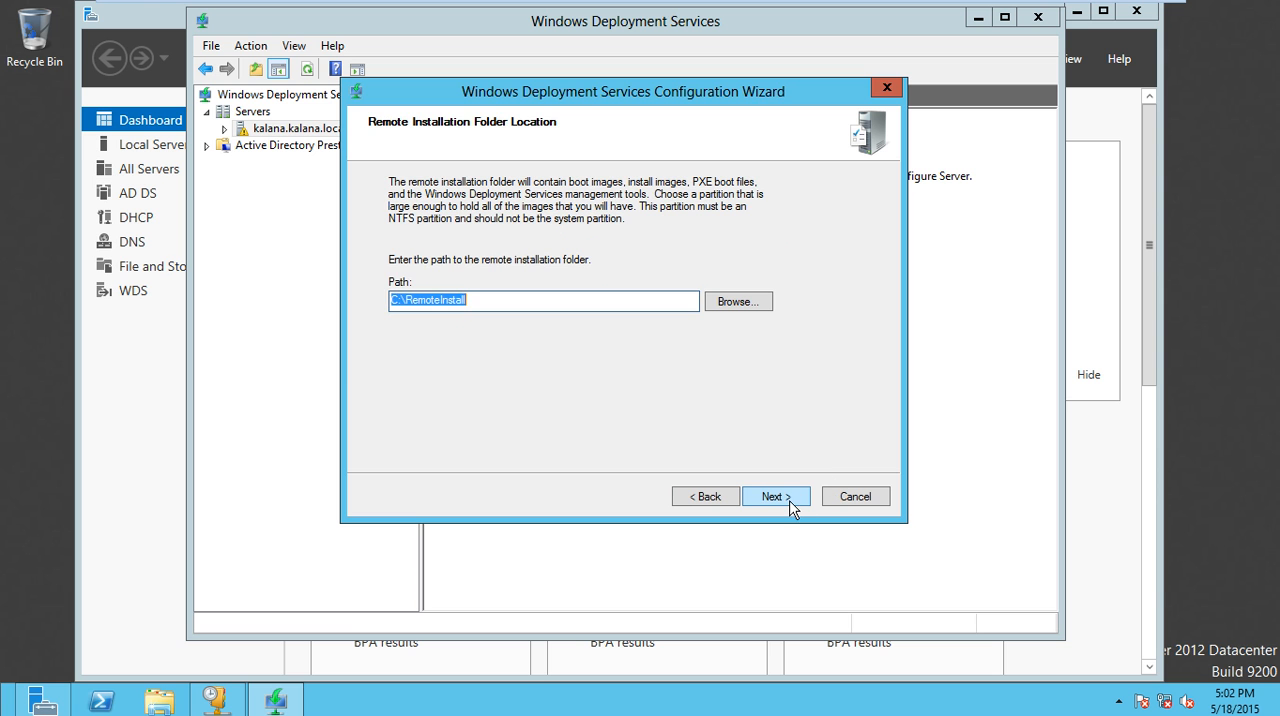
- Keep C:\RemoteInstall as the remote installation folder and agree to store it on the system volume
key(End)
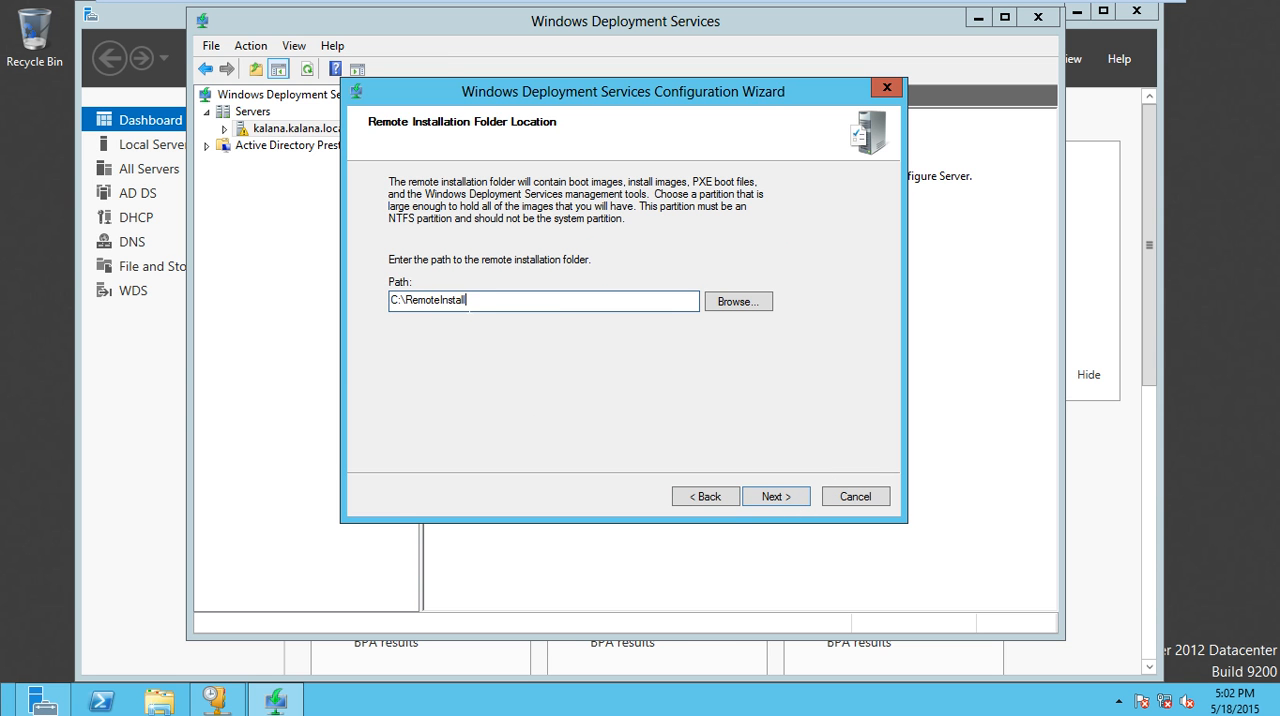
key(shift+Left)
key(shift+Left)
key(shift+Left)
key(shift+Left)
key(shift+Left)
key(shift+Left)
key(shift+Left)
key(shift+Left)
key(shift+Left)
key(shift+Left)
key(shift+Left)
key(shift+Left)
key(shift+Left)
key(shift+Left)
key(shift+Left)
key(shift+Left)
key(shift+Right)
key(shift+Right)
key(shift+Right)
key(shift+Right)
key(shift+Right)
key(shift+Right)
key(shift+Right)
key(shift+Right)
key(shift+Right)
key(shift+Right)
key(shift+Right)
key(shift+Right)
key(shift+Right)
key(shift+Right)
key(shift+Right)
key(shift+Right)
click(800, 503)
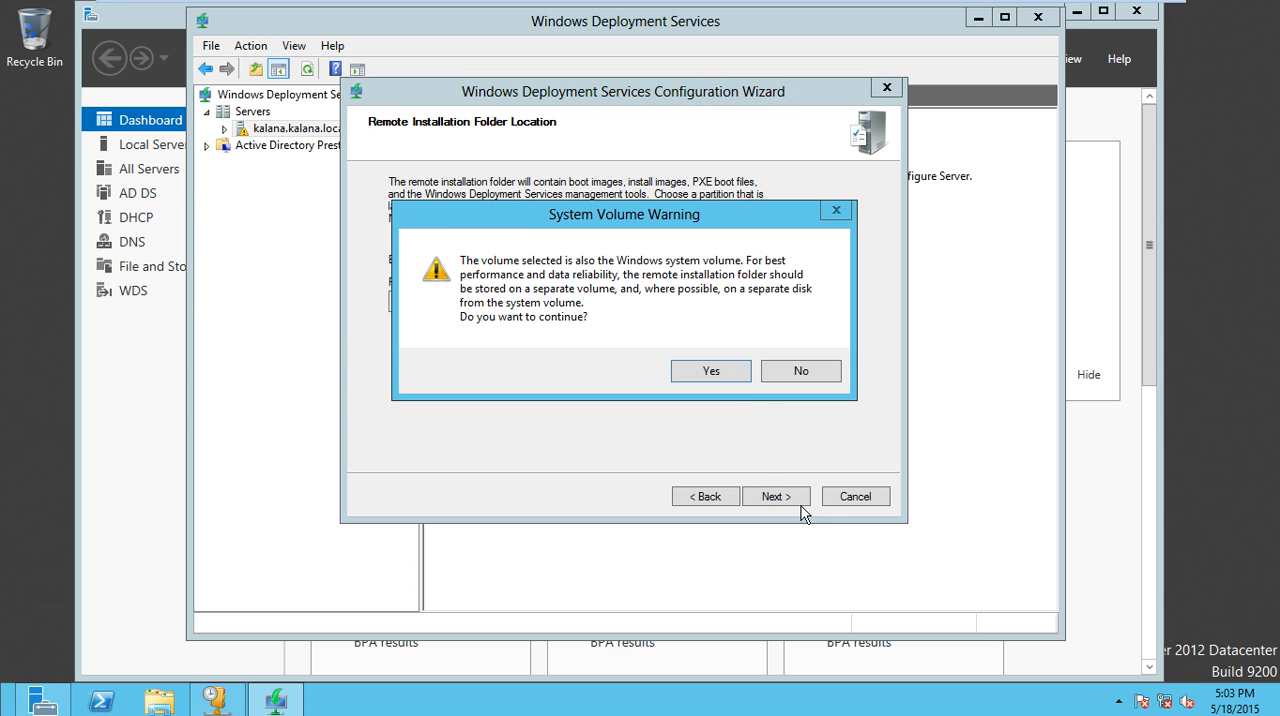
click(745, 379)
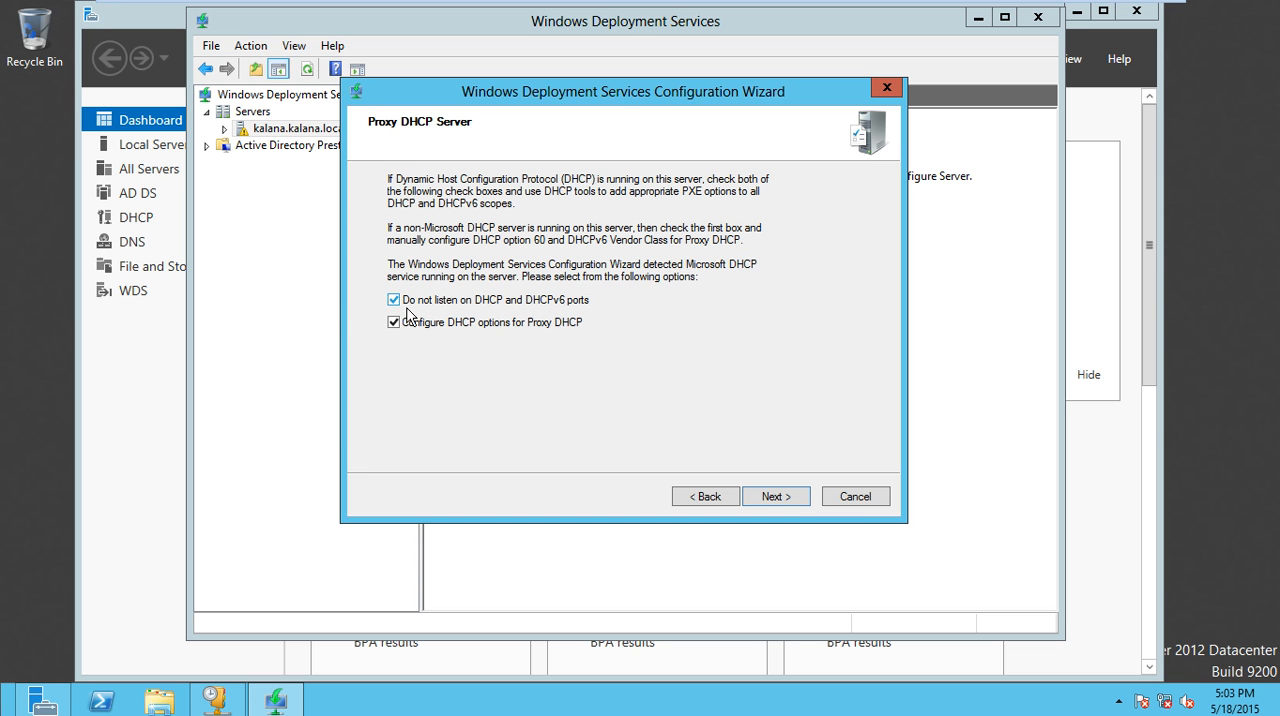
- Keep both Proxy DHCP options enabled and set PXE to respond to all known and unknown client computers without administrator approval
click(799, 503)
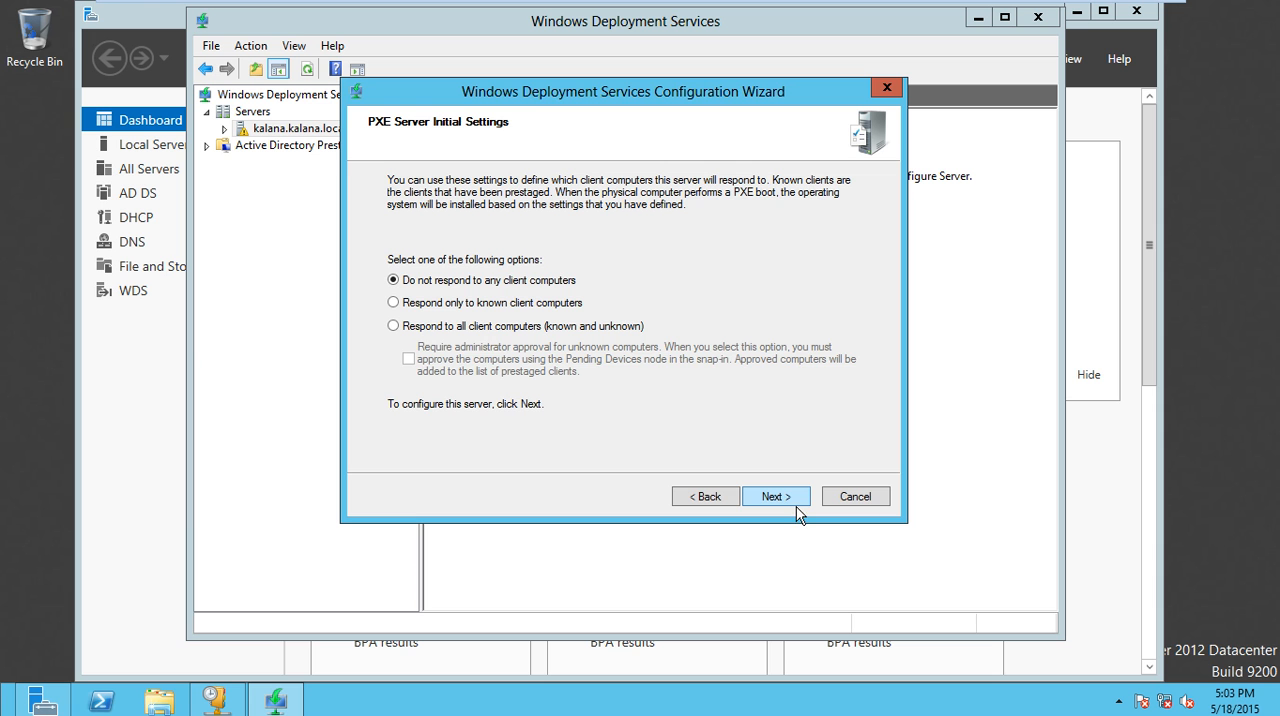
click(430, 332)
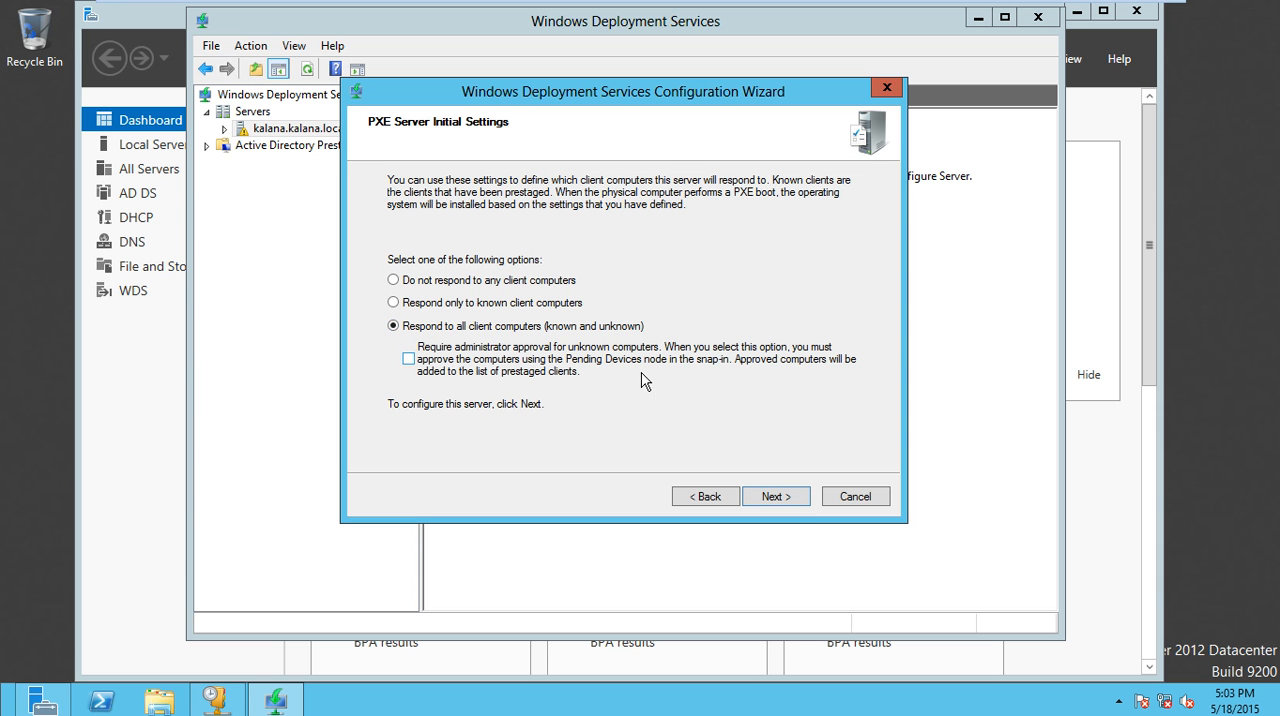
click(776, 497)
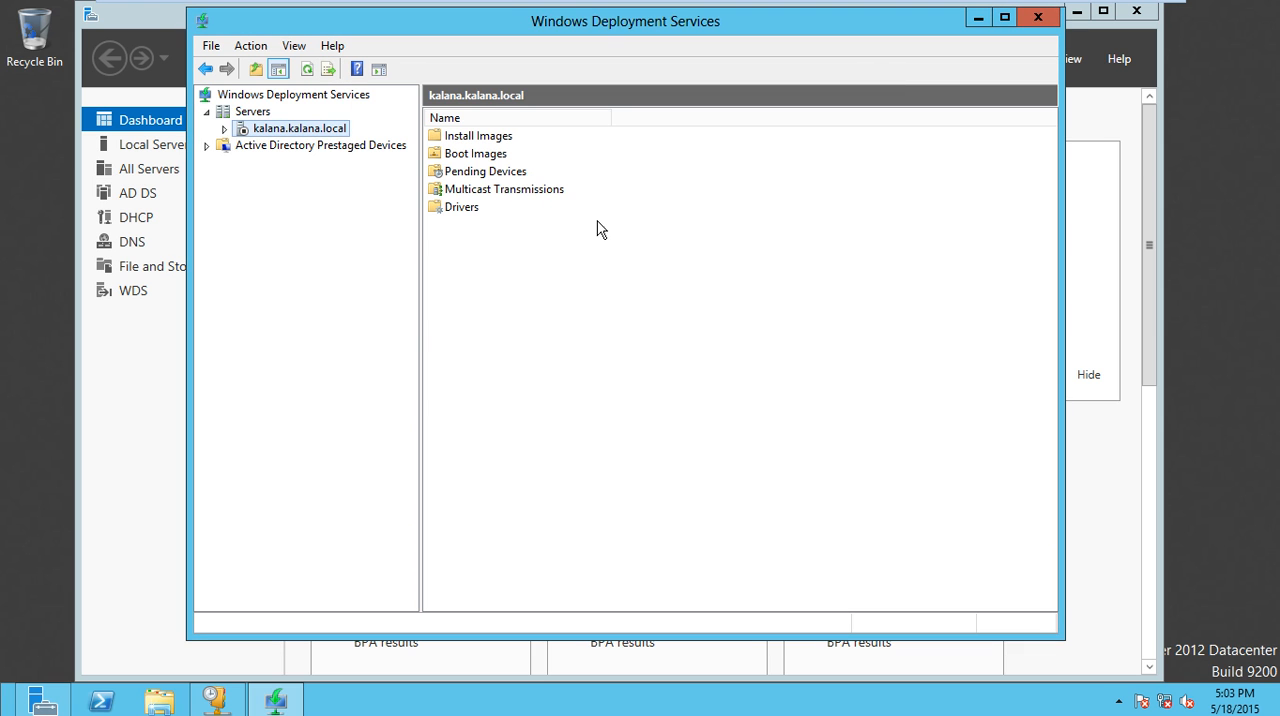
- Expand the local server's node in Windows Deployment Services to reach its image folders
double_click(236, 133)
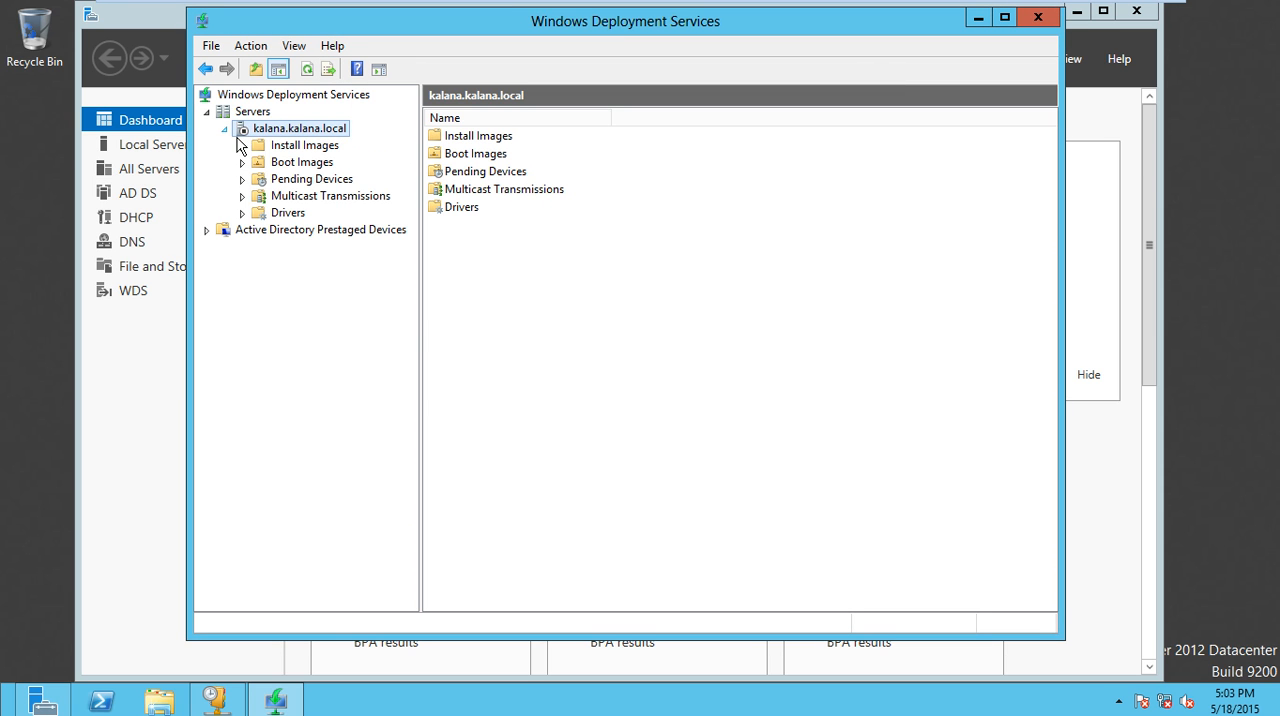
right_click(295, 135)
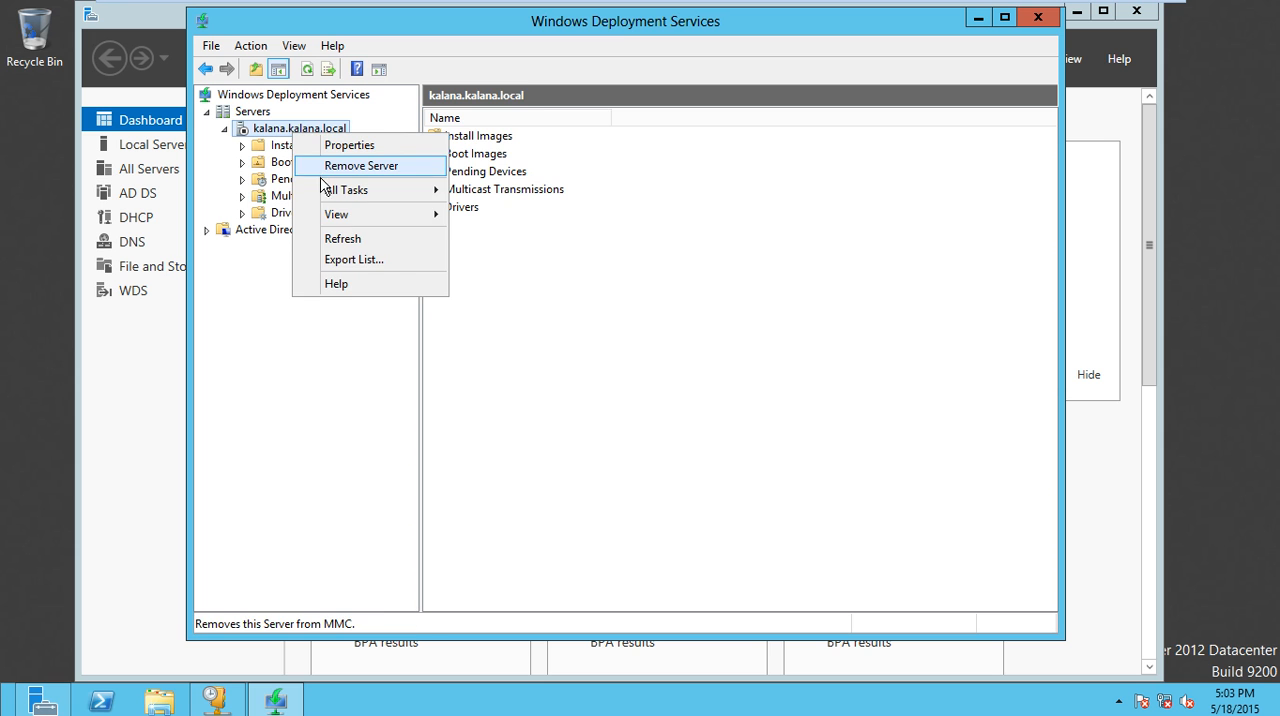
click(272, 150)
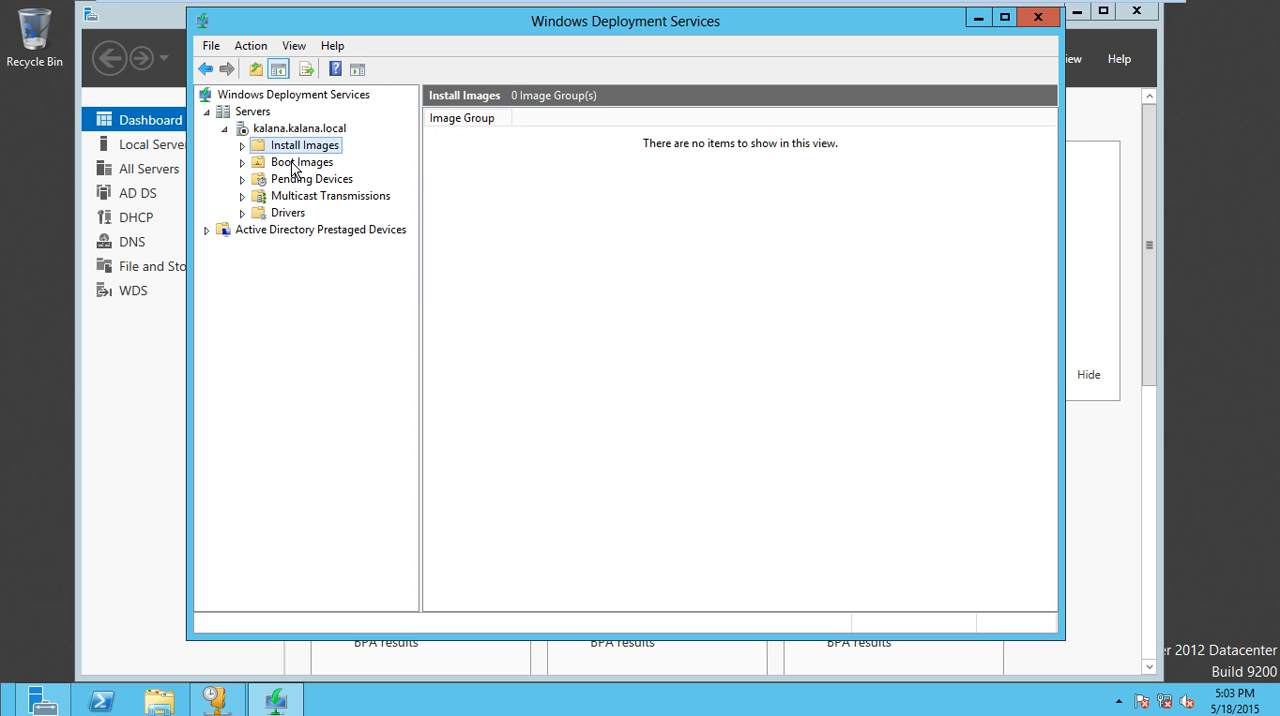
double_click(237, 136)
double_click(237, 138)
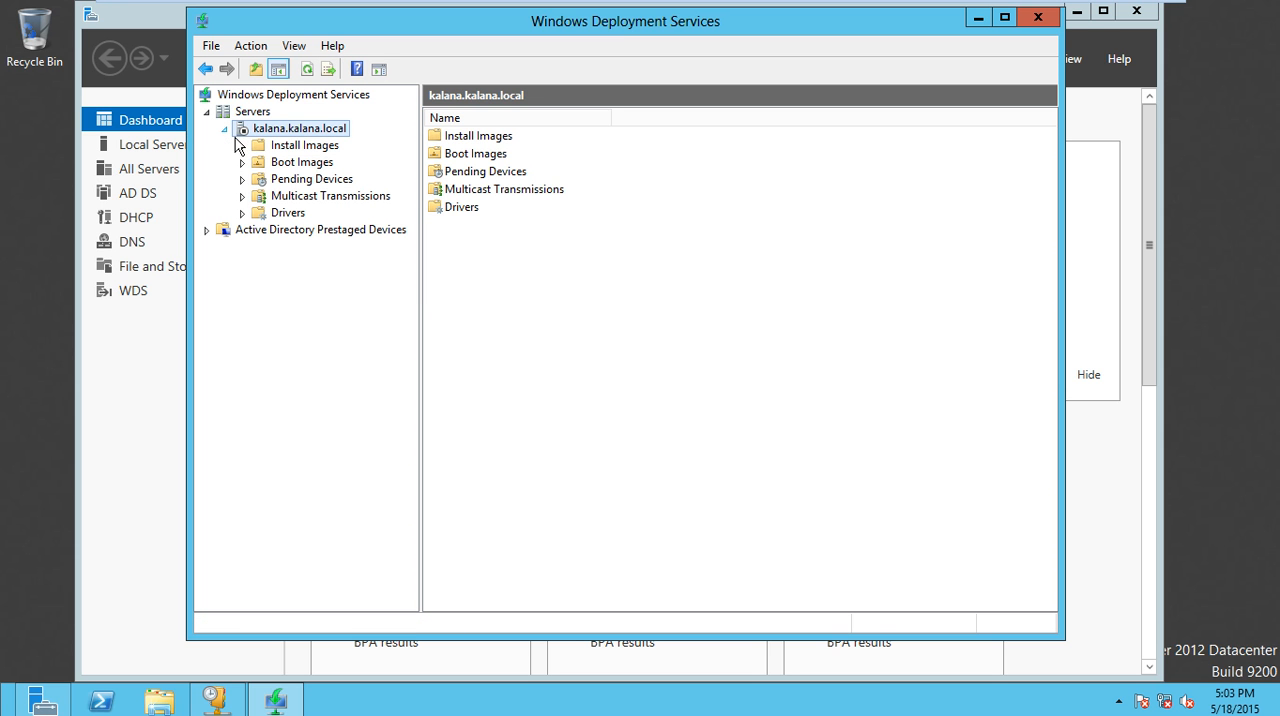
- Start adding an install image under Install Images and create a new image group named 1
click(285, 147)
right_click(310, 145)
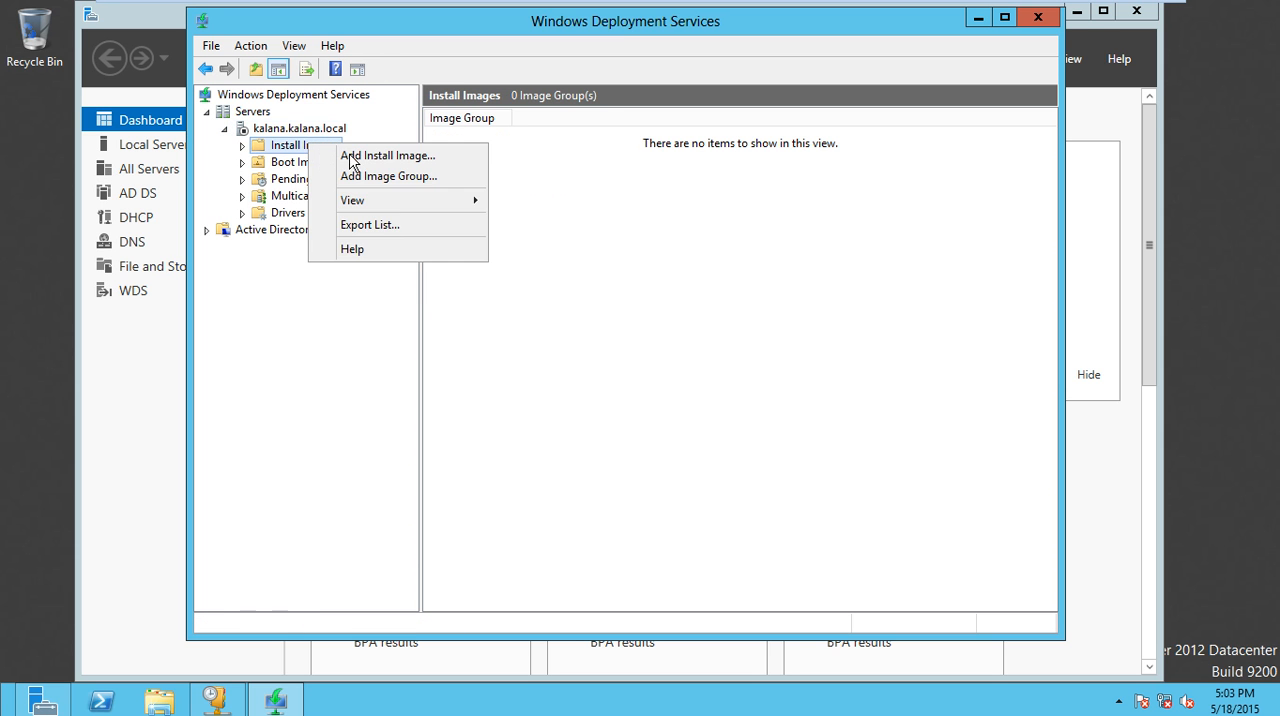
click(352, 157)
drag(745, 371, 594, 352)
key(BackSpace)
text(1)
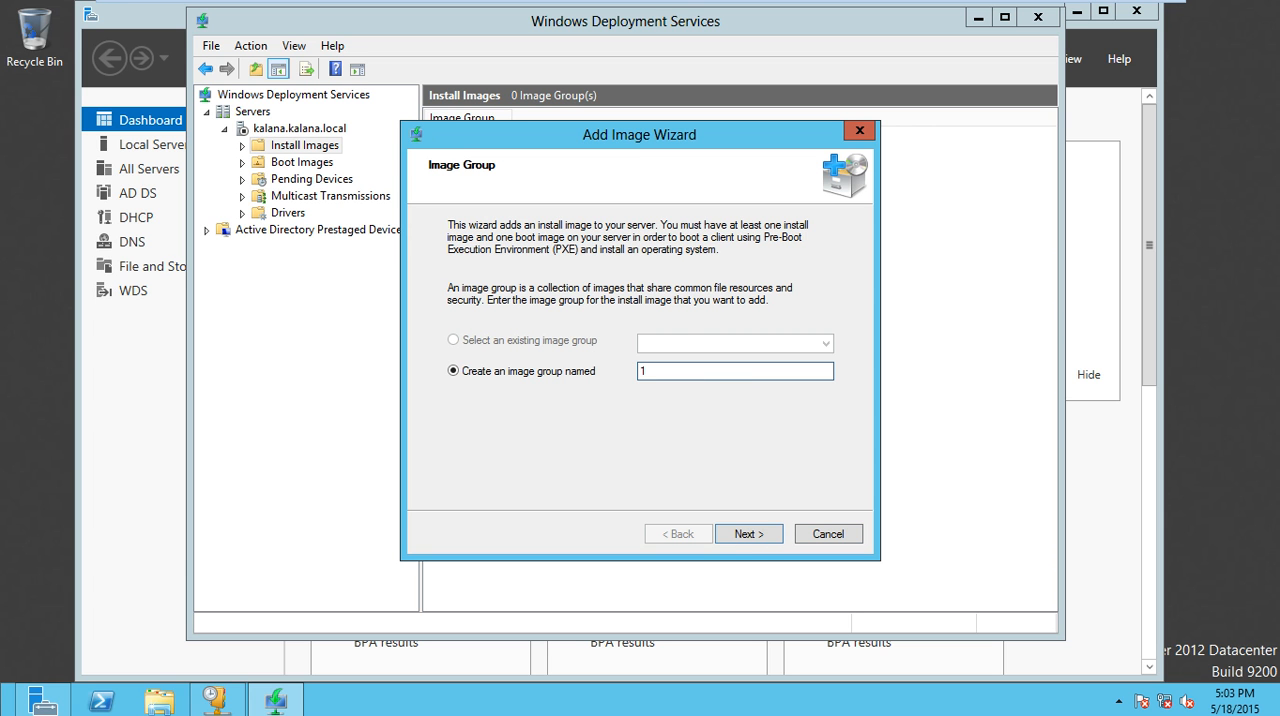
click(768, 536)
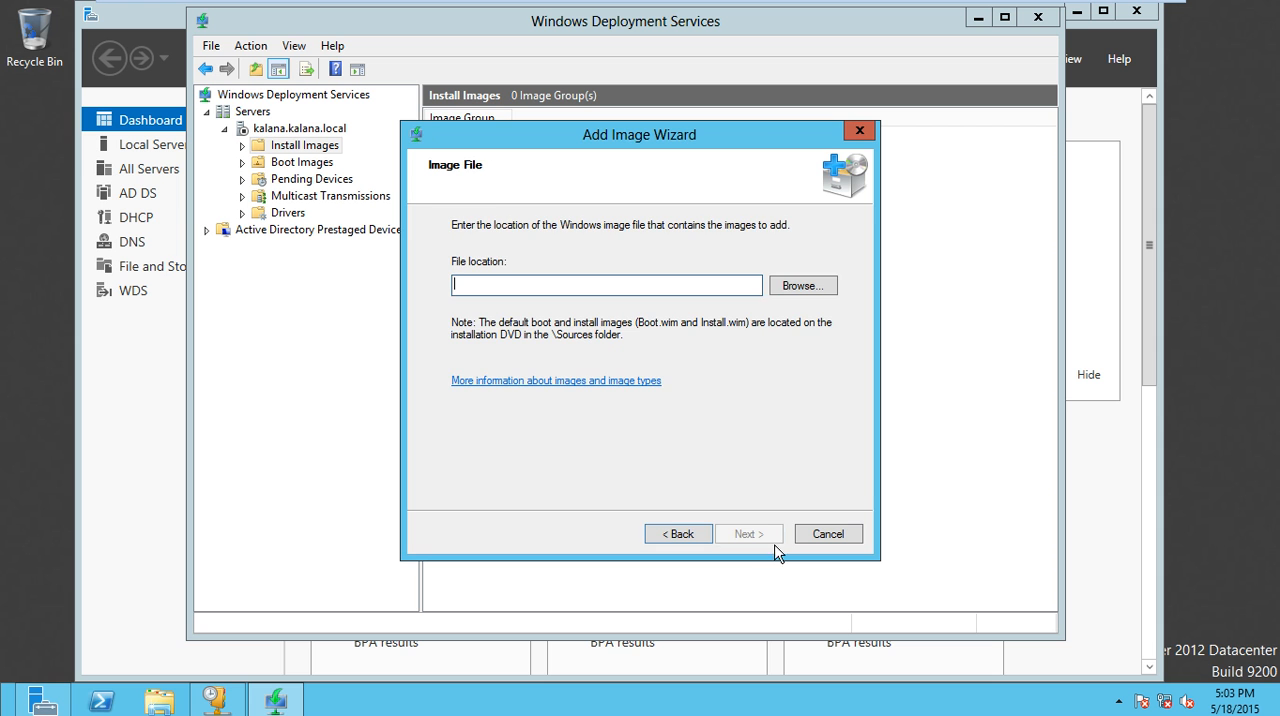
click(797, 292)
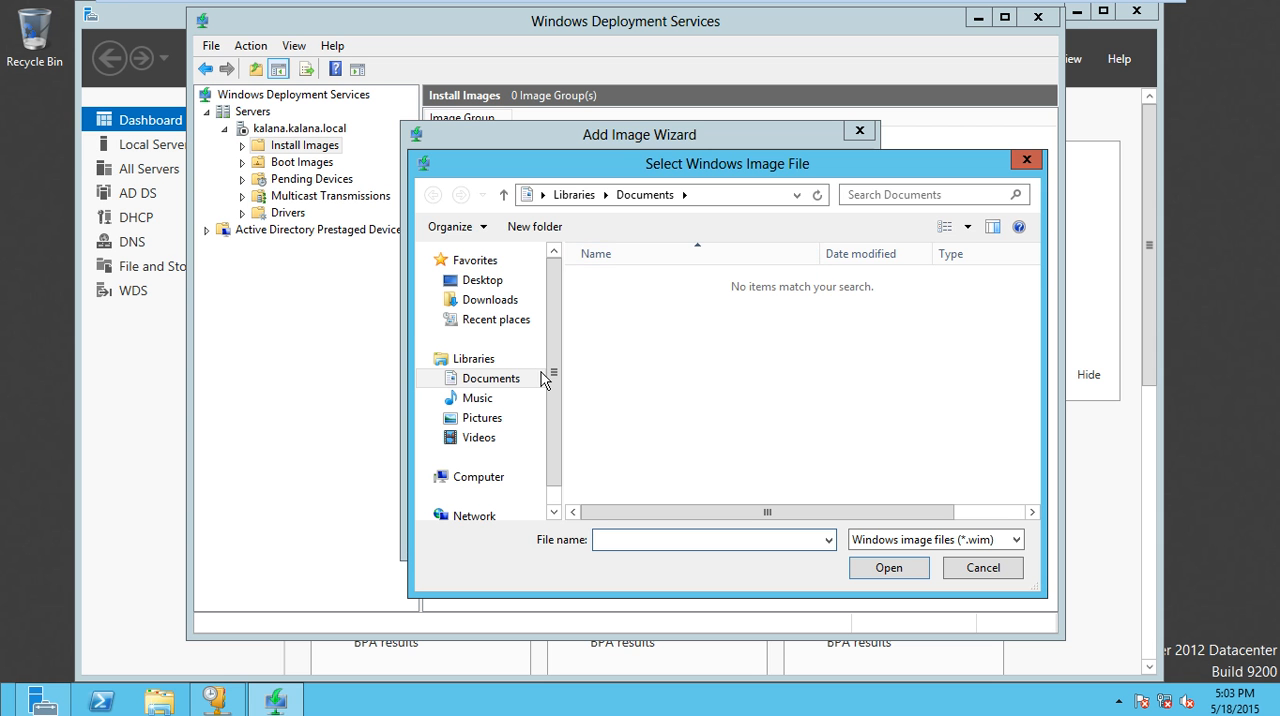
scroll(569, 434, down, 1)
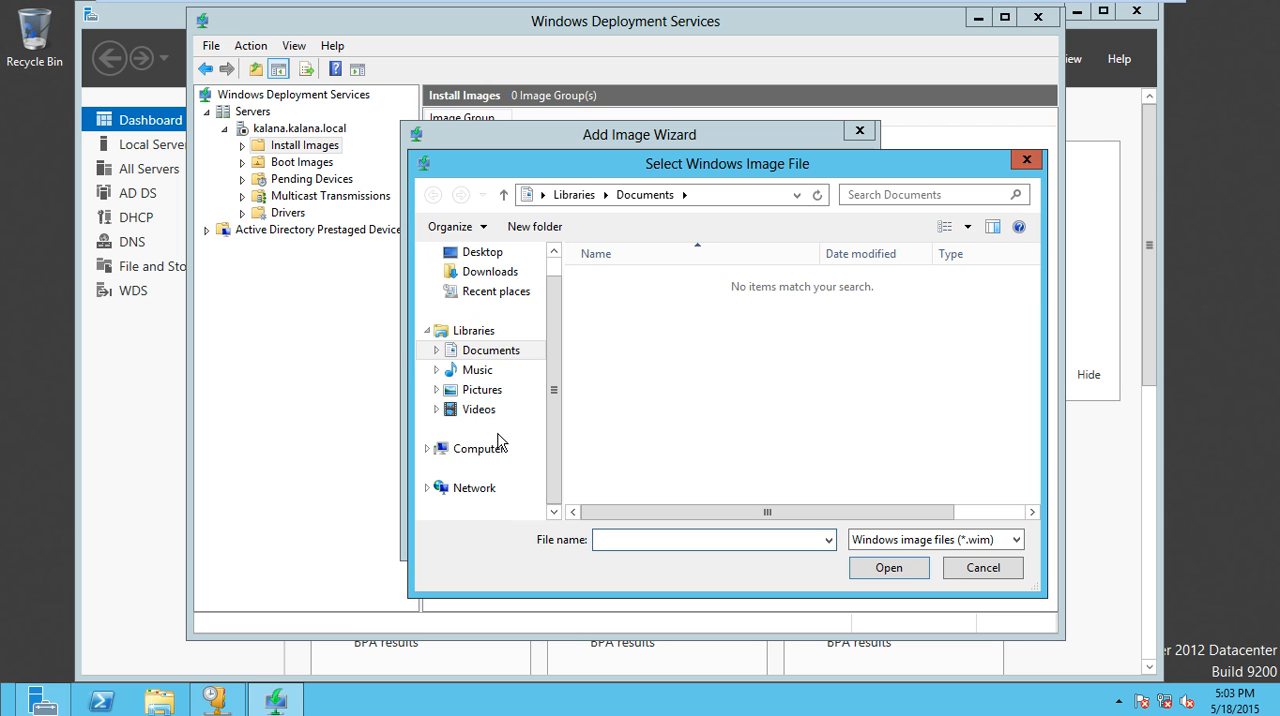
click(476, 448)
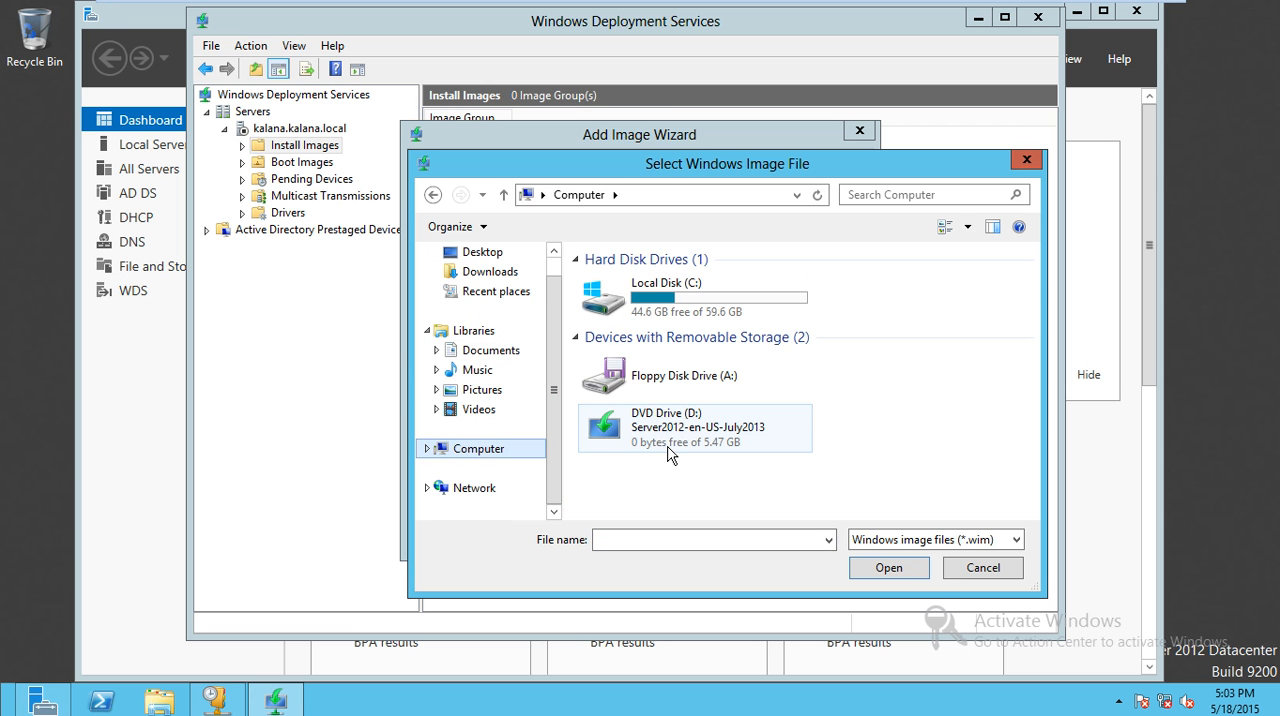
click(670, 450)
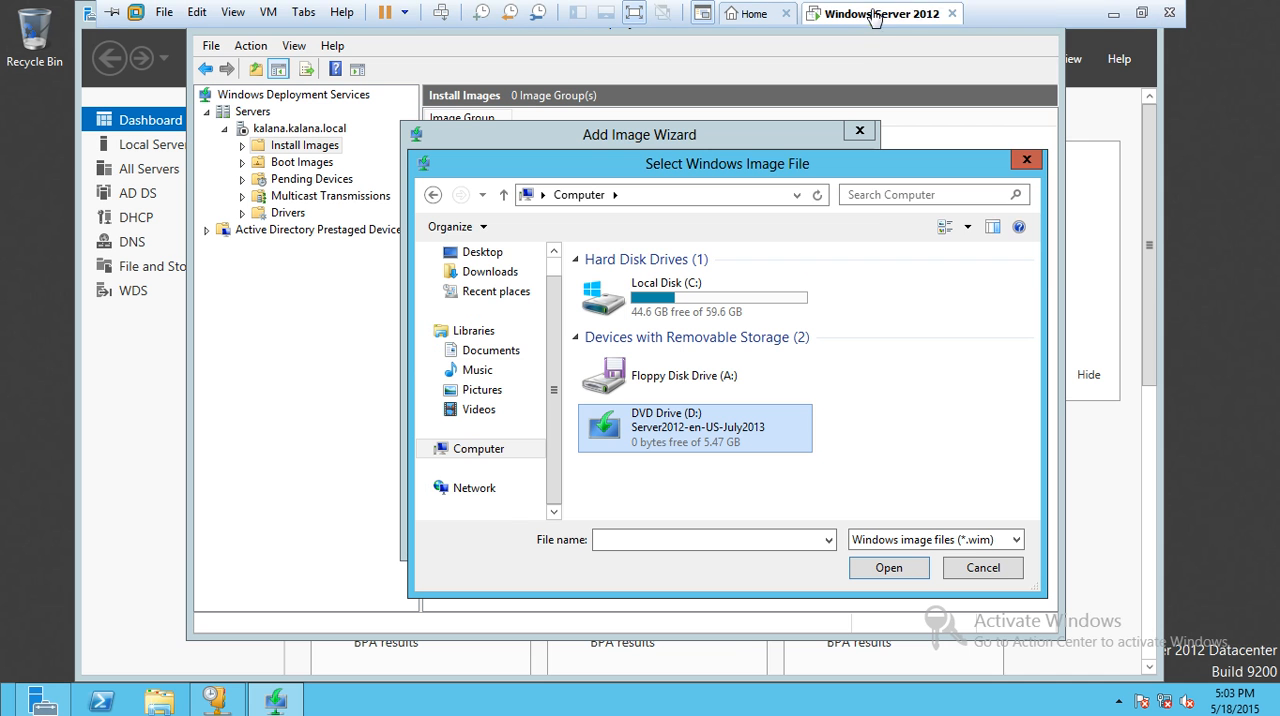
- Open the Windows Server 2012 virtual machine's settings in VMware Workstation and select the CD/DVD (SATA) device
right_click(870, 14)
click(916, 268)
click(462, 210)
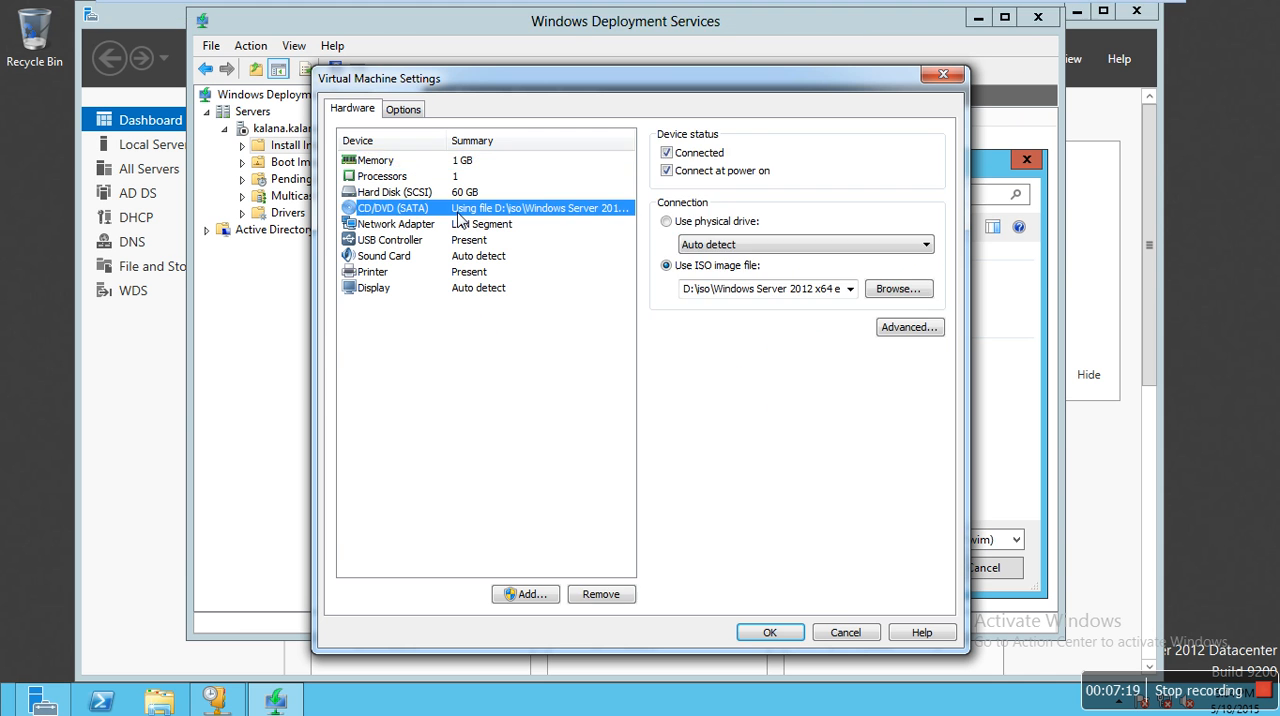
- Set the CD/DVD drive's ISO image to Wn7 All In One from the D:\iso folder and apply the settings
click(922, 289)
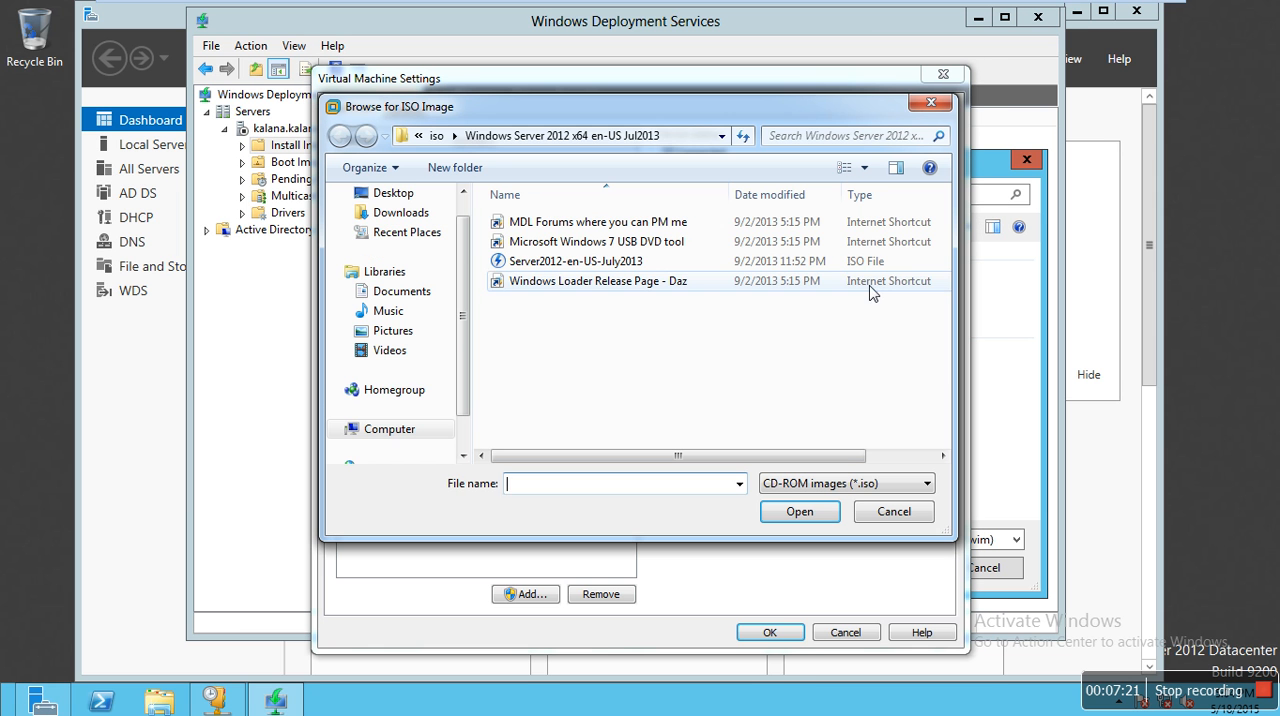
click(420, 390)
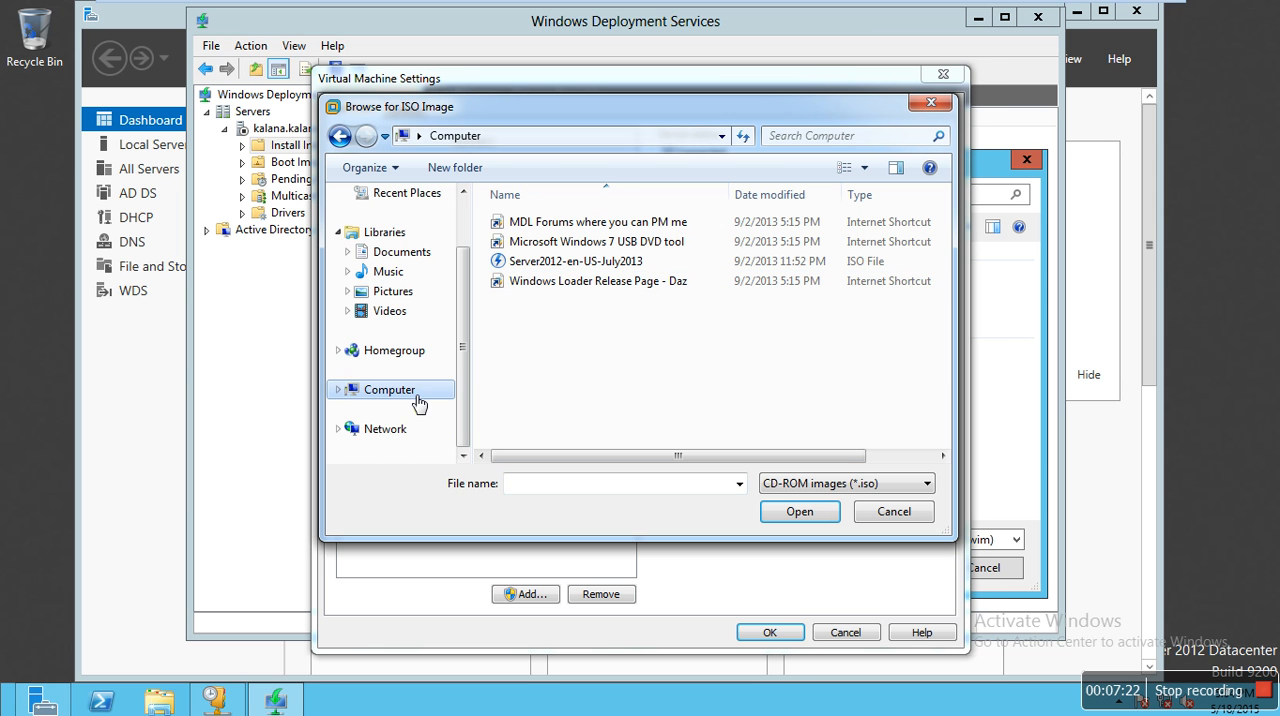
double_click(563, 303)
scroll(543, 300, down, 2)
scroll(530, 288, up, 2)
double_click(516, 359)
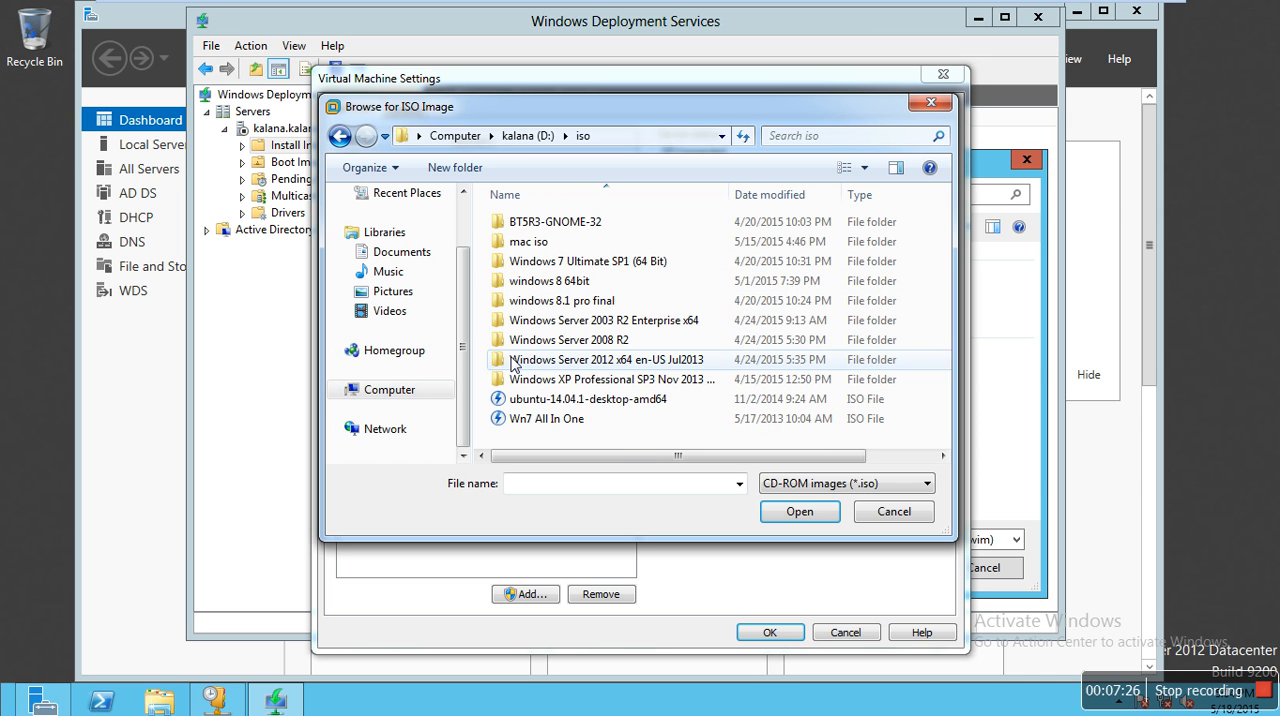
click(518, 424)
click(790, 518)
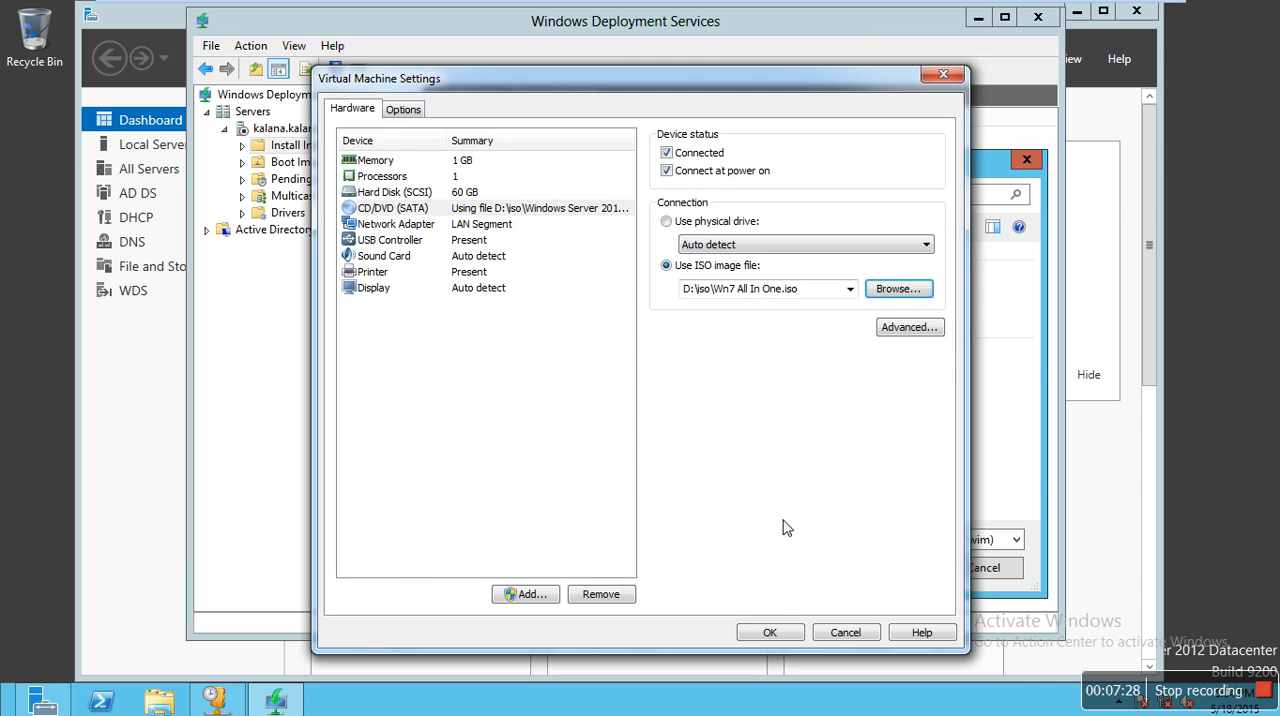
click(784, 636)
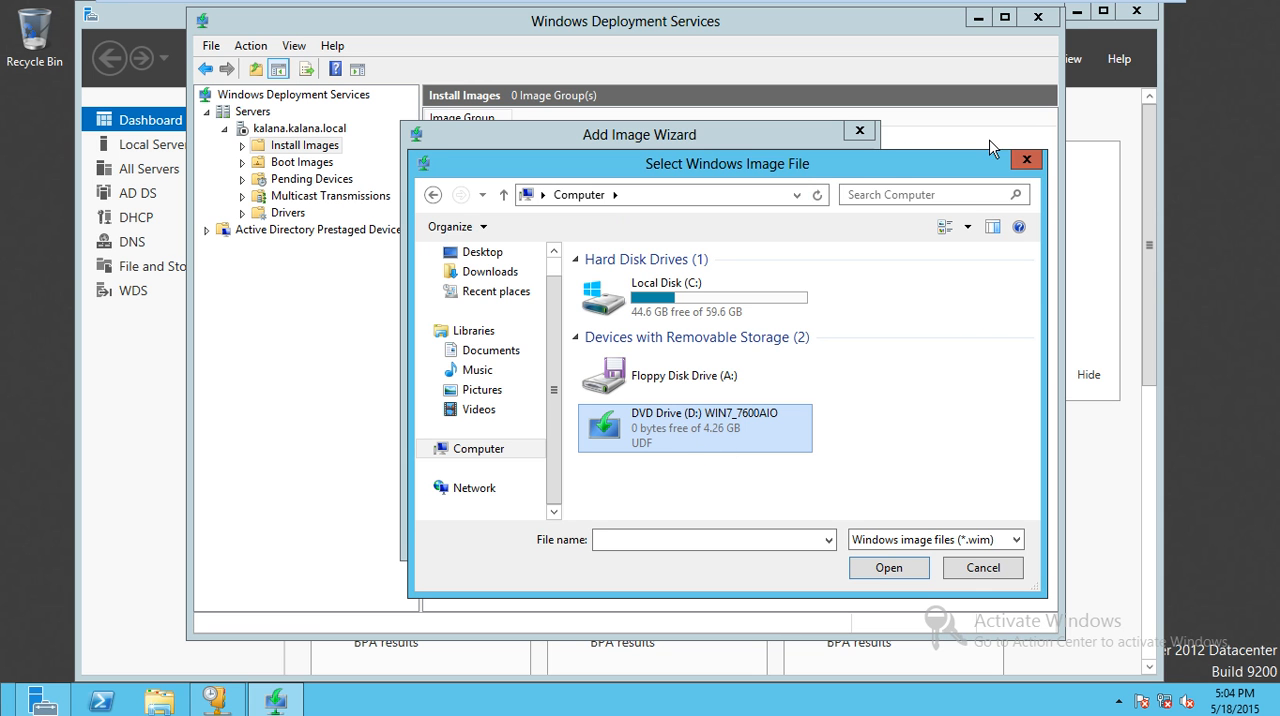
- Restart browsing for the Windows image file and open the WIN7_7600AIO disc in DVD Drive (D:)
click(1026, 160)
click(800, 287)
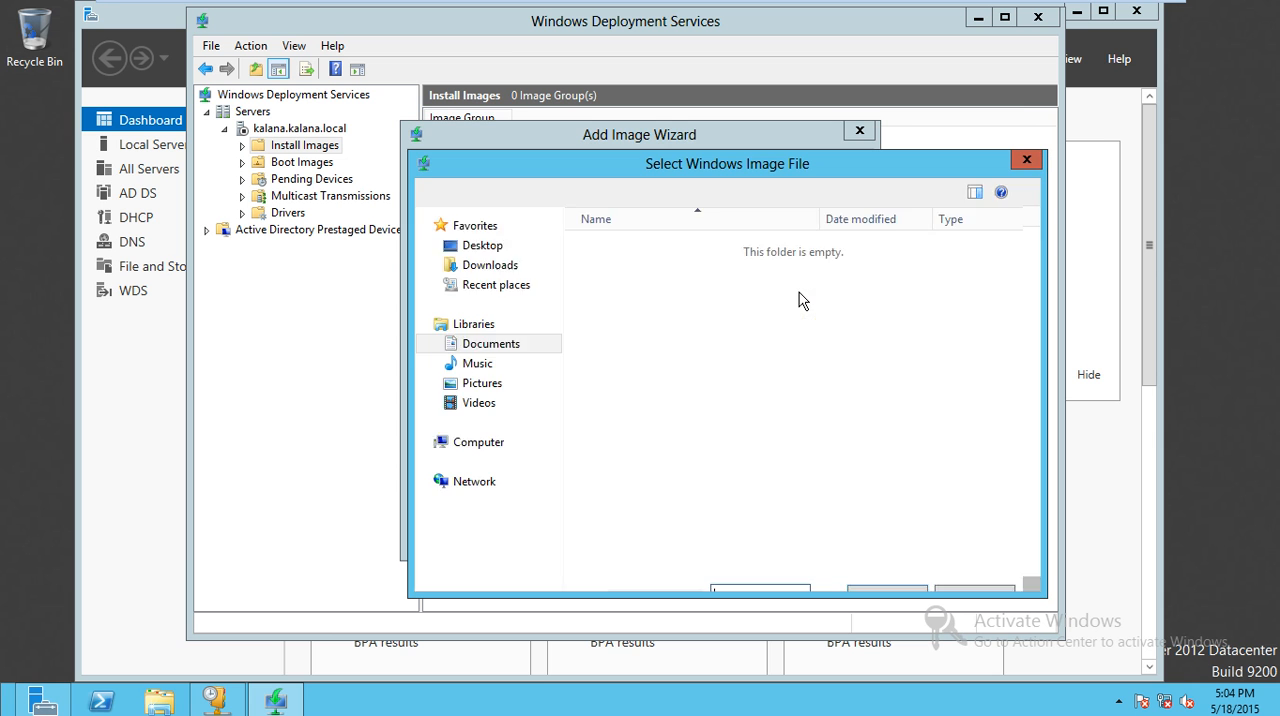
click(520, 478)
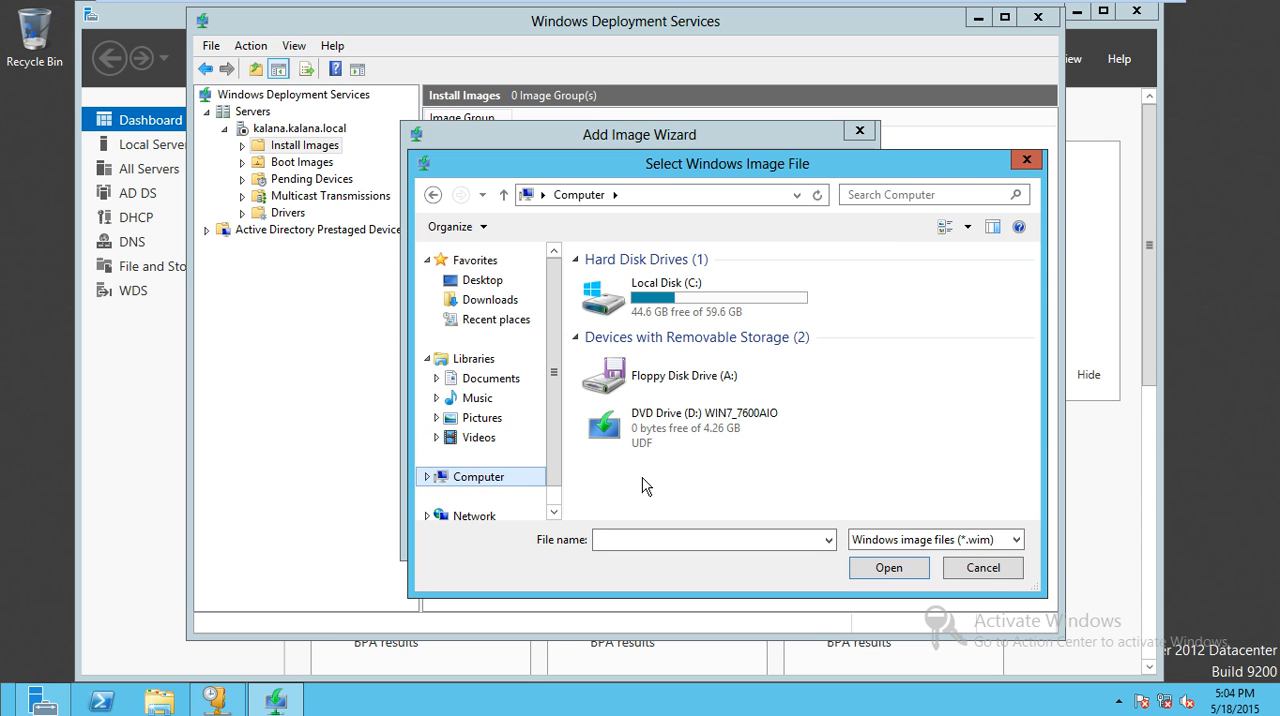
double_click(655, 455)
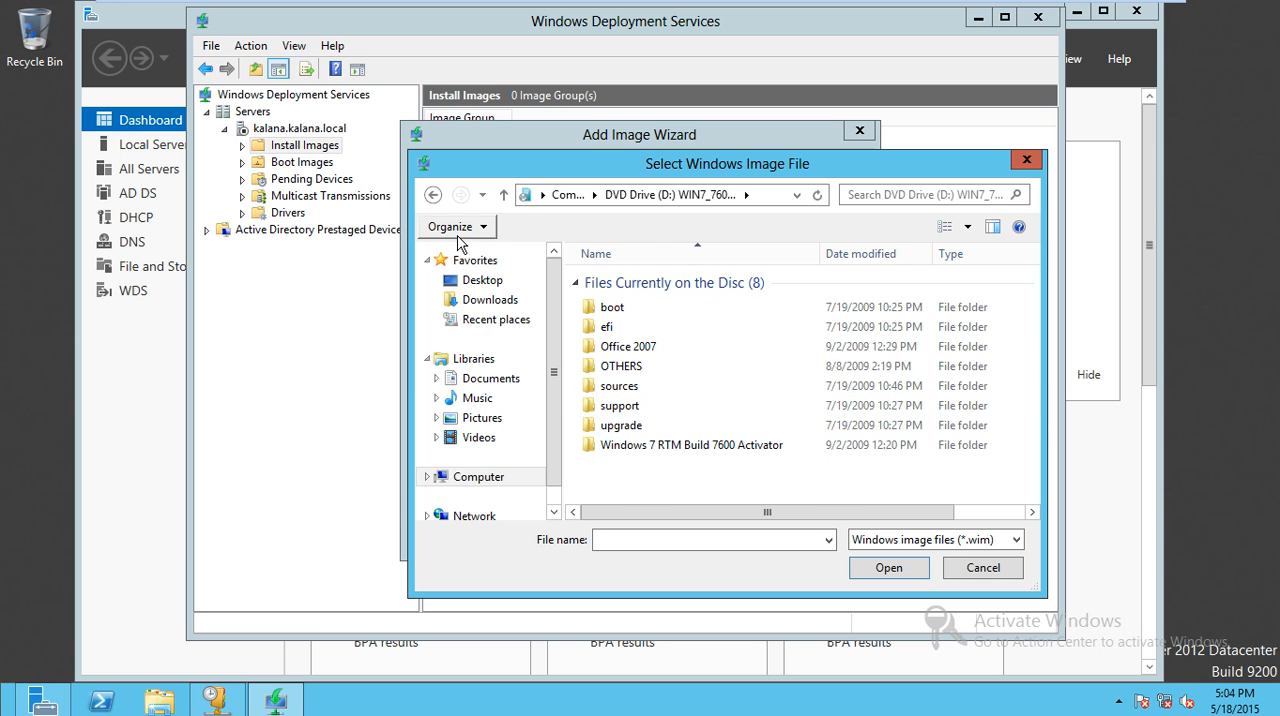
click(433, 195)
double_click(688, 425)
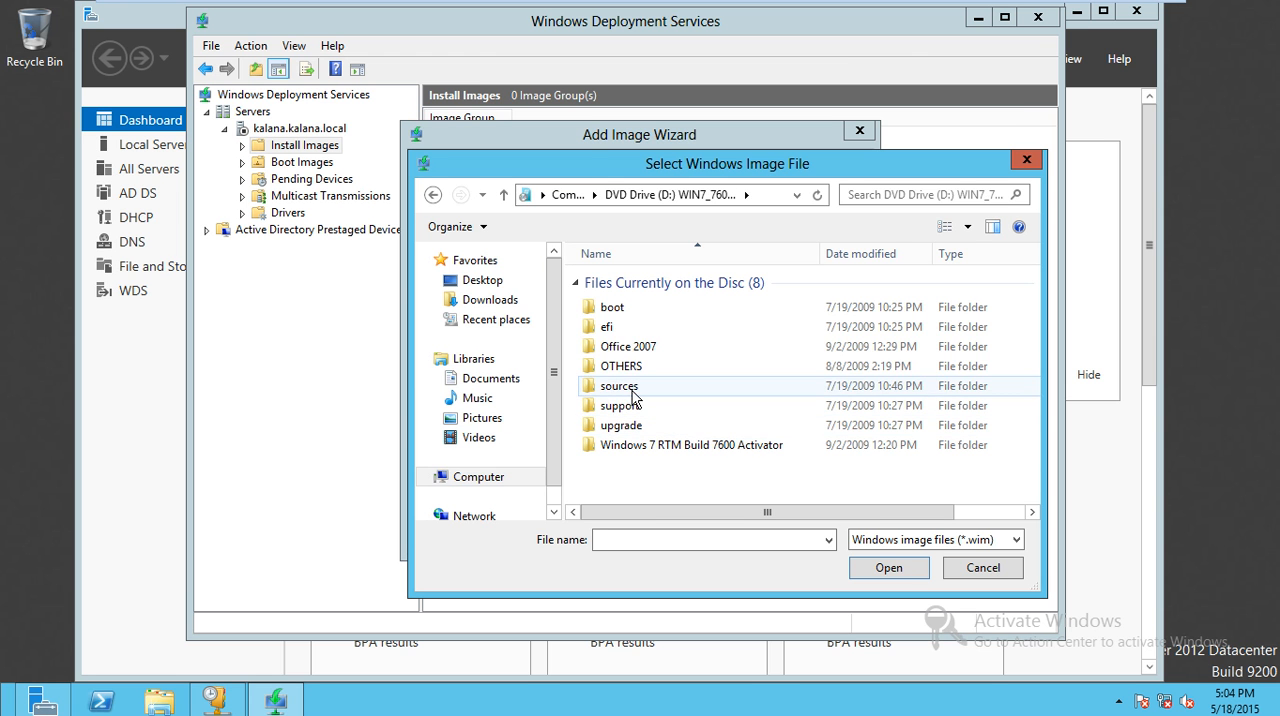
- Choose install.wim from the disc's sources folder as the image file and continue to the available images
double_click(620, 386)
scroll(657, 465, right, 2)
scroll(657, 465, left, 2)
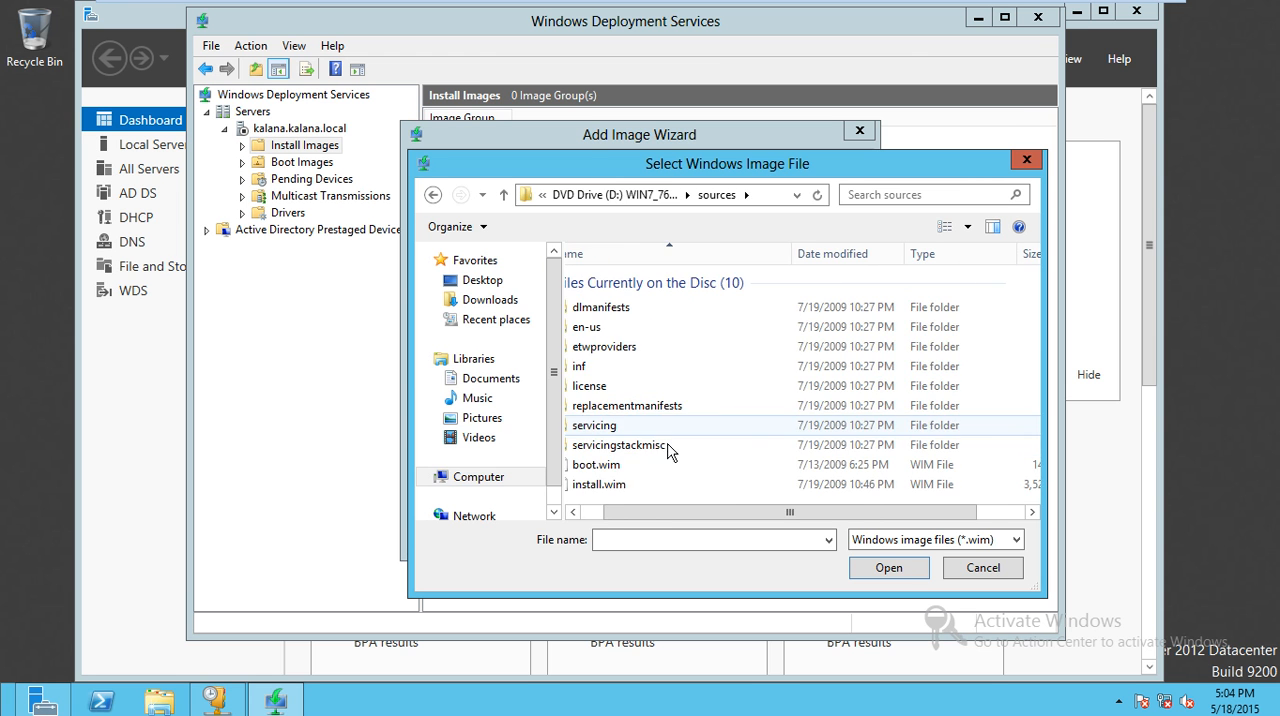
click(646, 487)
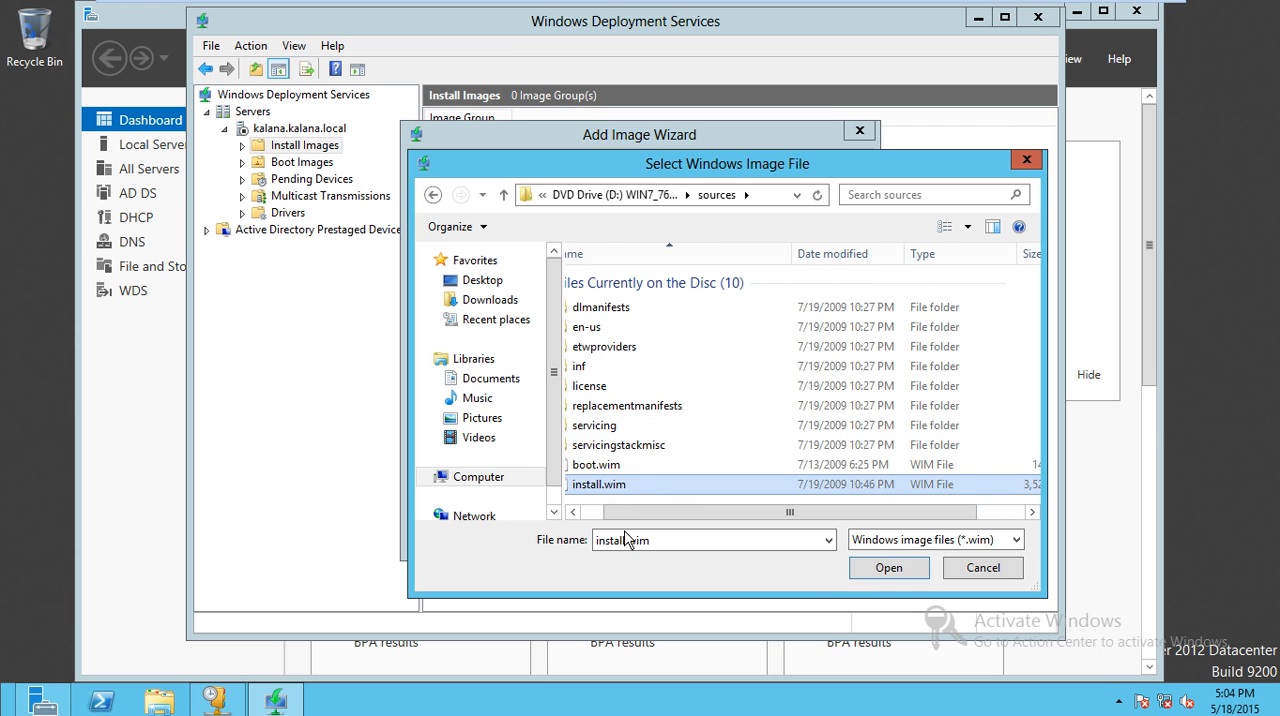
scroll(630, 525, left, 1)
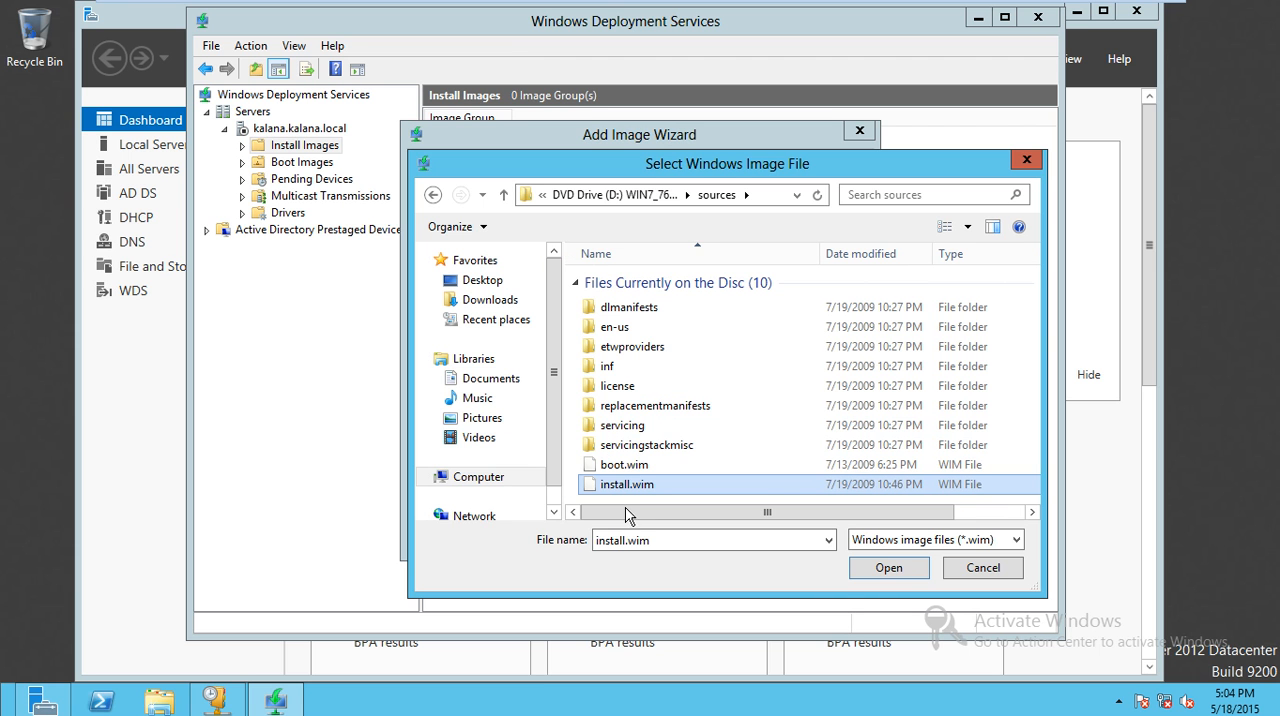
click(884, 574)
click(752, 543)
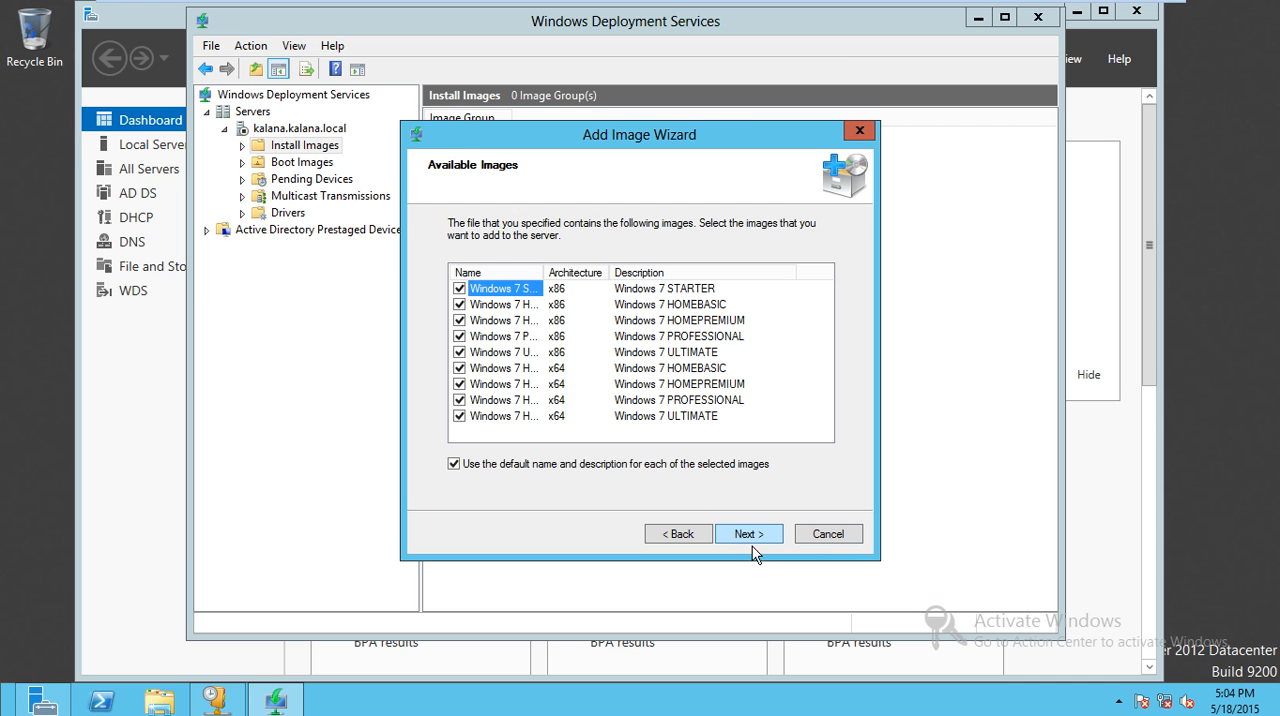
- Keep only the x86 Windows 7 PROFESSIONAL image selected and start adding it to the server
click(459, 288)
click(459, 304)
click(461, 320)
click(461, 352)
click(472, 368)
click(472, 384)
click(472, 400)
click(749, 533)
click(752, 534)
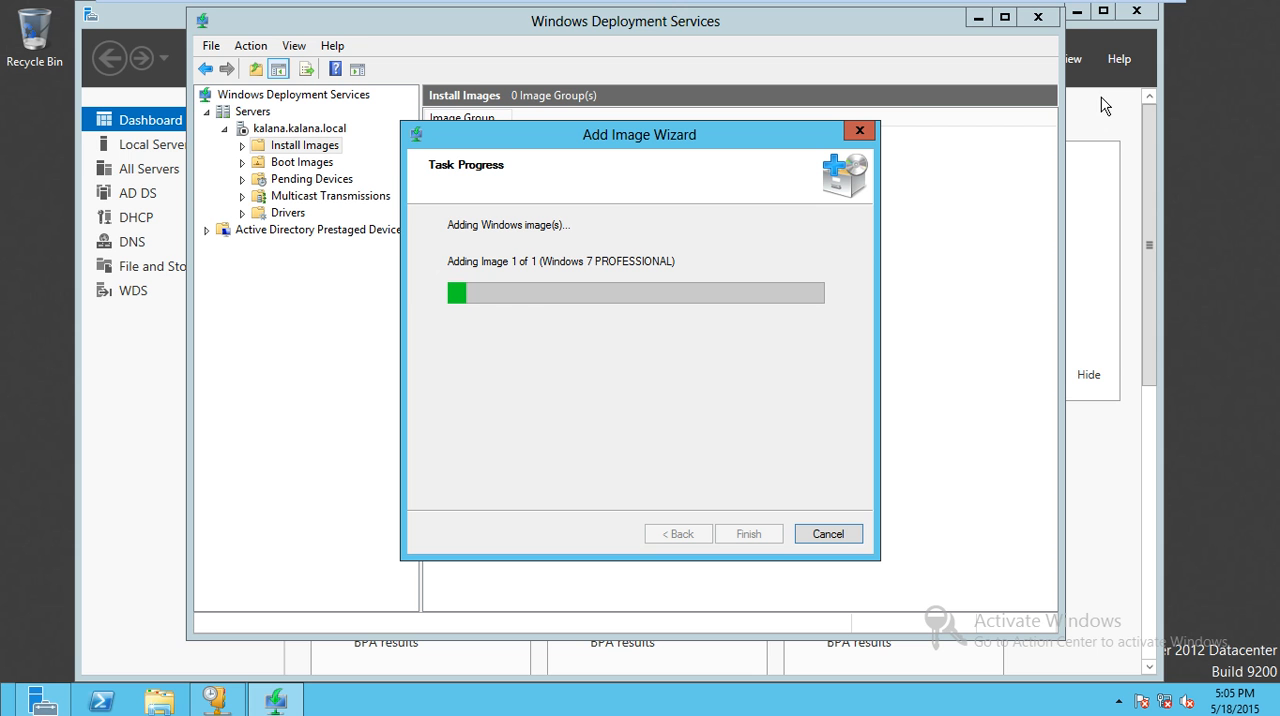
- Take the virtual machine out of full screen and open Windows Task Manager on the host computer
click(1138, 16)
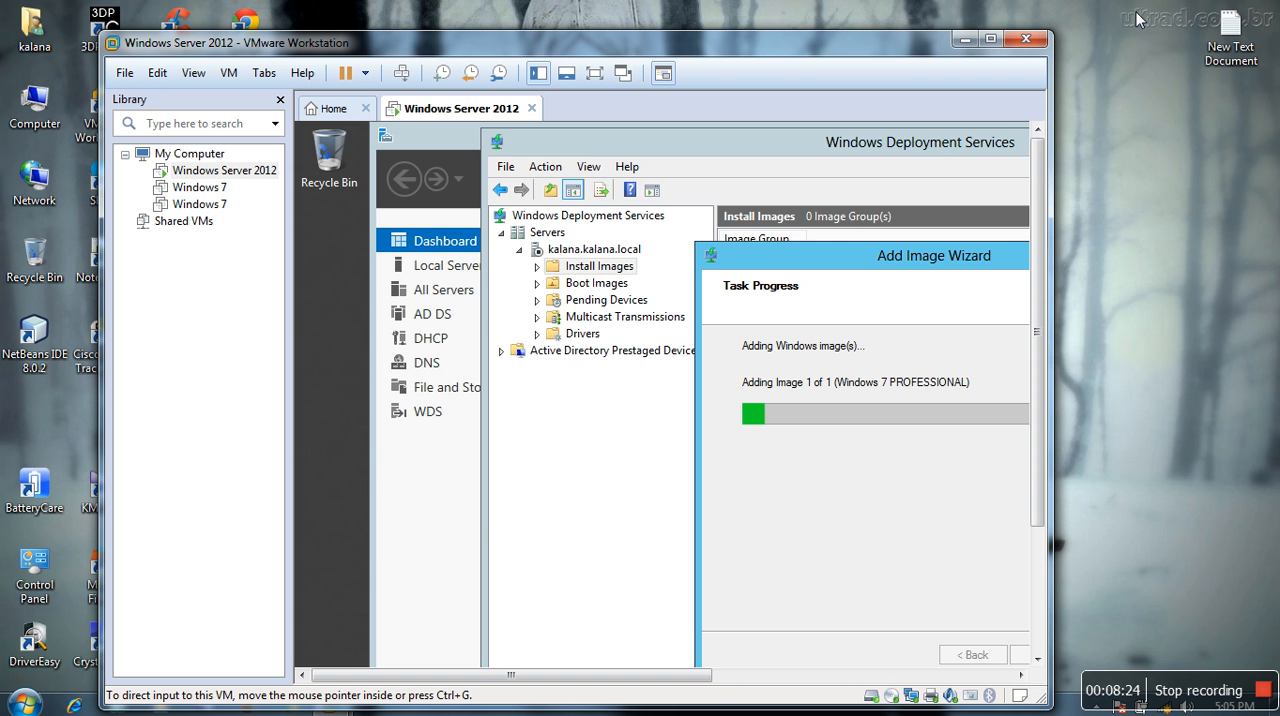
right_click(1062, 710)
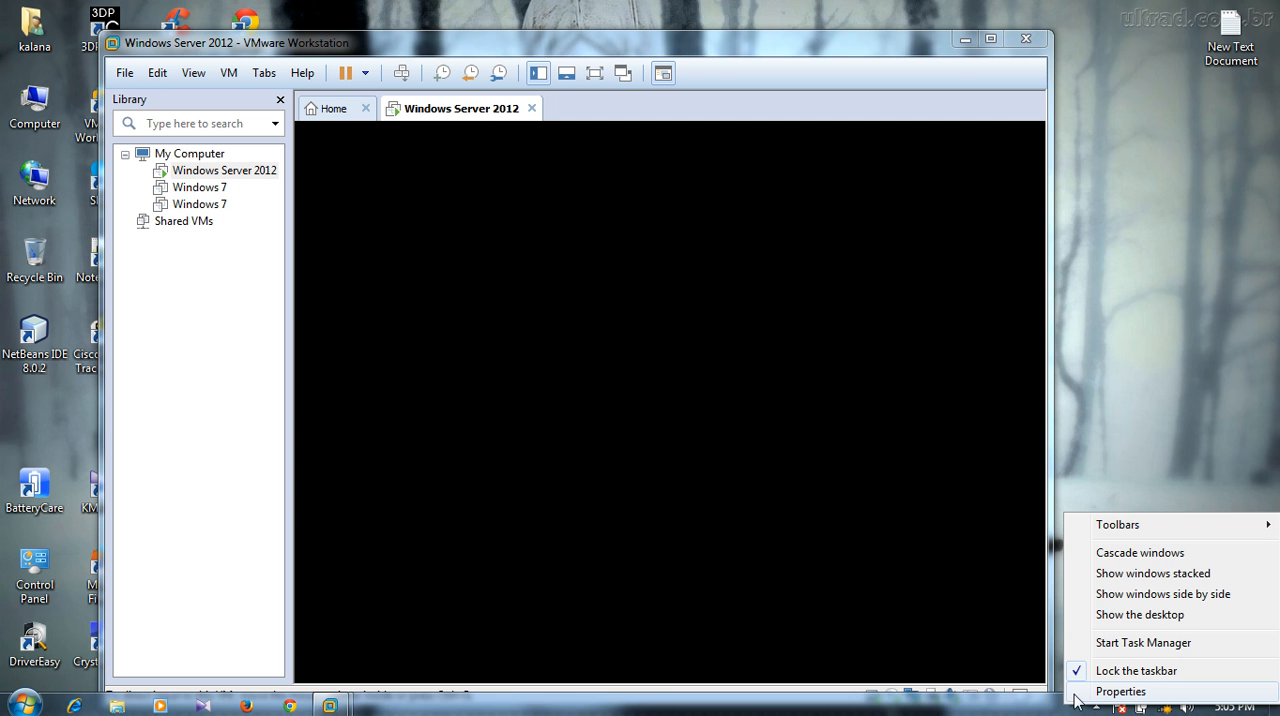
click(1092, 645)
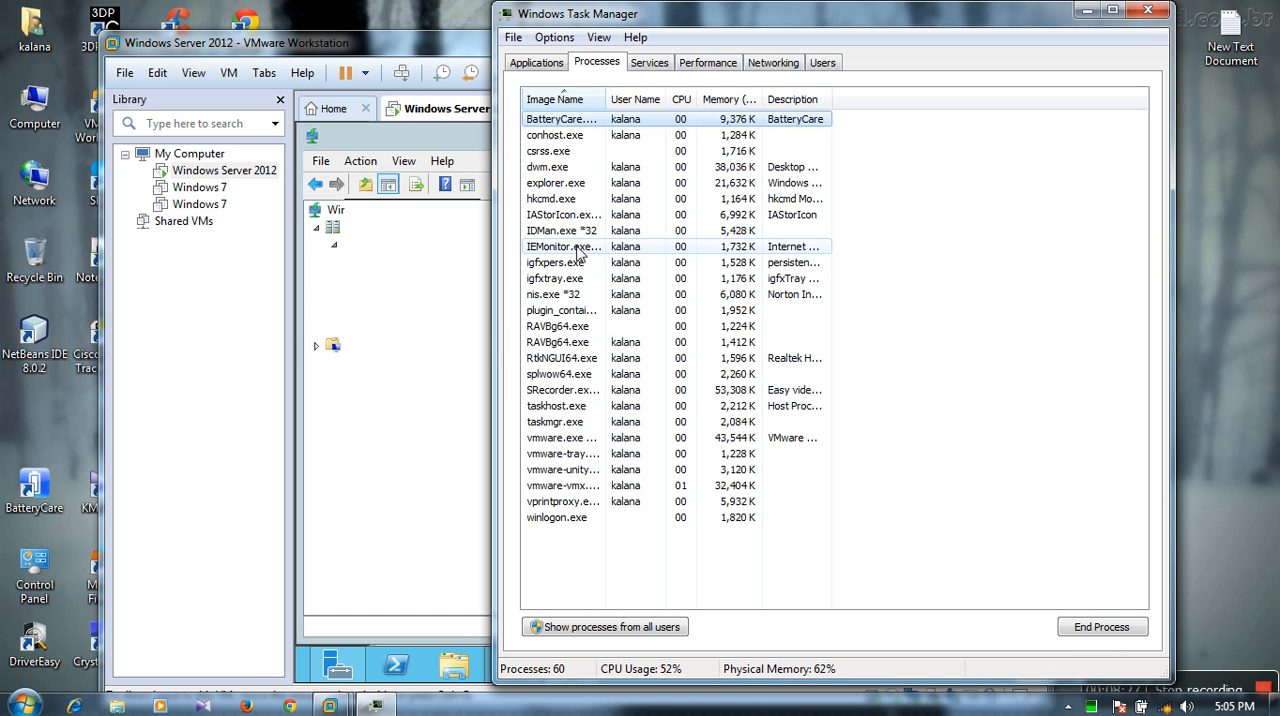
- Set the processor affinity of the SRecorder.exe process to CPU 0 only
click(558, 391)
right_click(557, 389)
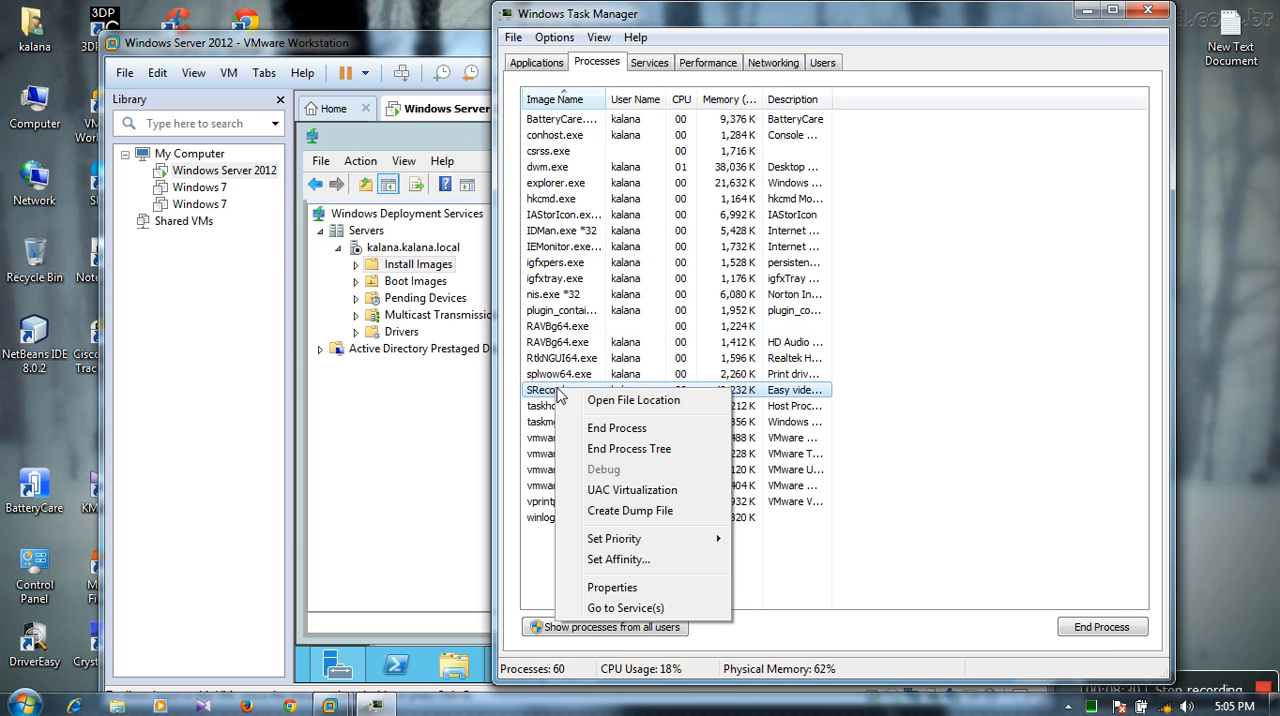
click(603, 560)
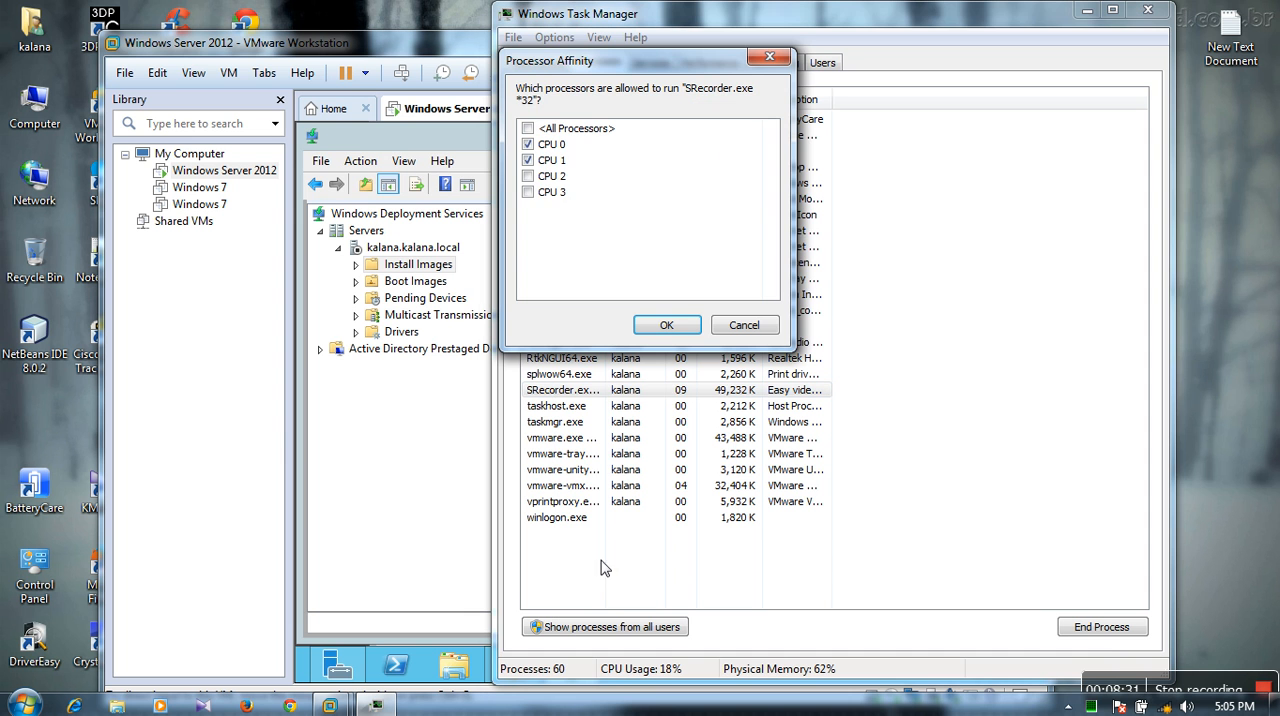
click(550, 192)
click(553, 176)
click(552, 163)
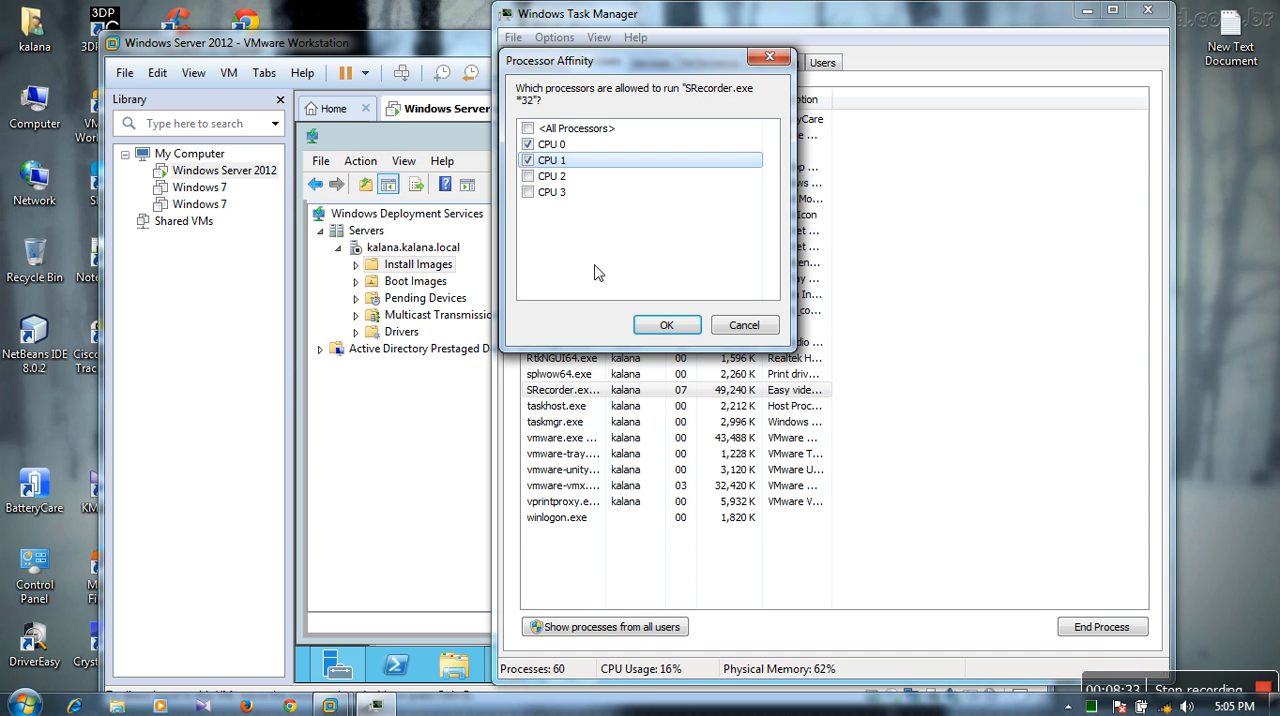
click(666, 325)
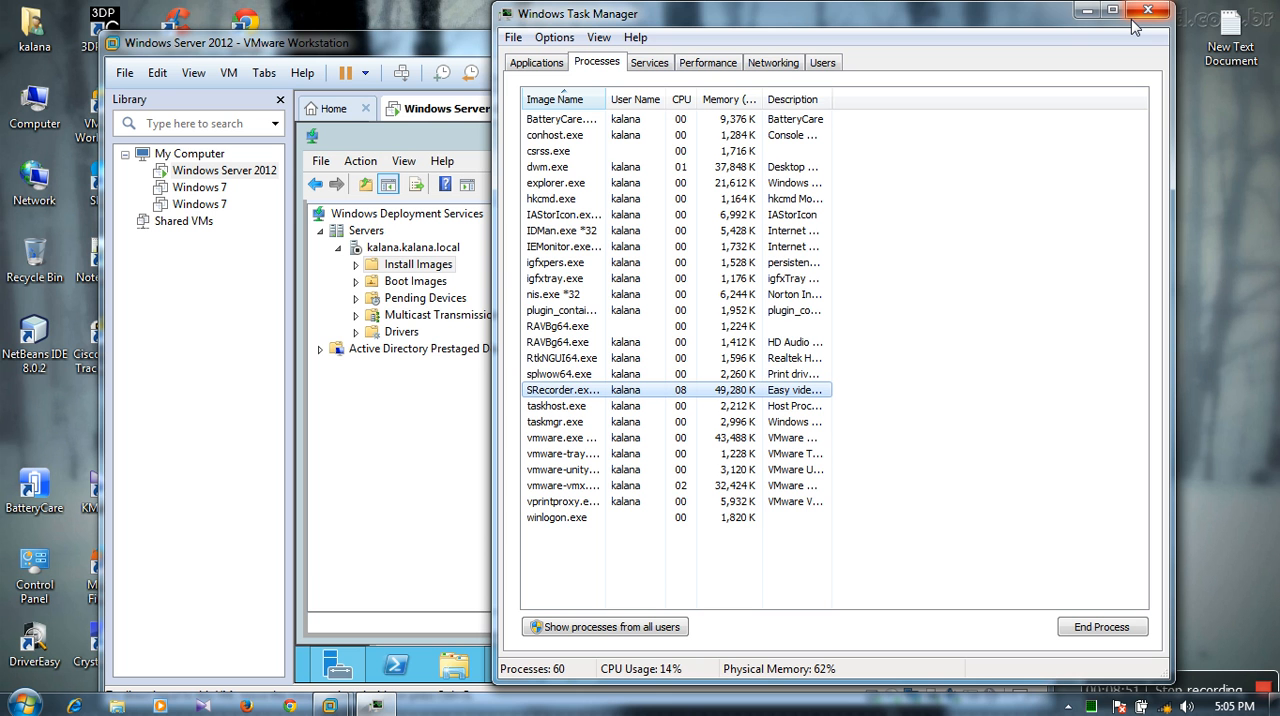
- Close Task Manager and return the Windows Server 2012 virtual machine to full screen
click(1135, 17)
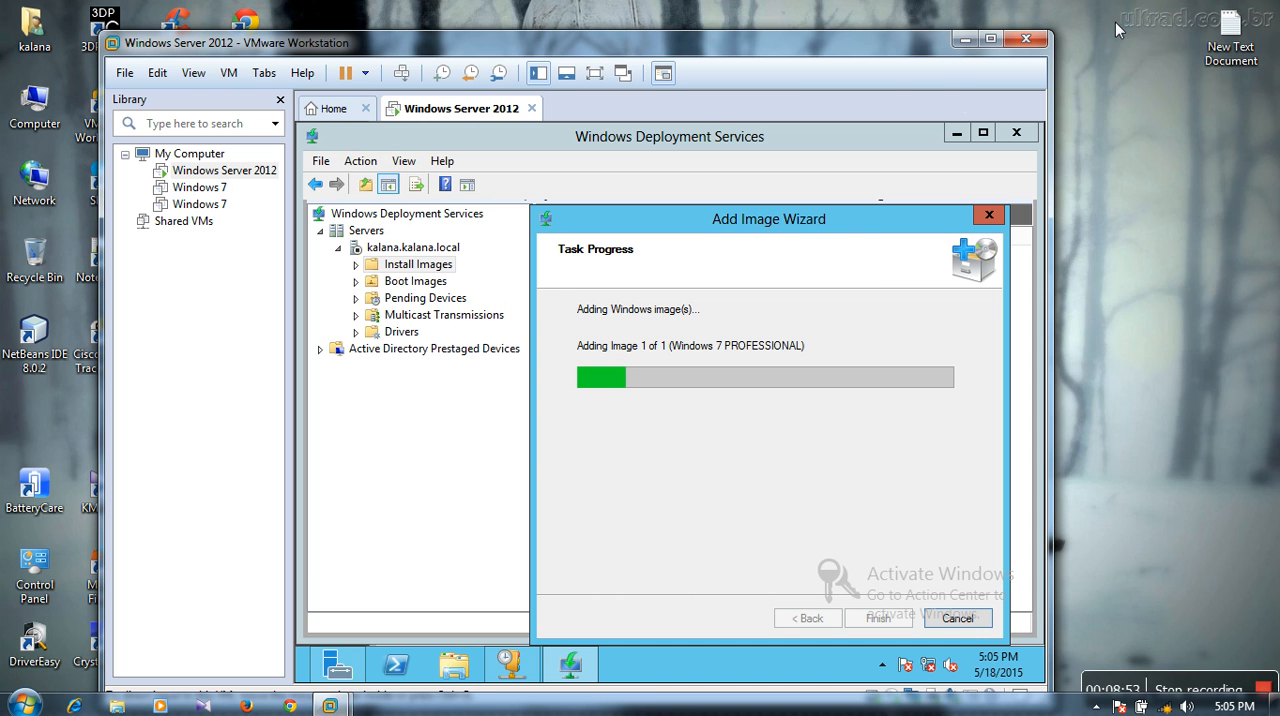
click(627, 77)
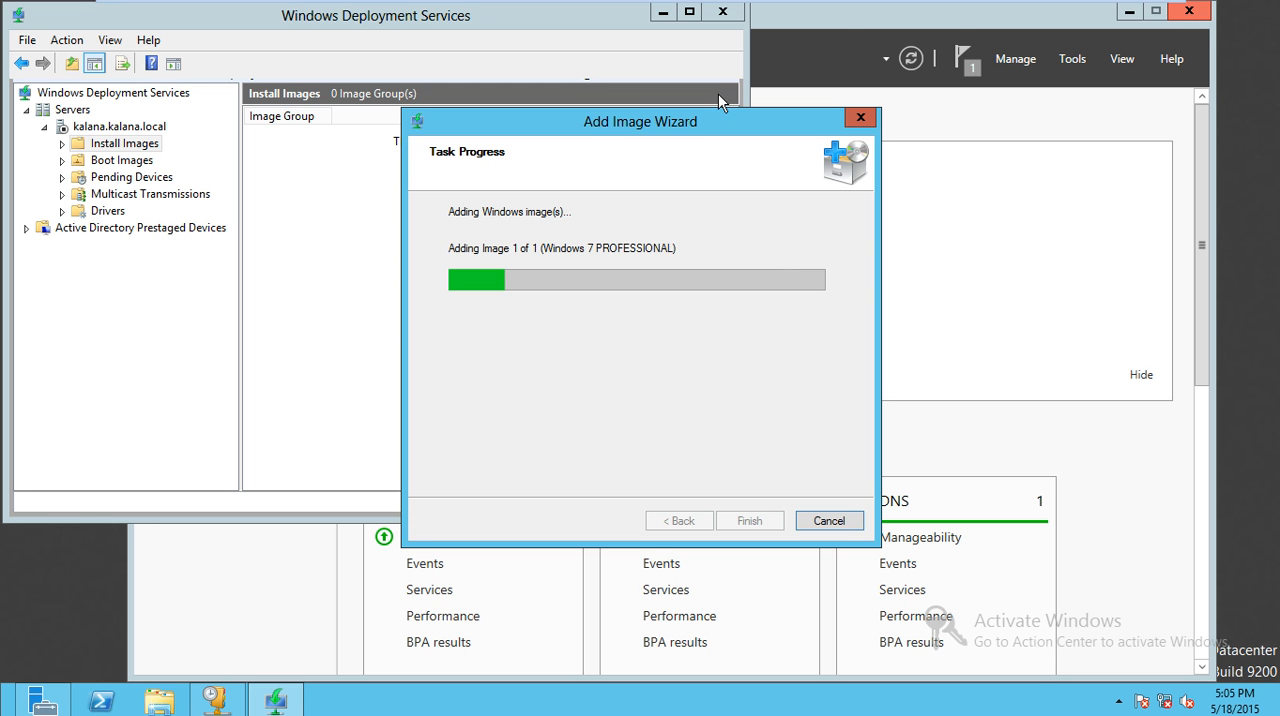
- Check the network adapter's LAN segment setting on the second Windows 7 virtual machine and return to the Windows Server 2012 virtual machine
mouse_move(820, 5)
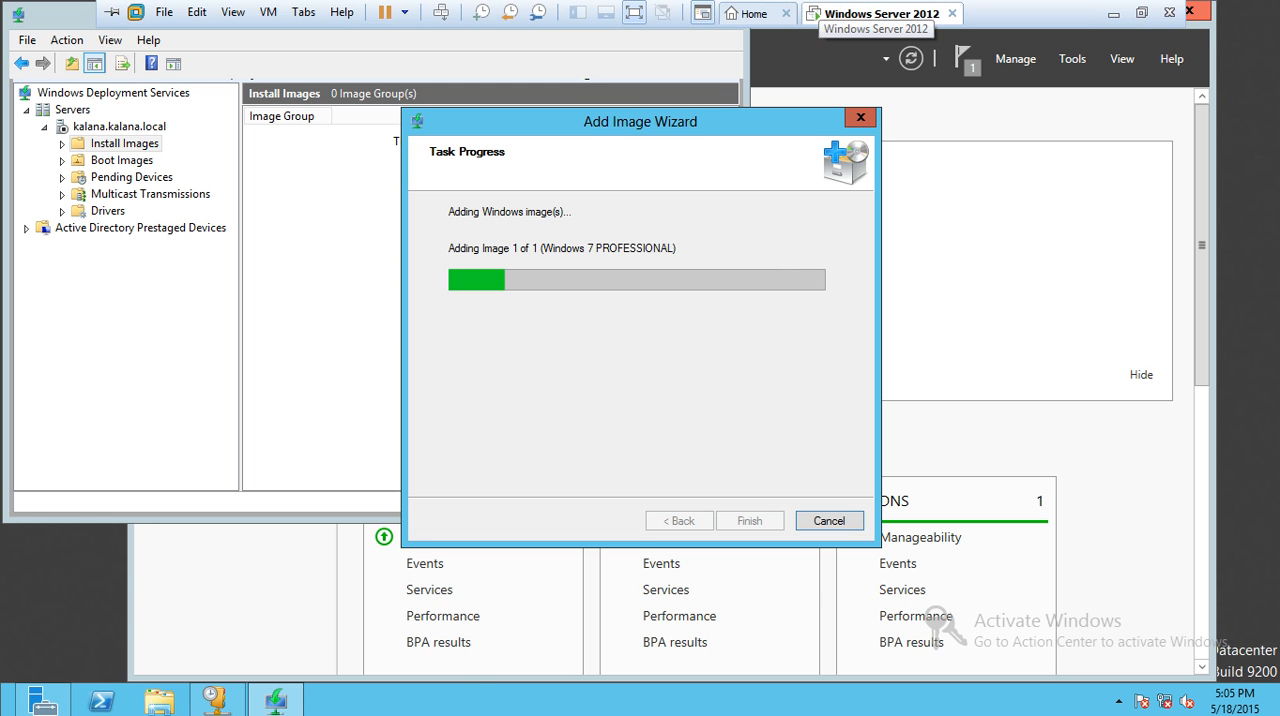
click(776, 22)
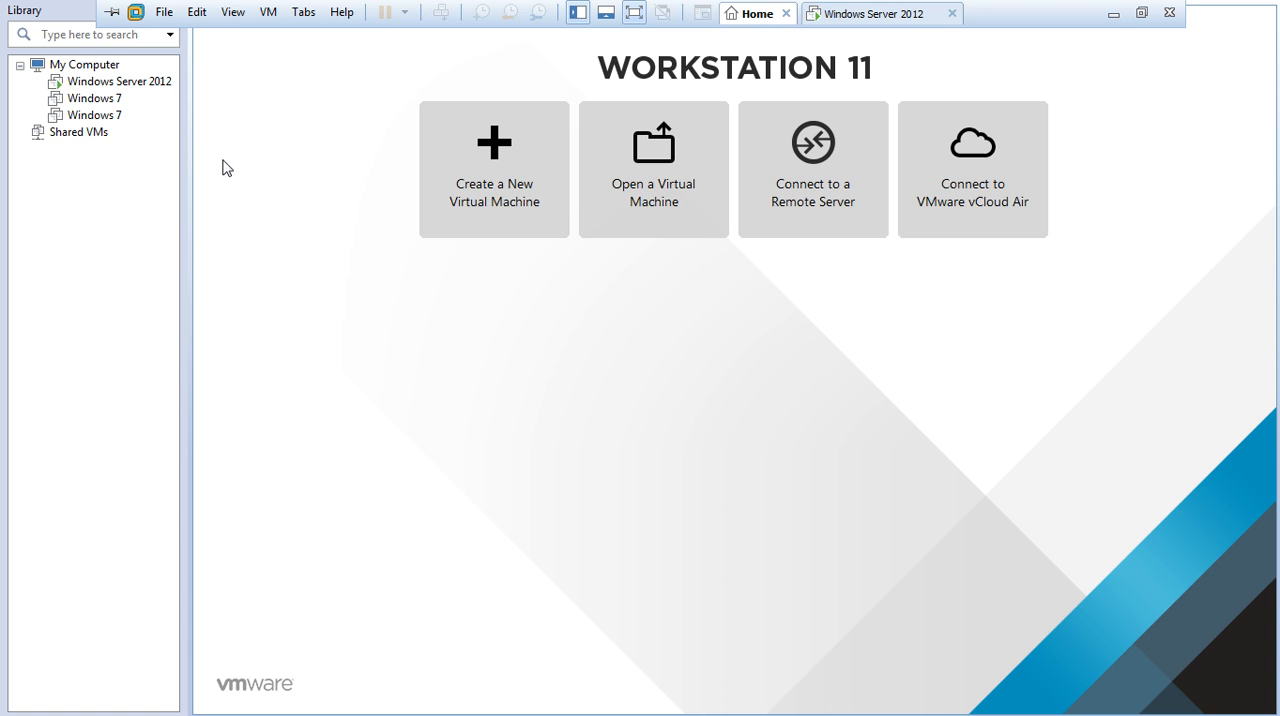
click(110, 118)
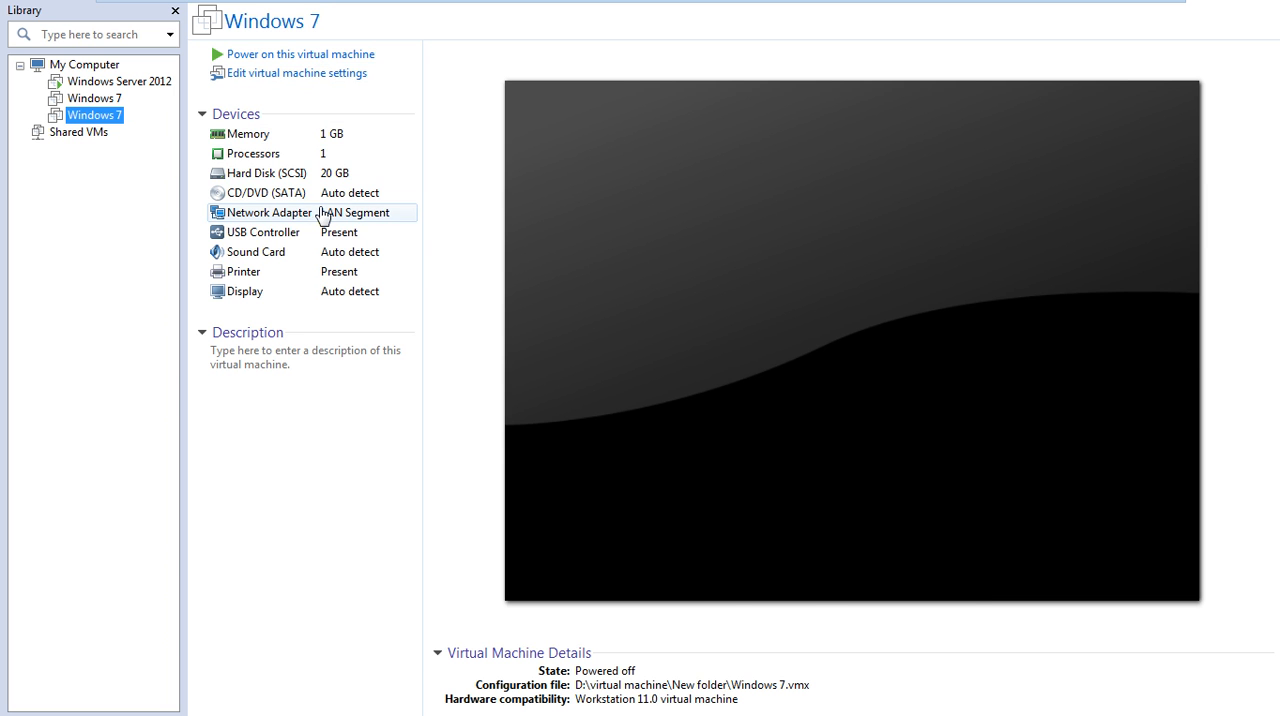
double_click(324, 214)
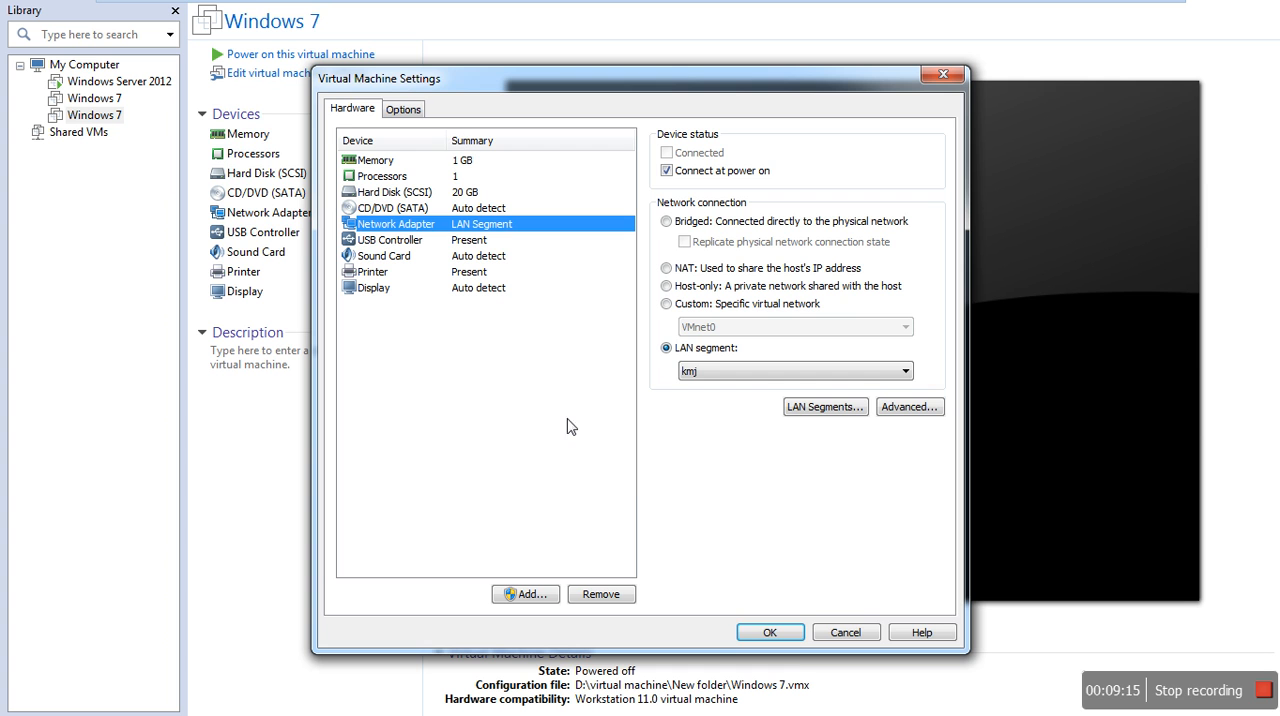
click(786, 638)
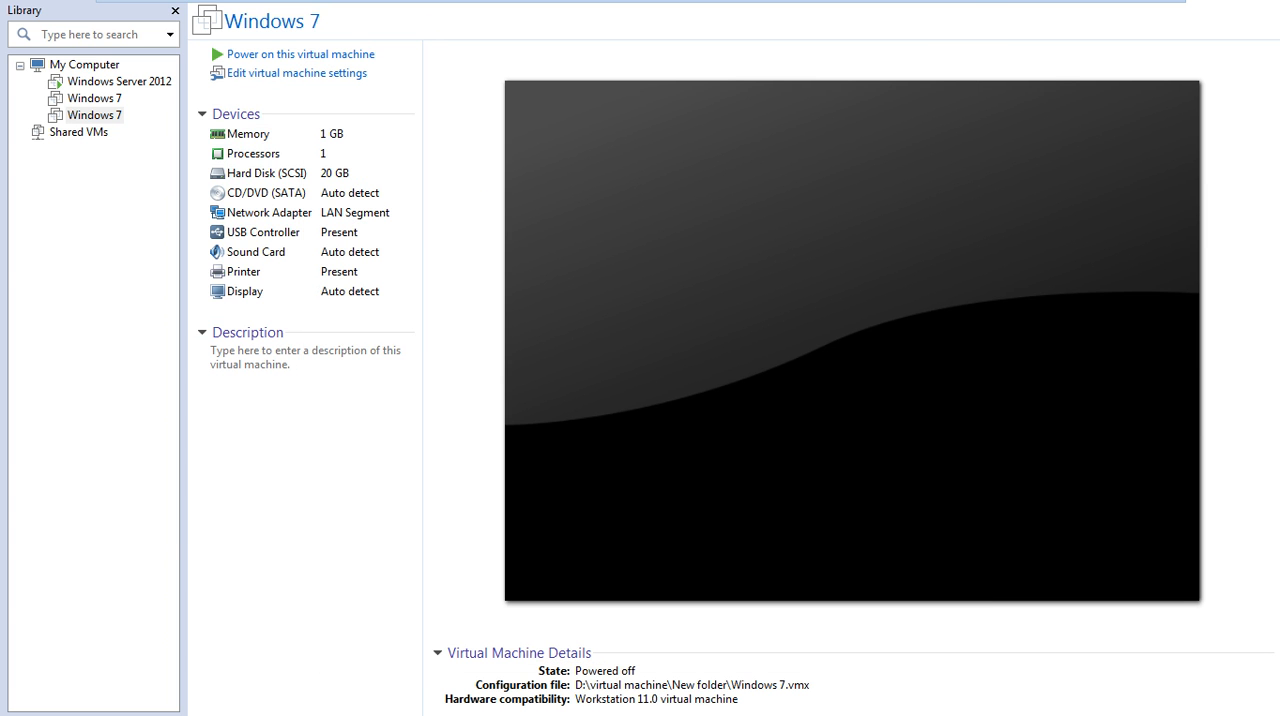
mouse_move(760, 5)
click(845, 14)
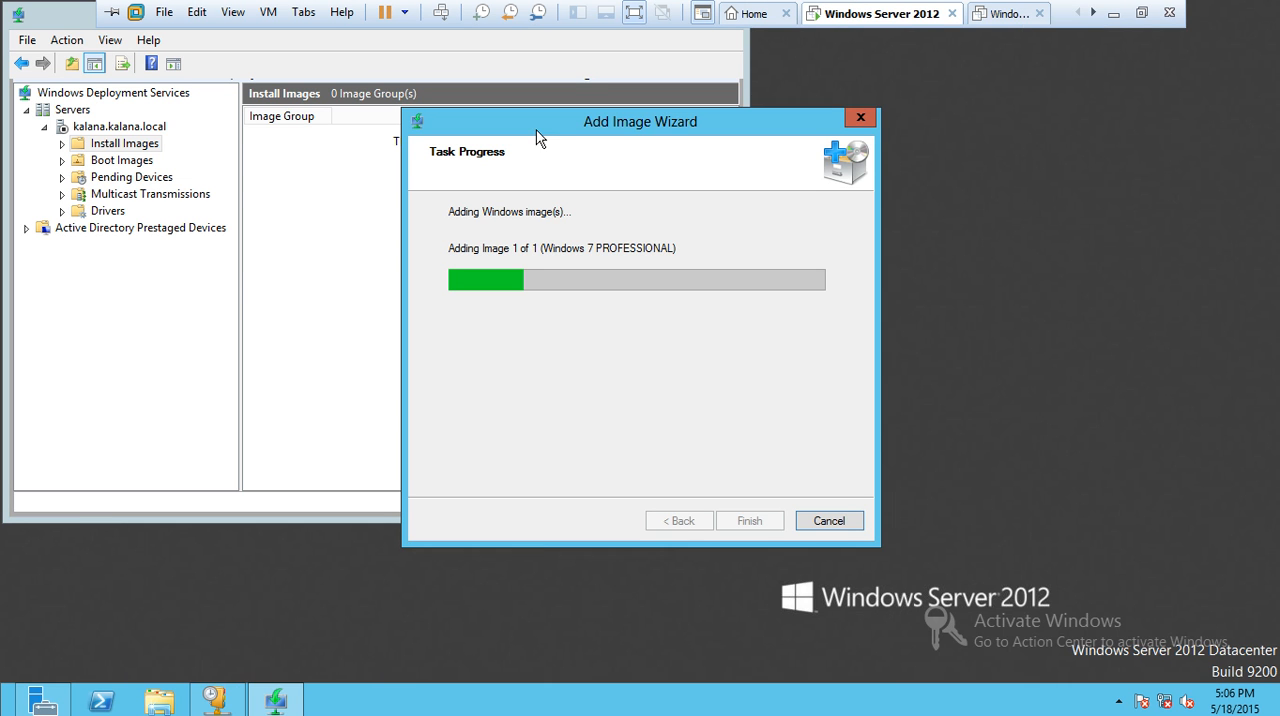
- Reposition the Add Image Wizard over the Windows Deployment Services window and take the virtual machine out of full screen
drag(535, 128, 685, 131)
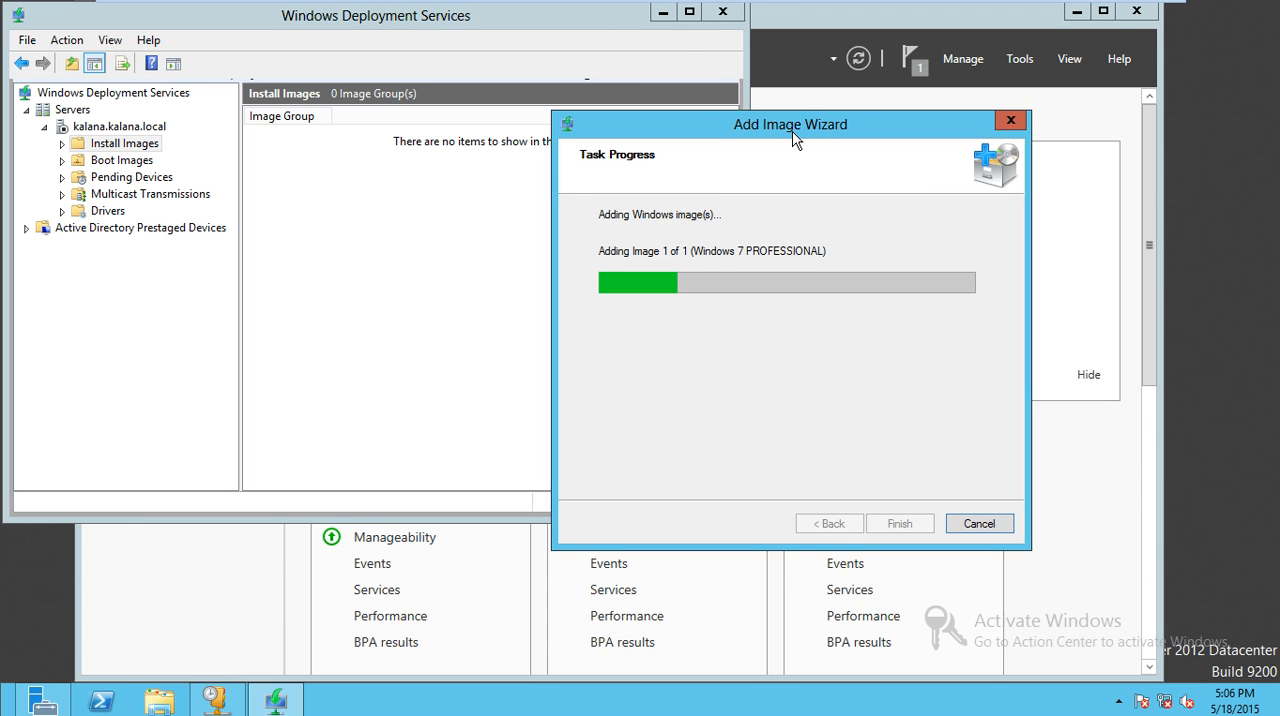
drag(808, 120, 677, 139)
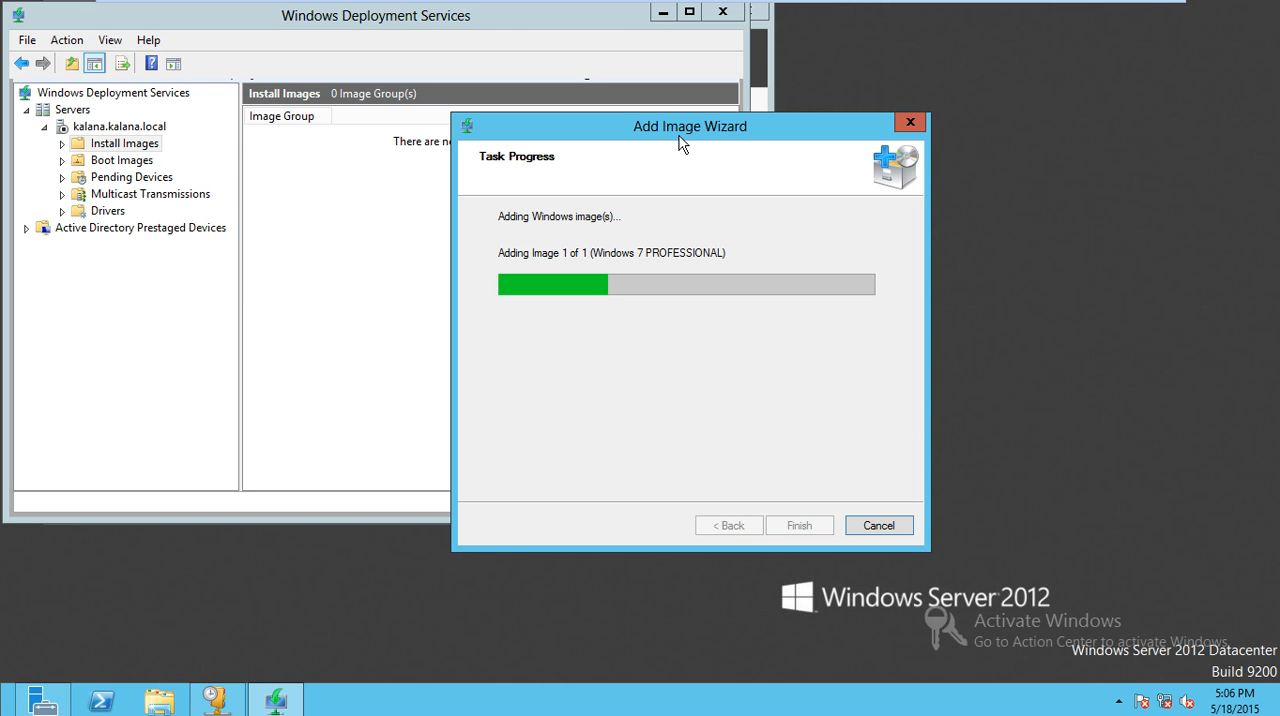
mouse_move(677, 2)
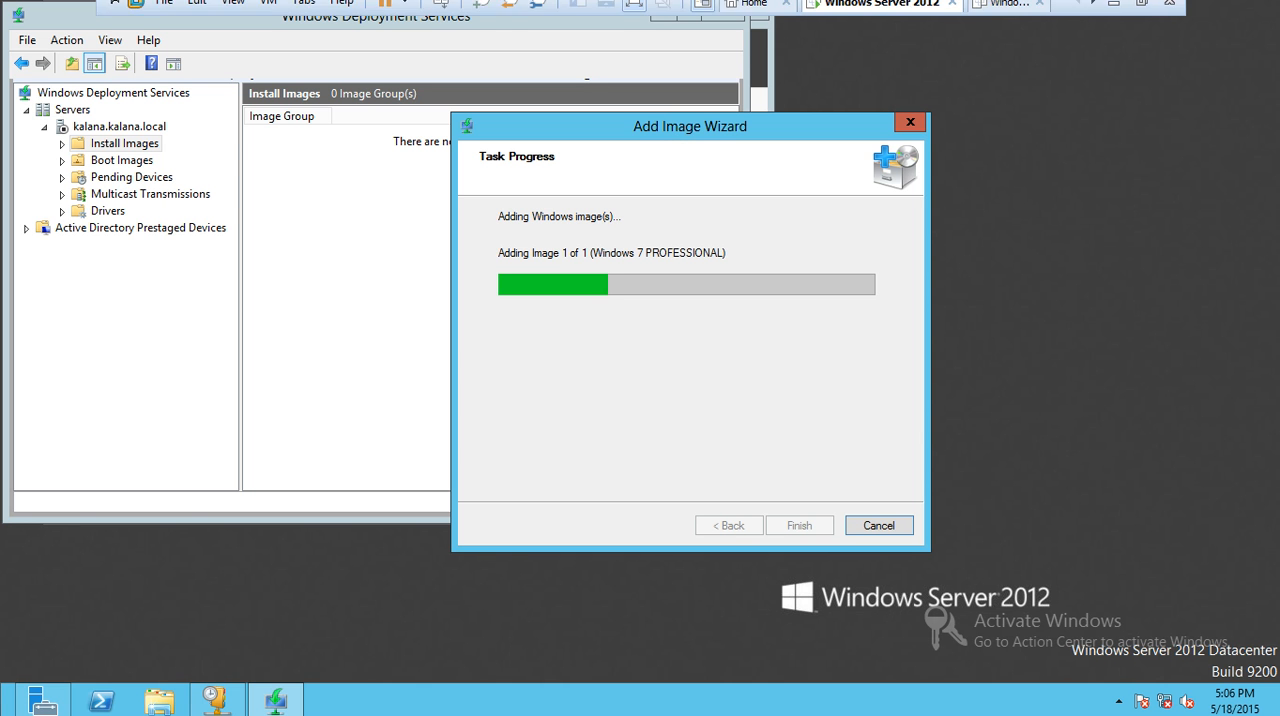
click(1140, 3)
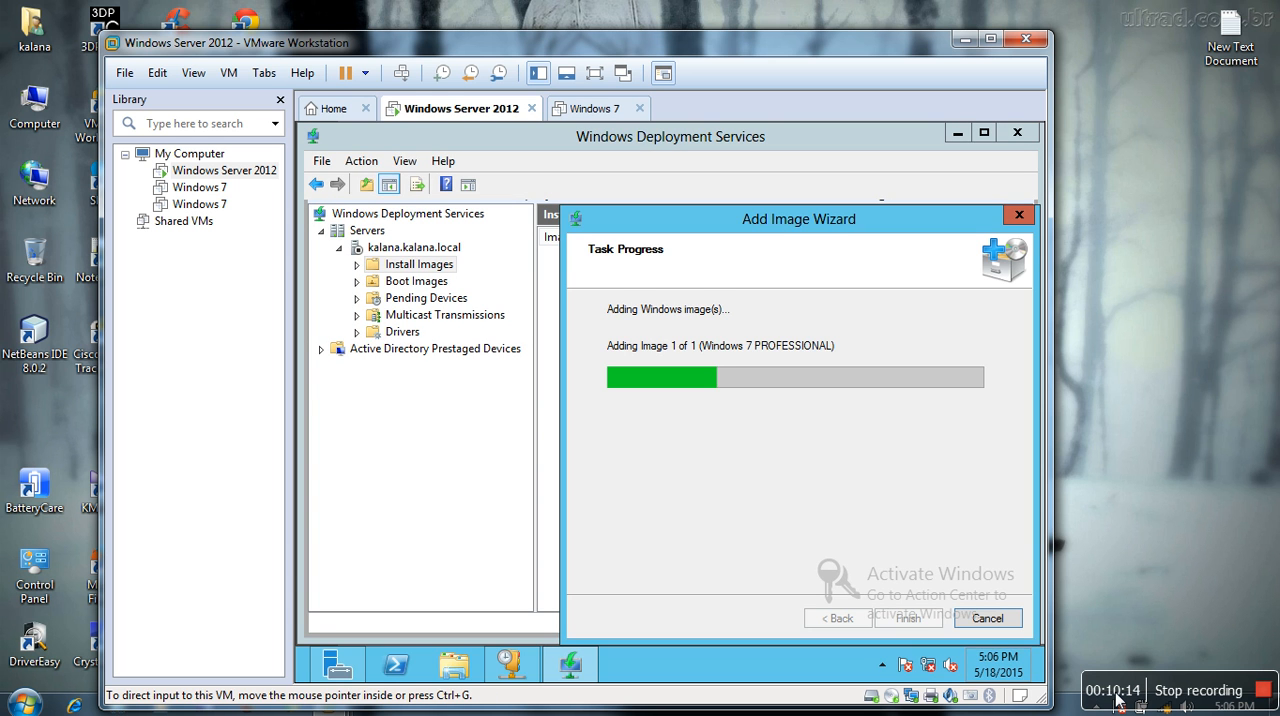